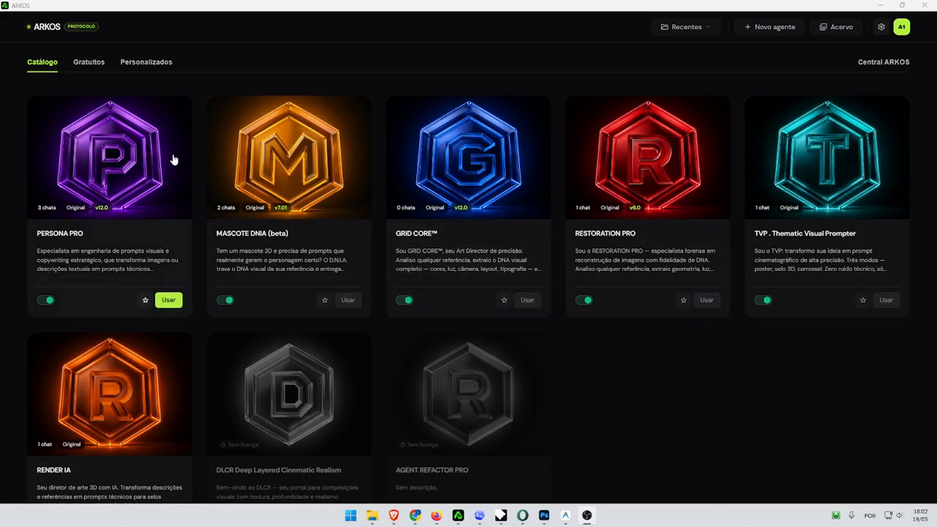
Open the PERSONA PRO agent and read the quick commands and visual setting notes in its help guide.
click(131, 173)
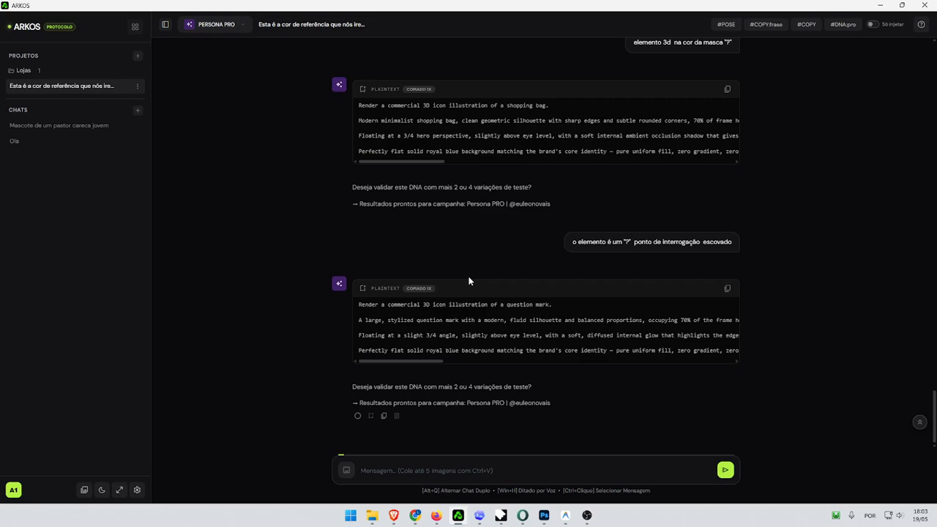
key(F1)
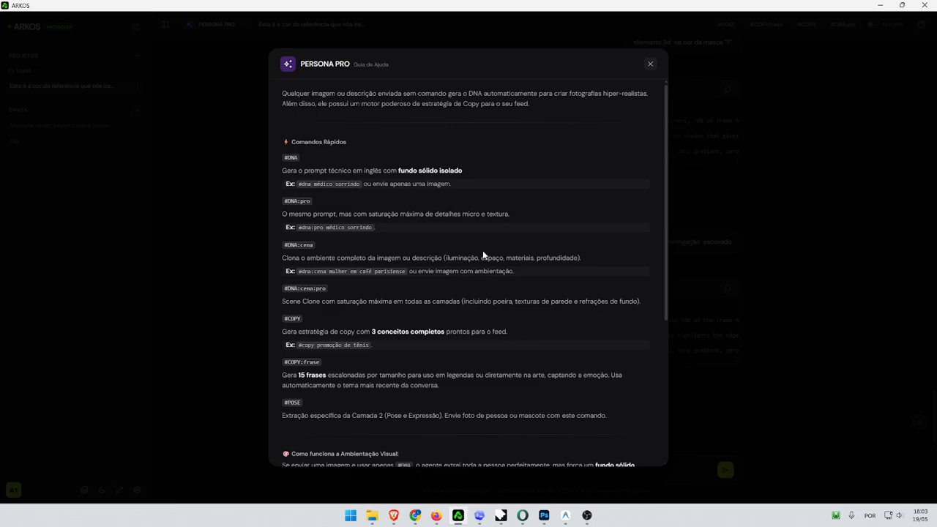
scroll(517, 257, down, 1)
scroll(517, 258, down, 5)
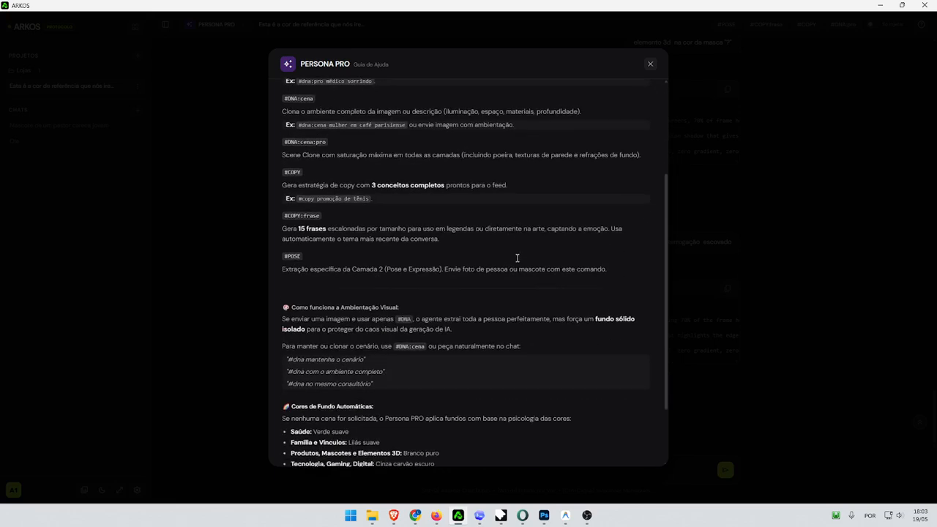
scroll(517, 260, up, 5)
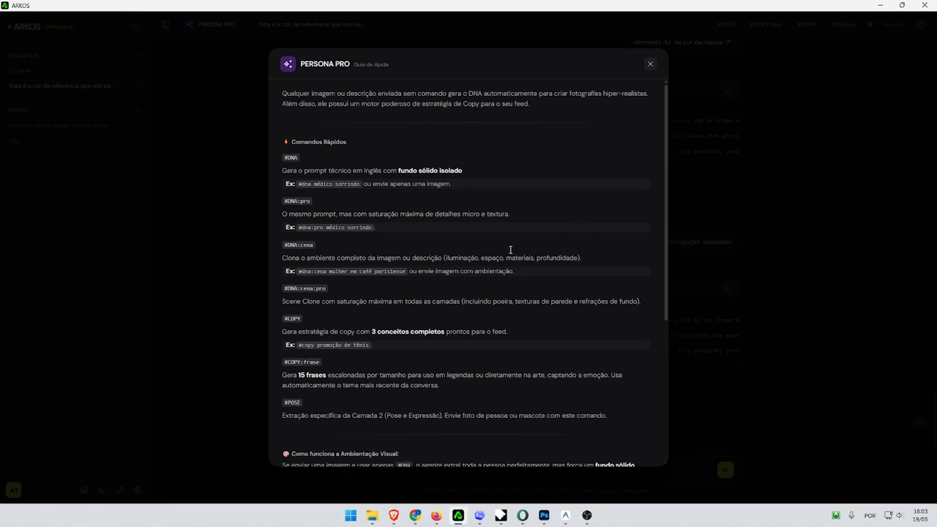
double_click(292, 157)
scroll(493, 218, down, 5)
scroll(494, 226, up, 5)
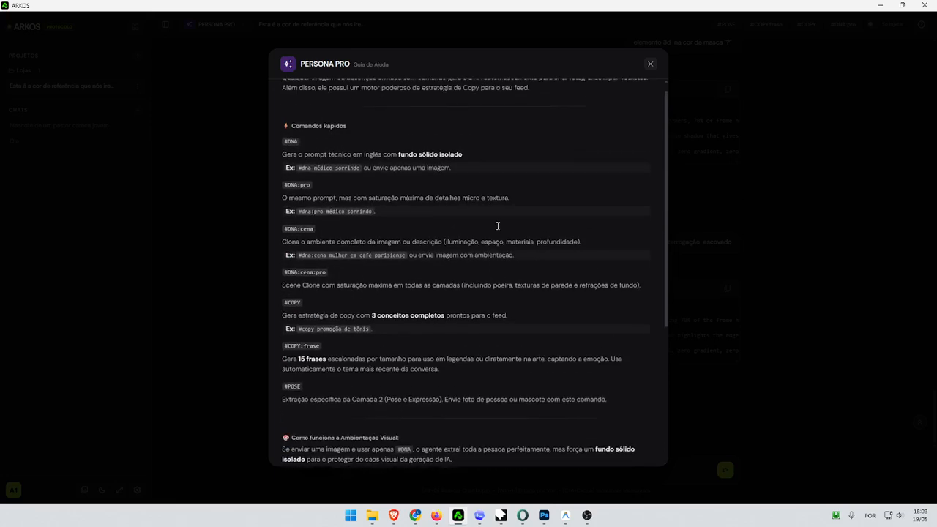
key(Escape)
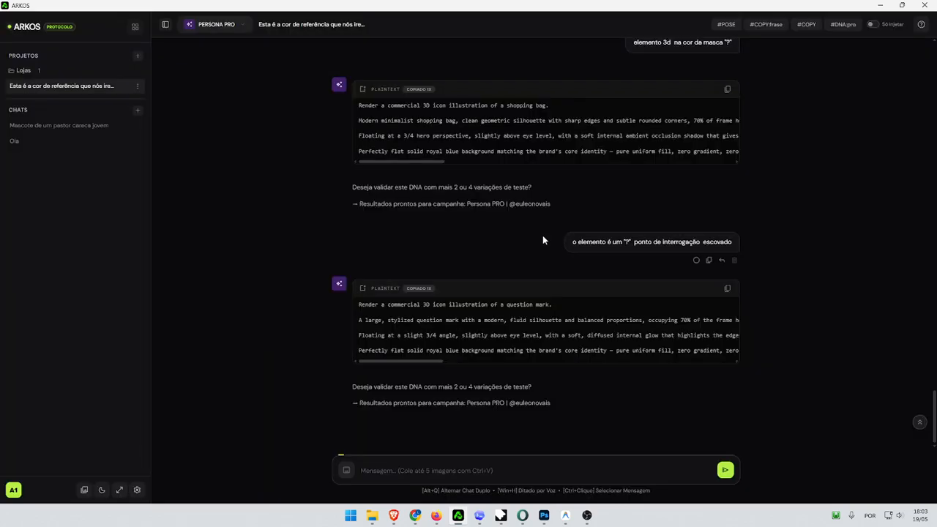
Reopen the PERSONA PRO help guide for another look and close it to return to the chat.
key(F1)
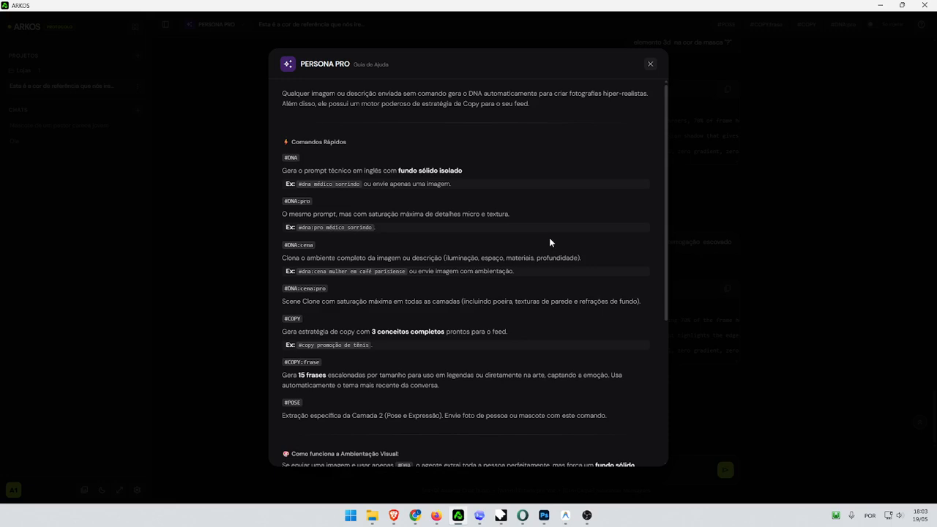
key(Escape)
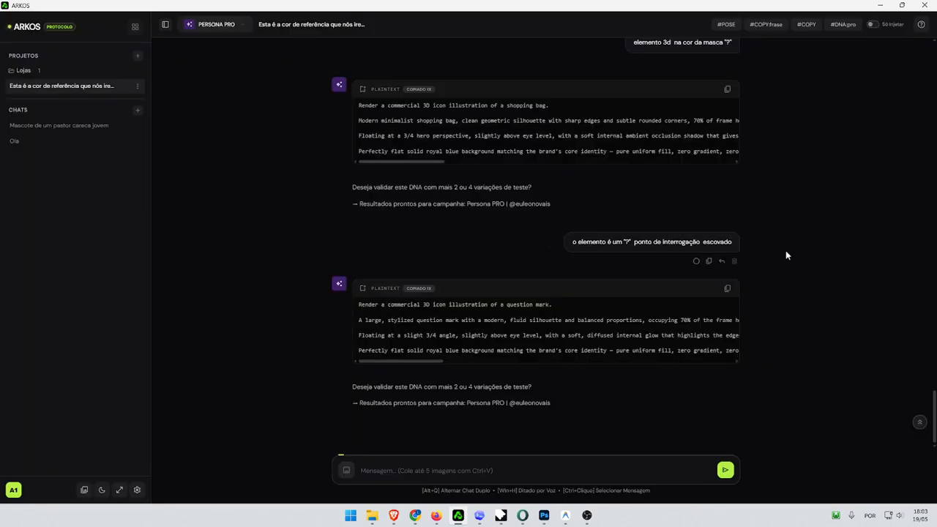
click(920, 25)
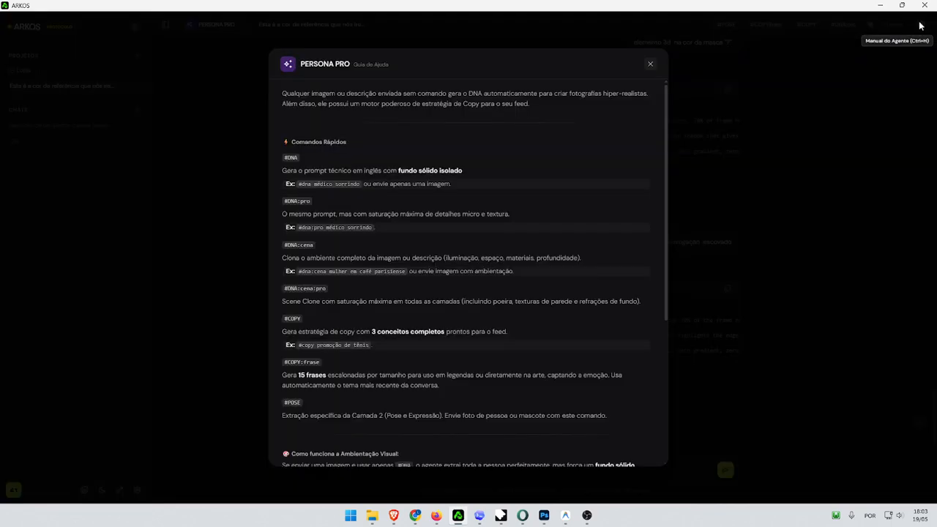
click(651, 65)
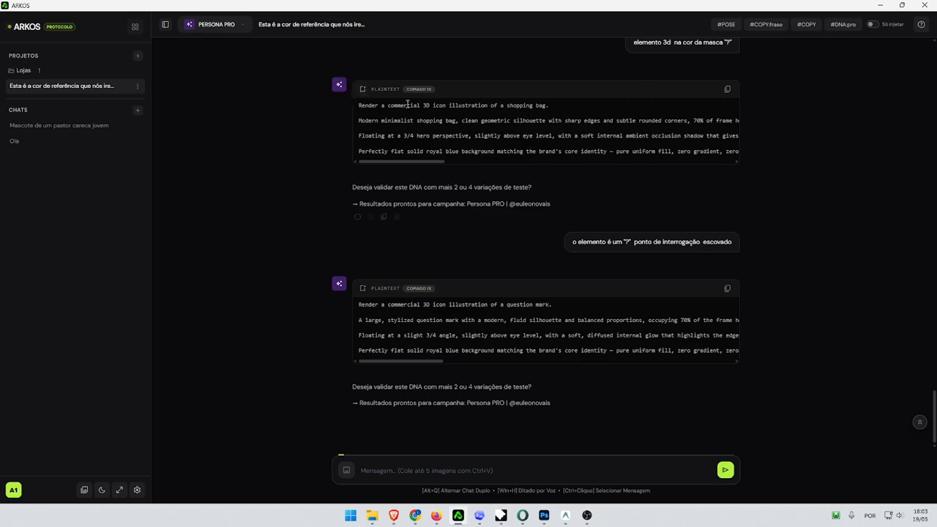
Return to the agent overview and view the free agents and the custom agents.
click(136, 28)
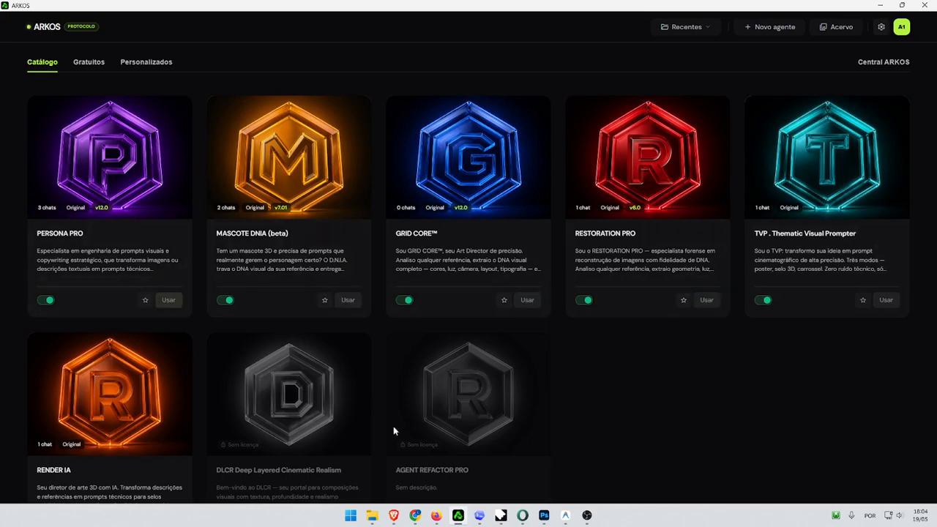
click(89, 66)
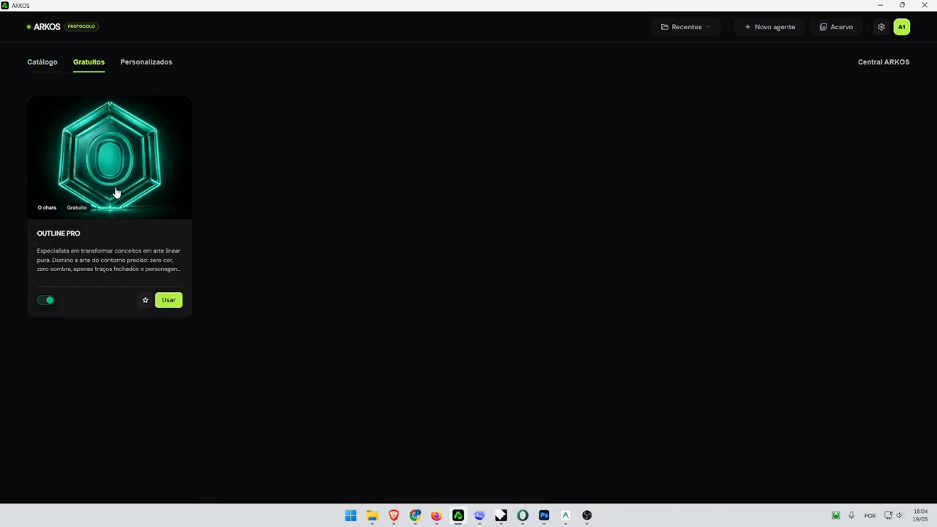
click(147, 67)
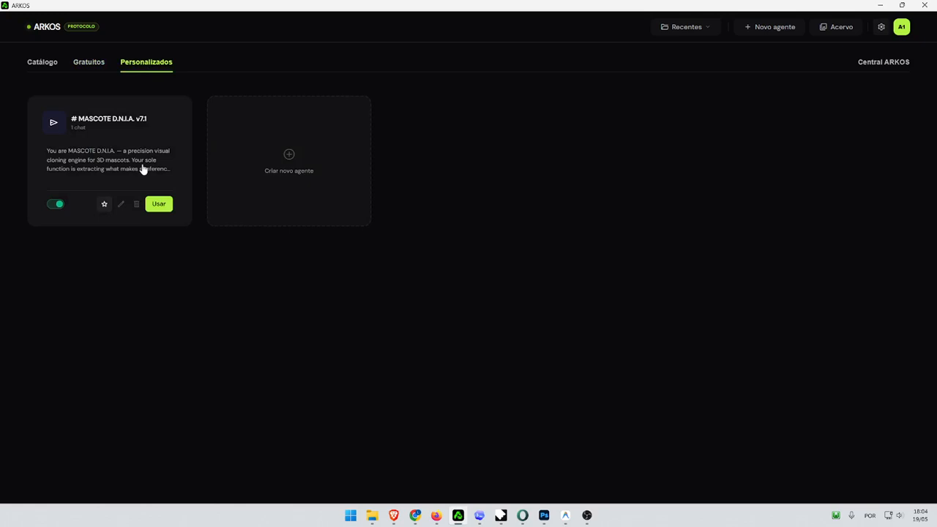
Try a blue colour and the badge icon for a new custom agent, view its shortcut fields, and close without saving.
click(291, 164)
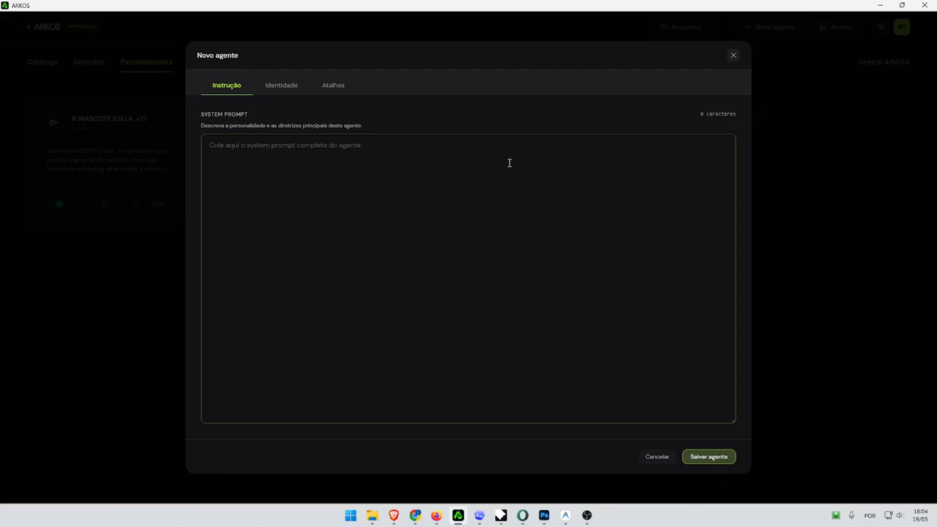
click(281, 87)
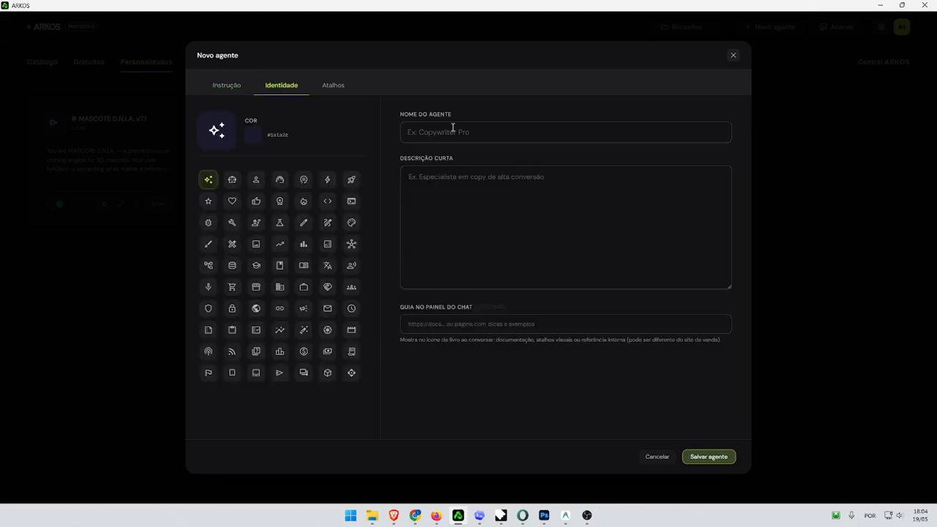
click(446, 196)
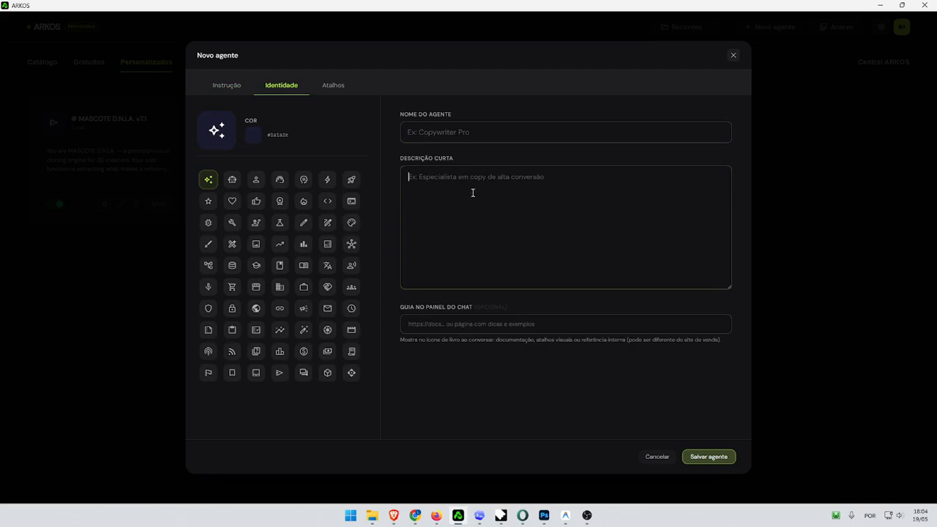
click(256, 138)
click(347, 157)
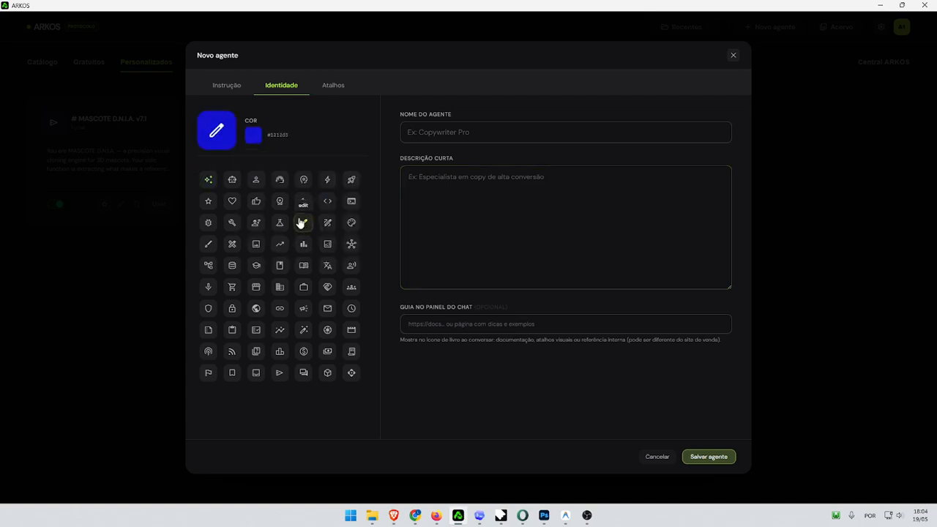
click(280, 201)
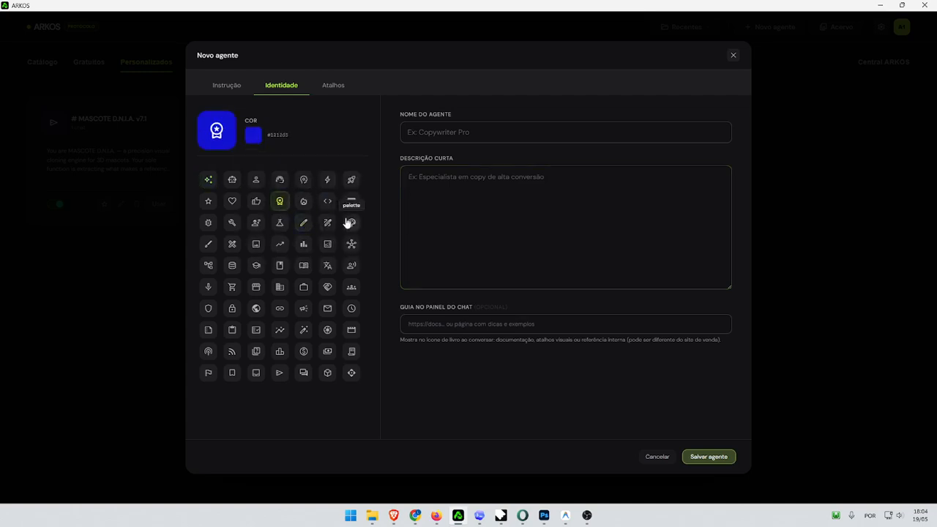
click(333, 86)
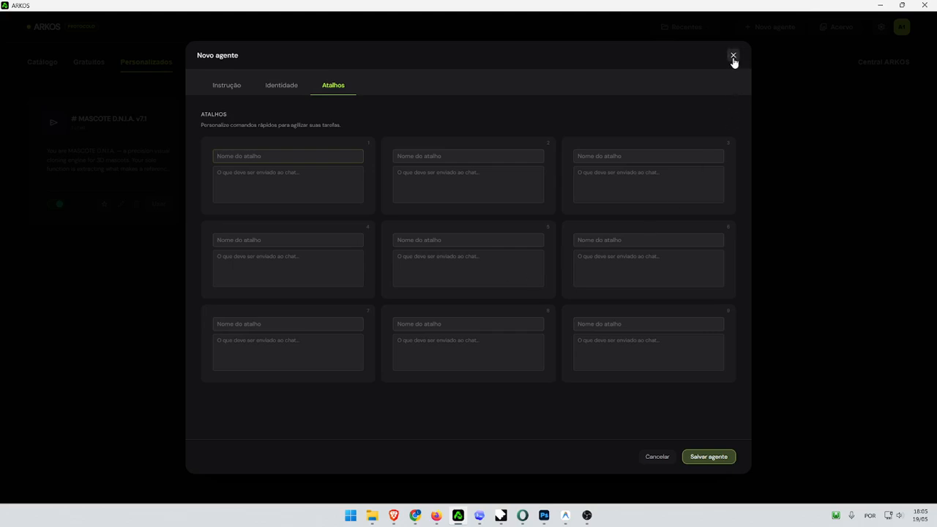
click(733, 56)
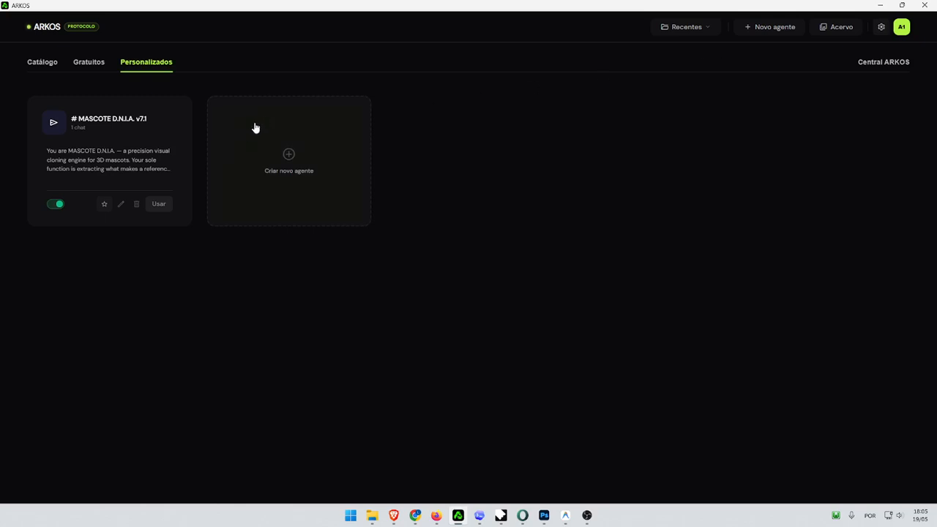
Return to the catalog and disable the TVP . Thematic Visual Prompter agent.
click(83, 63)
click(55, 63)
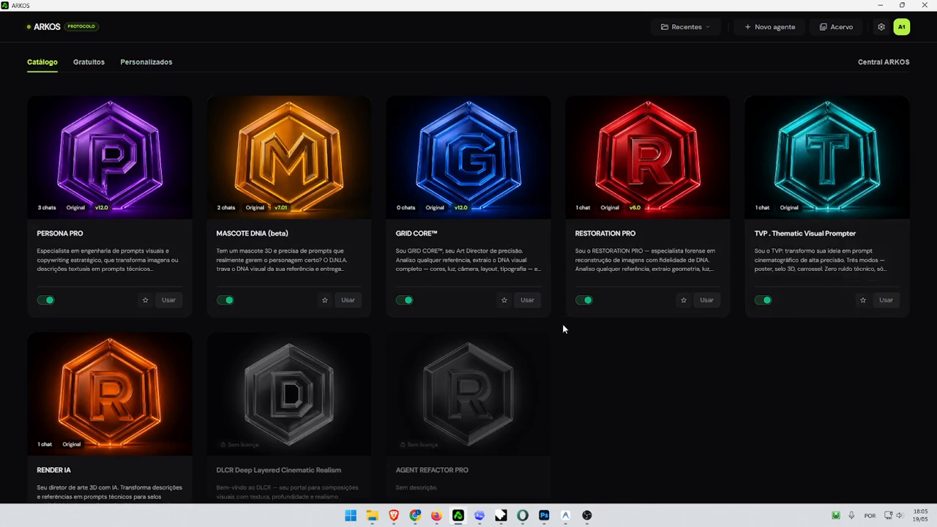
click(761, 301)
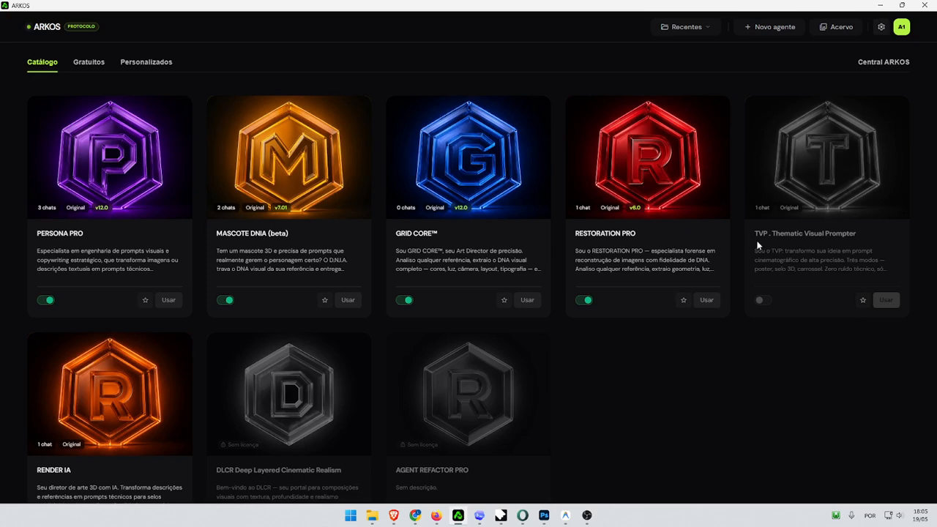
Look through the list of recent projects and close it.
click(697, 34)
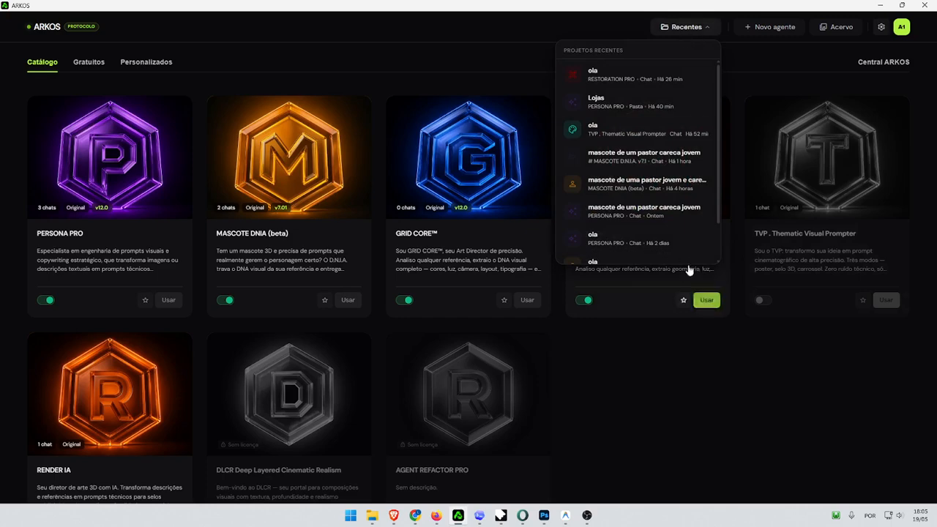
scroll(654, 183, down, 2)
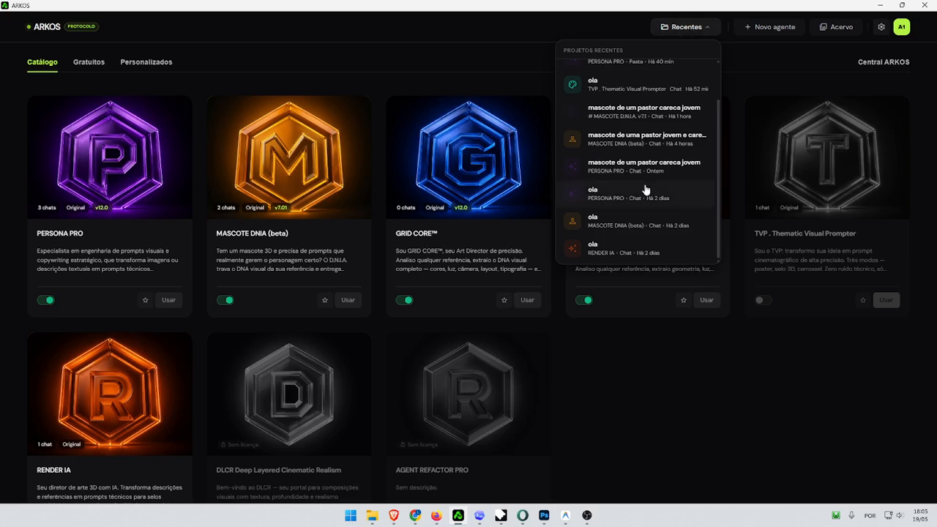
scroll(648, 189, up, 2)
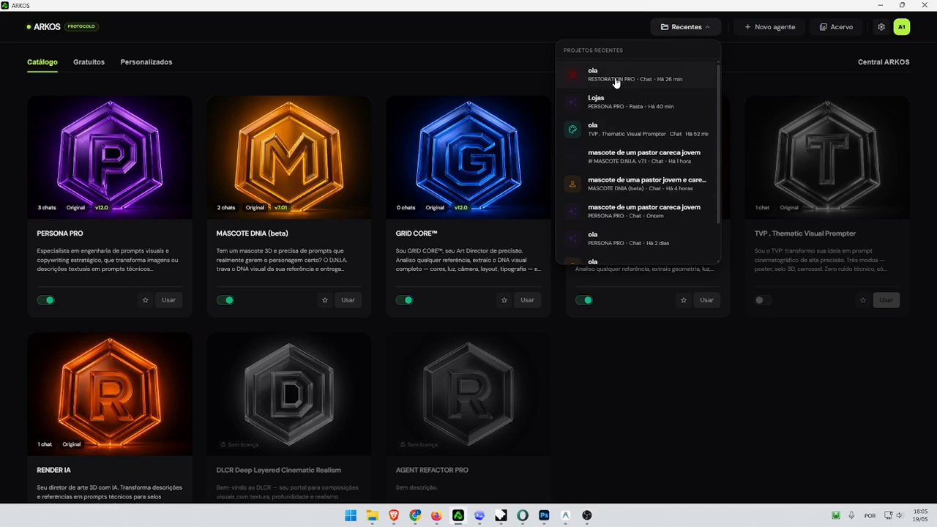
scroll(613, 87, down, 1)
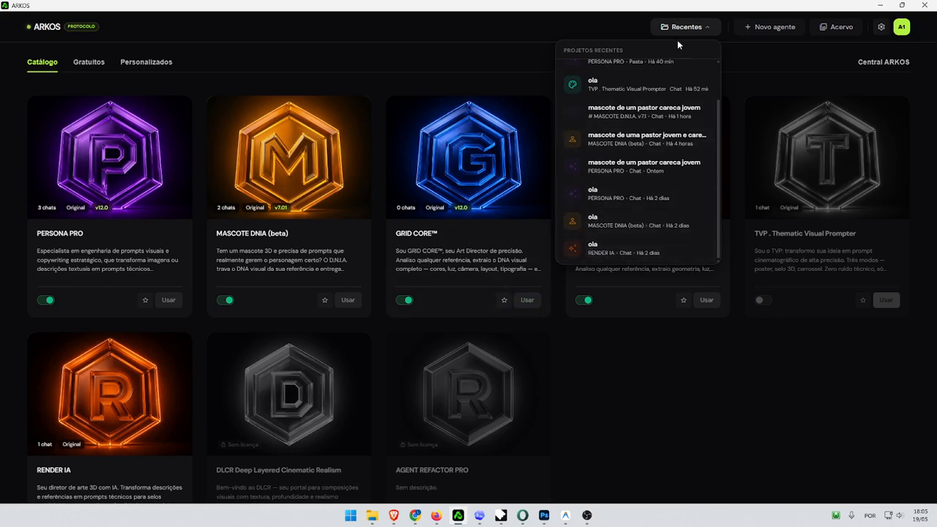
click(697, 31)
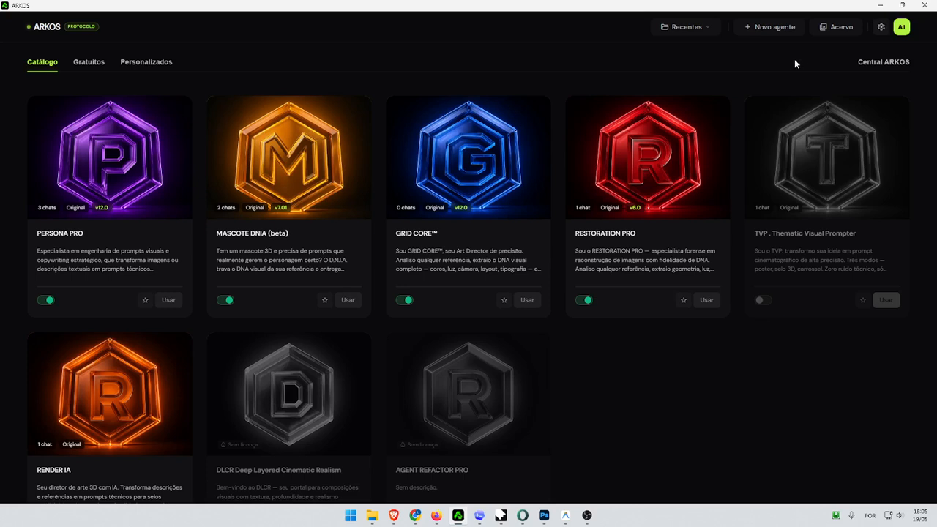
View the custom agents and the empty new agent form, and return to the catalog.
click(154, 66)
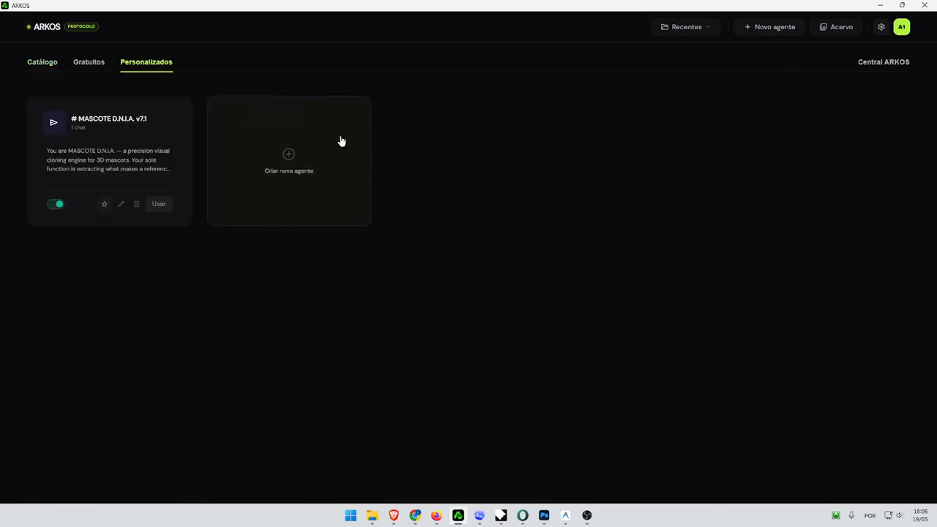
click(758, 27)
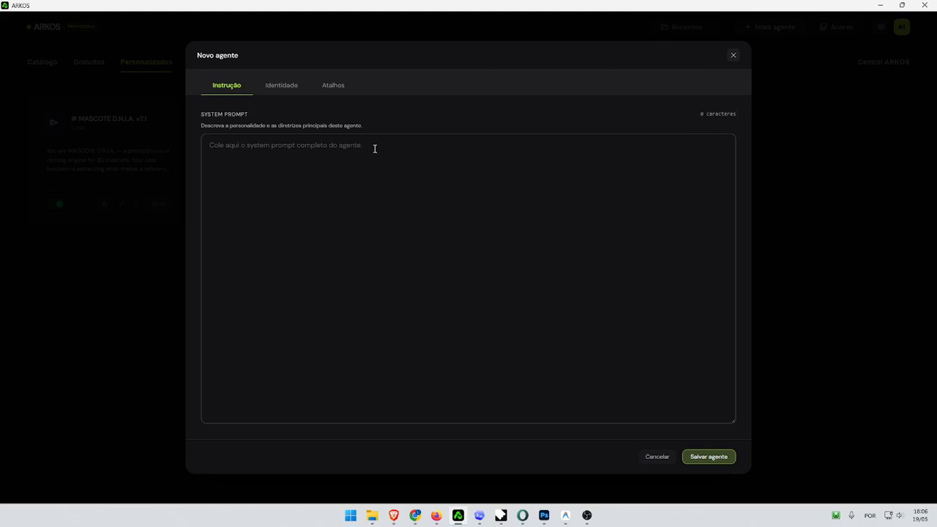
click(731, 54)
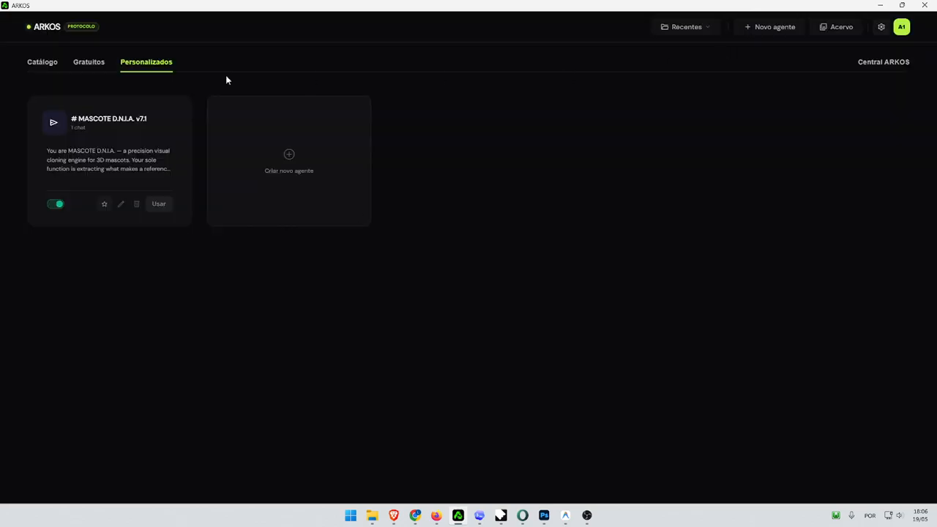
click(98, 67)
click(54, 69)
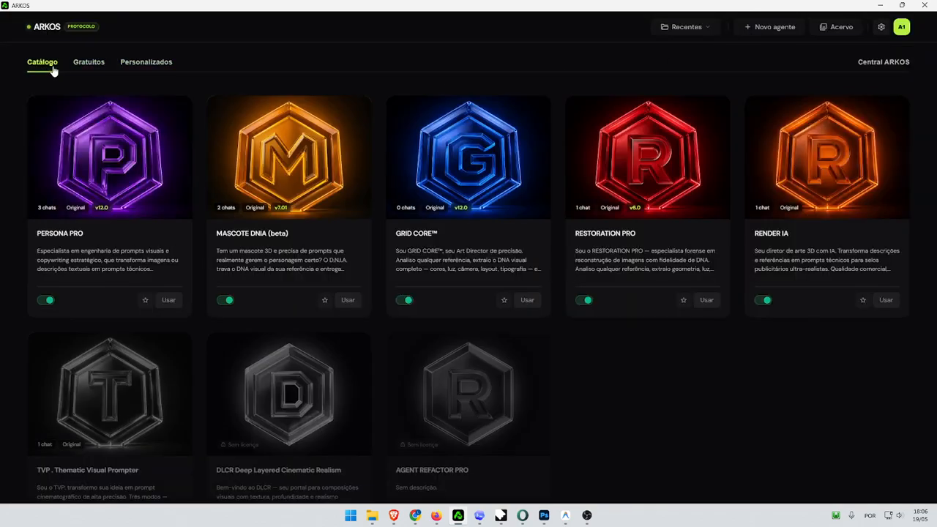
Open the Acervo library and show the images and prompts in the Geral project.
click(834, 29)
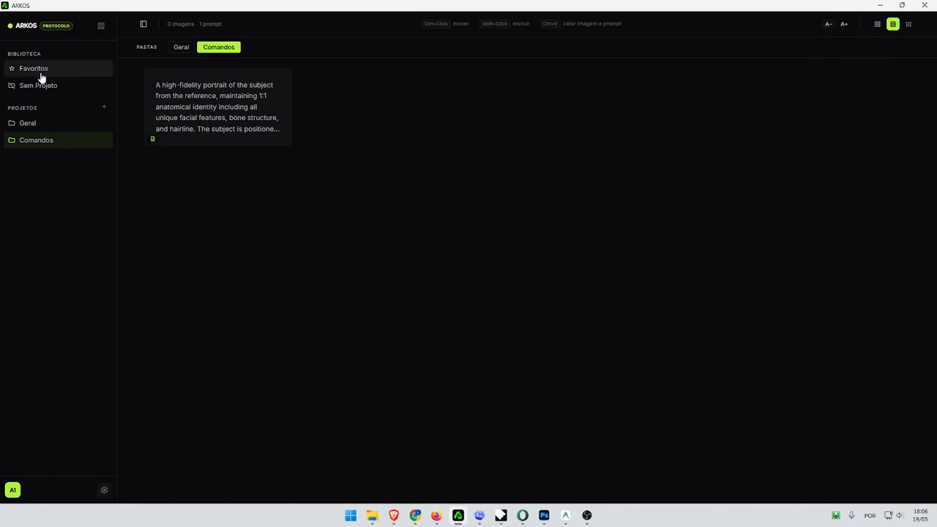
click(28, 126)
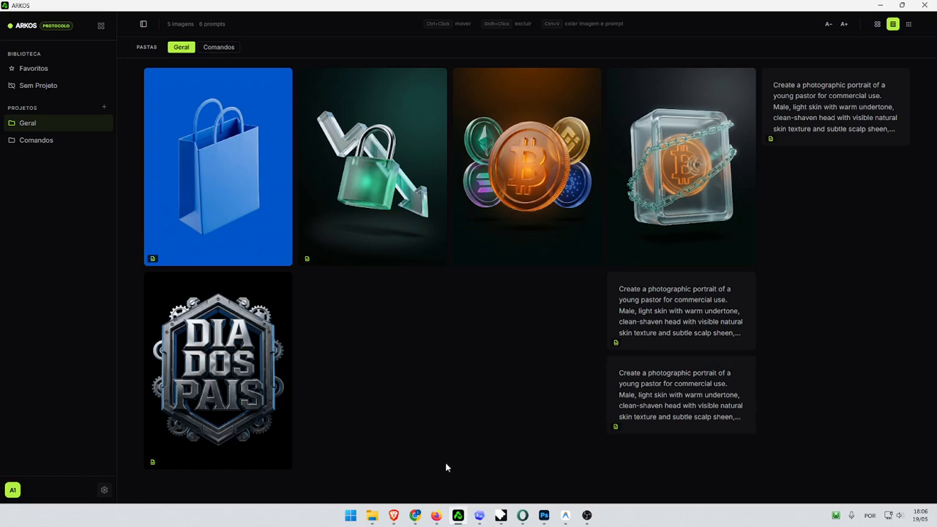
Switch to Firefox and look through the generated mascot images in the Google Flow project.
click(437, 516)
click(67, 10)
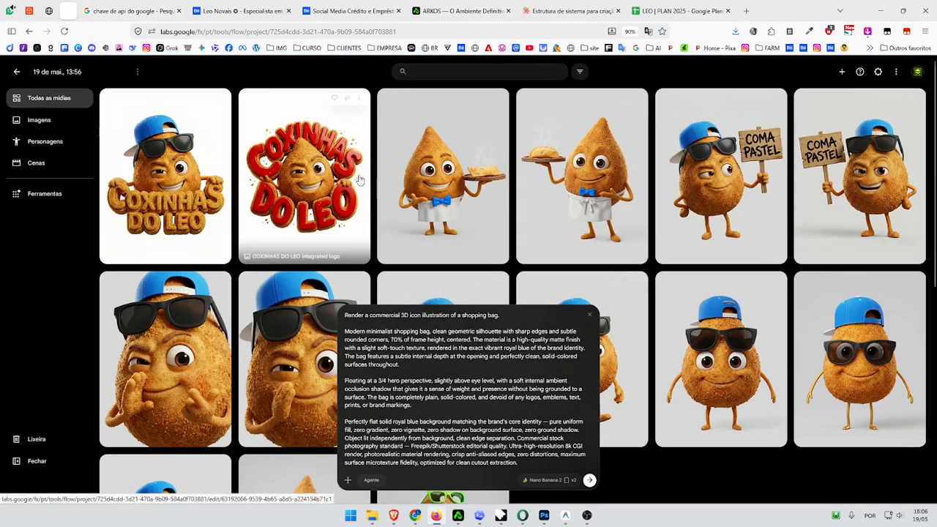
scroll(766, 318, down, 1)
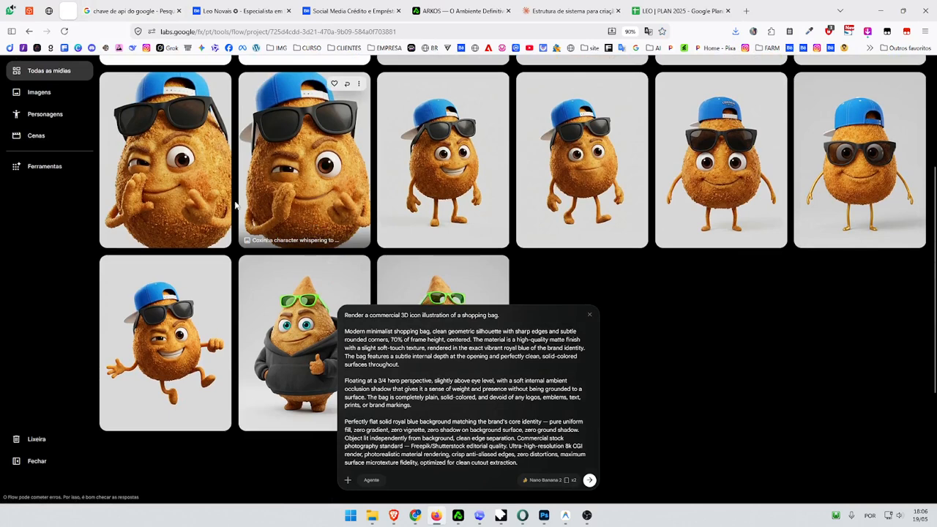
Open the close-up whispering coxinha image full size in a new browser tab and copy the image.
click(291, 168)
right_click(398, 200)
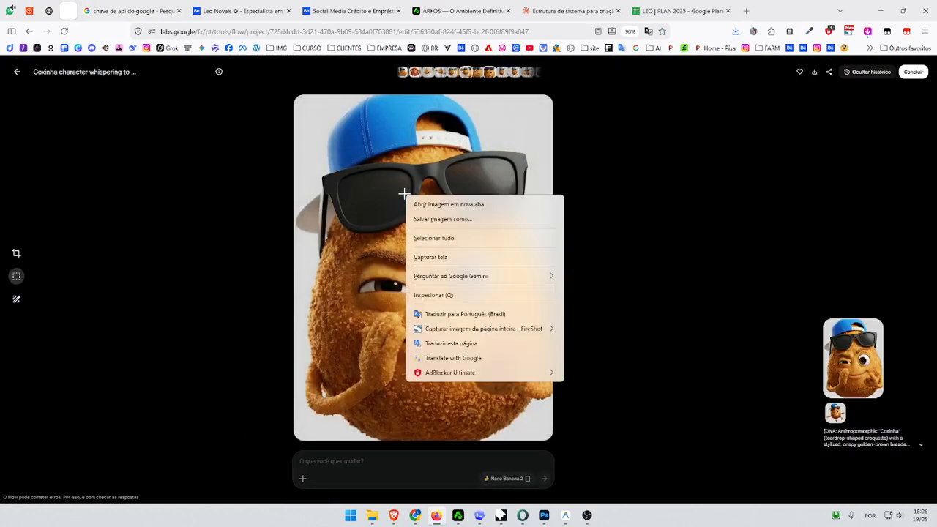
key(Escape)
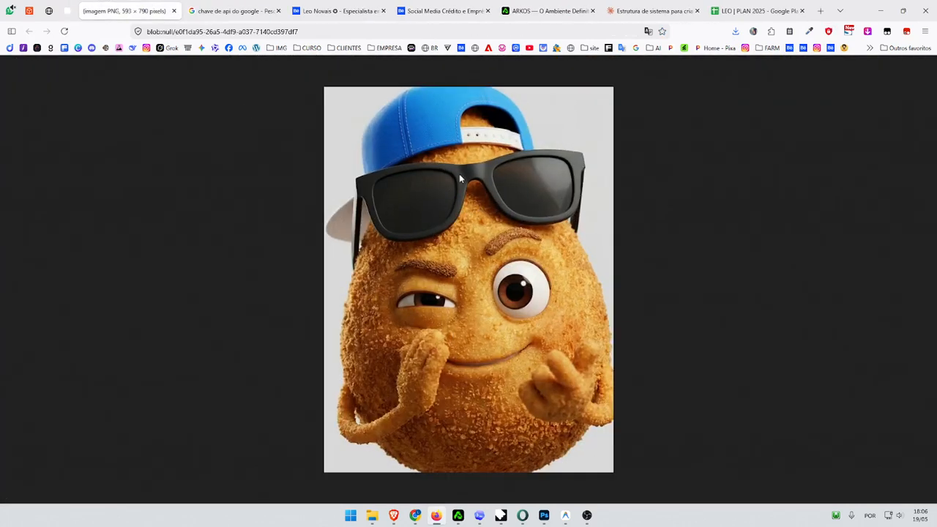
right_click(459, 174)
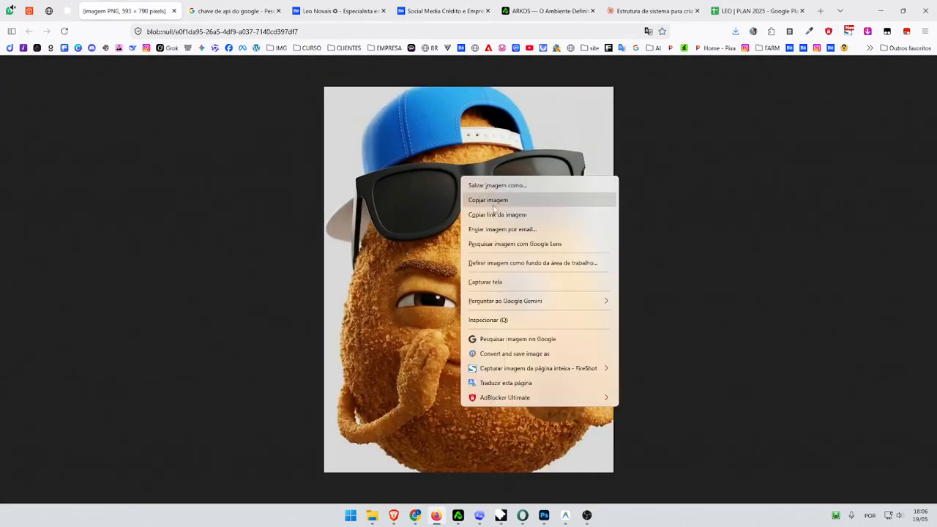
click(492, 207)
Switch to ARKOS, paste the copied coxinha image into the Geral project and open it in the prompt editor.
click(458, 515)
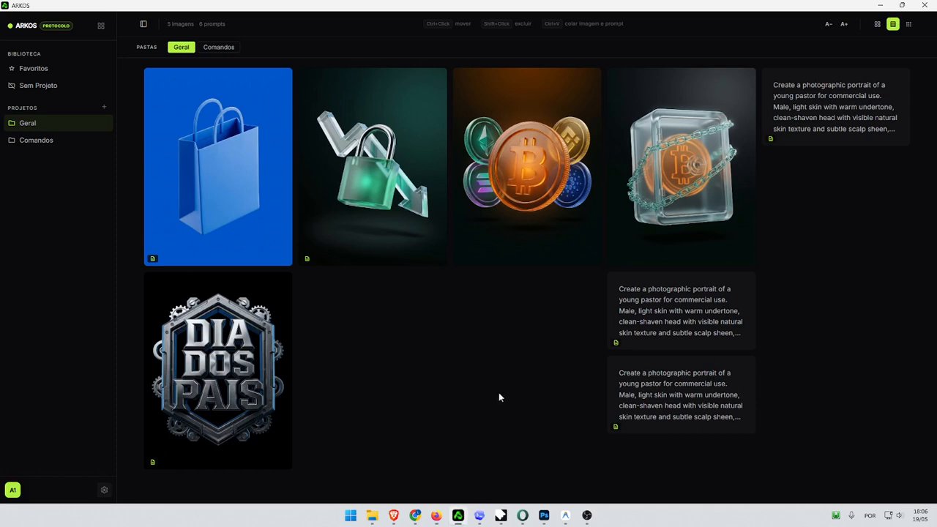
key(ctrl+v)
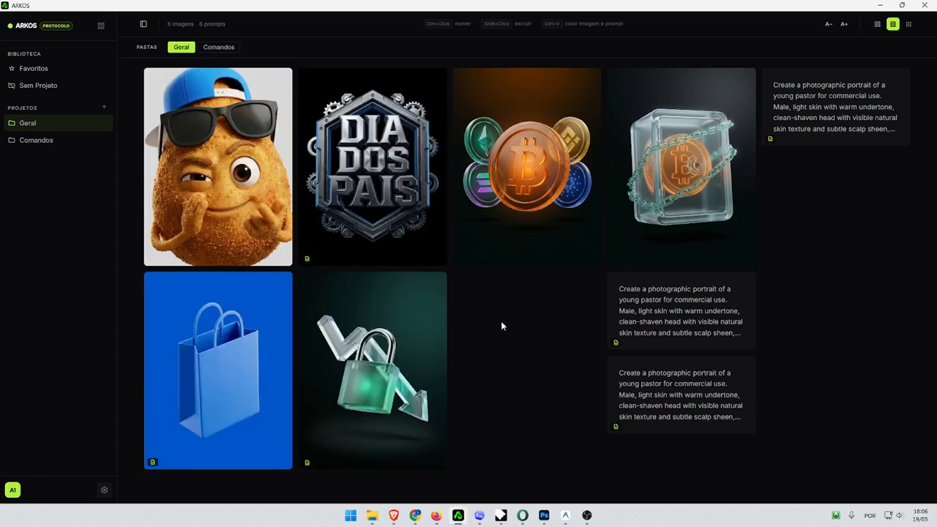
click(220, 219)
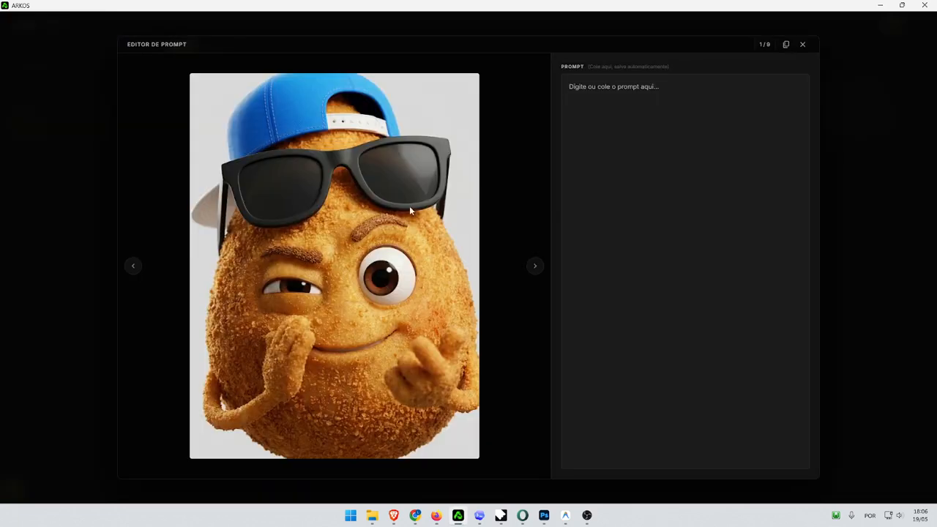
Return to the Google Flow project in Firefox, load the whispering coxinha image's prompt and copy its full text.
click(437, 516)
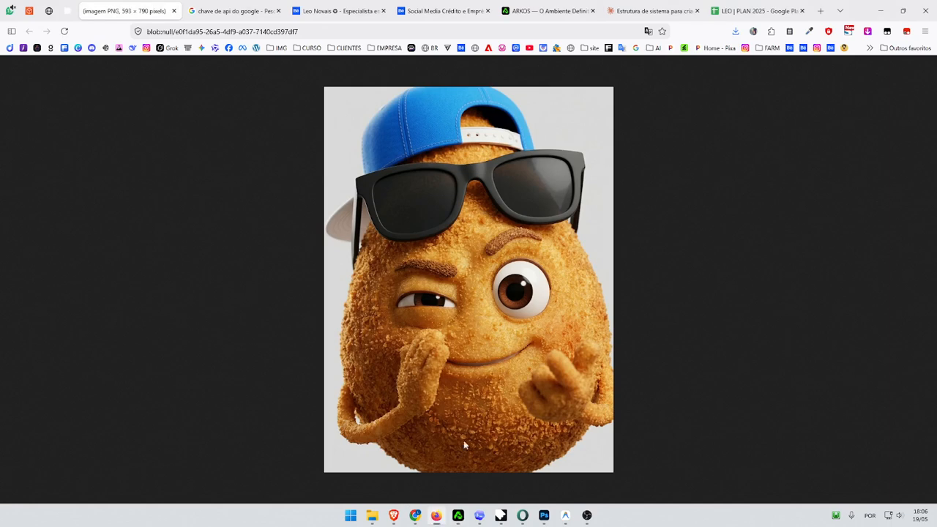
click(70, 9)
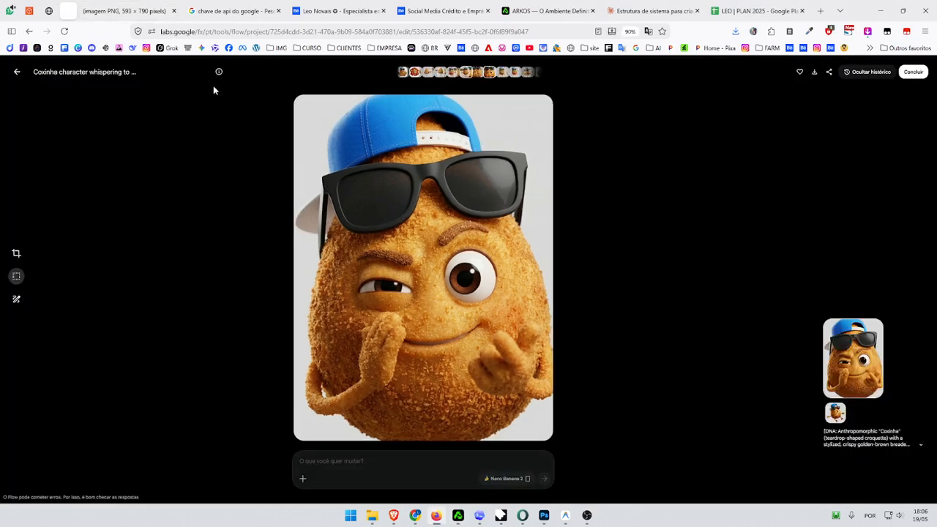
click(17, 72)
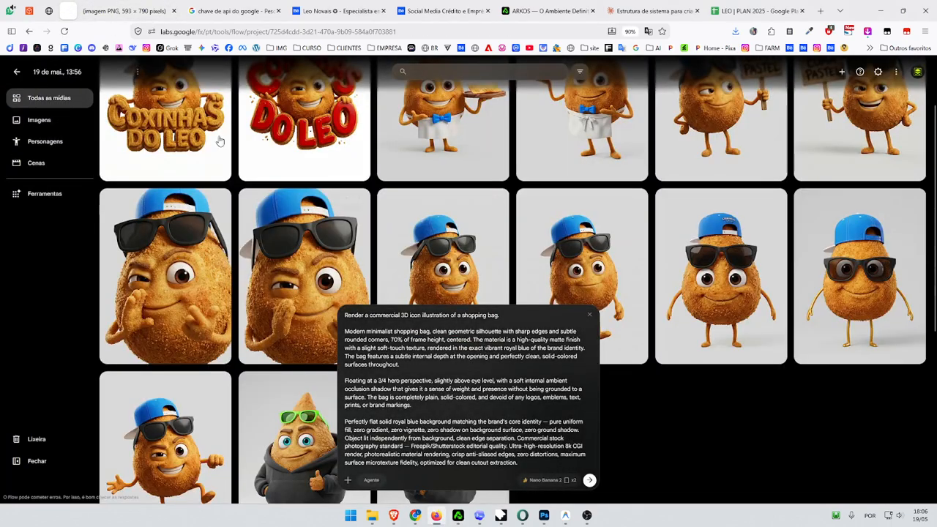
click(347, 198)
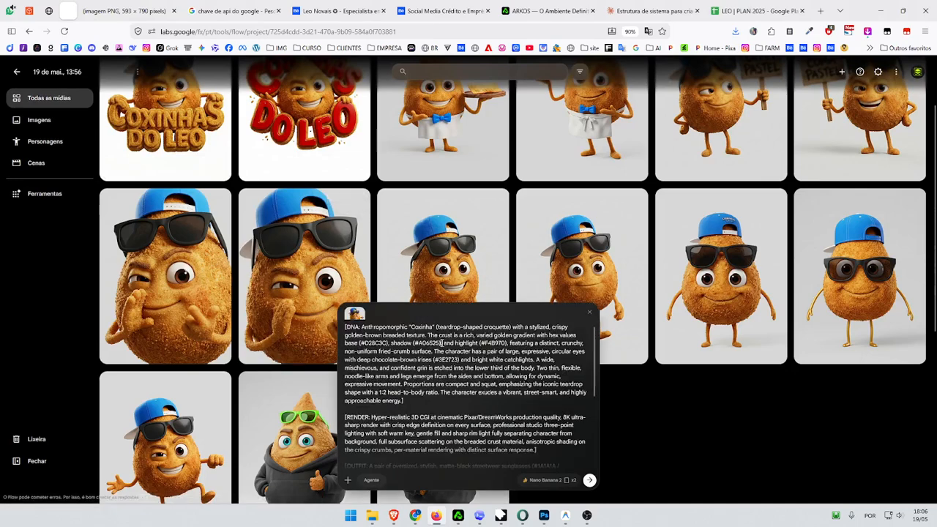
key(ctrl+a)
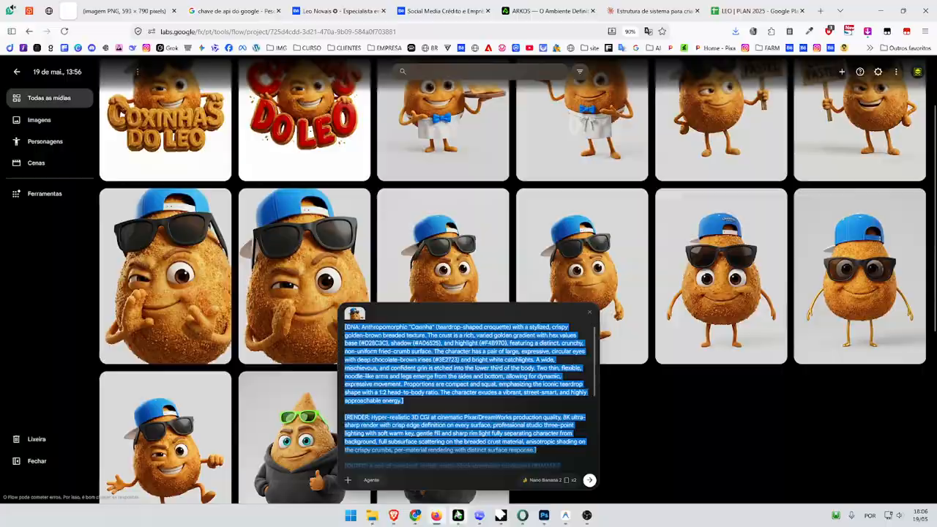
Switch back to ARKOS and paste the copied prompt into the coxinha image's prompt field.
click(458, 515)
click(665, 270)
key(ctrl+v)
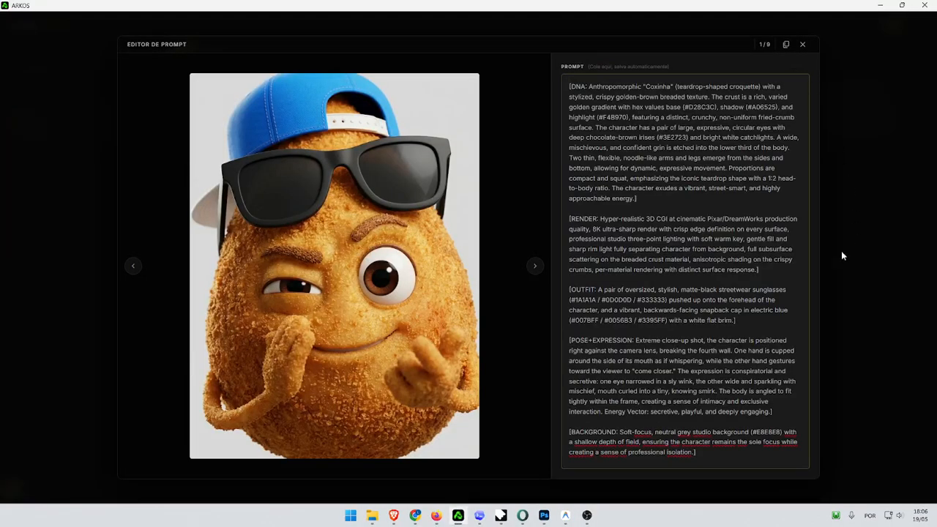
Copy the saved prompt from the editor, reopen the coxinha image from the gallery and close it again.
click(785, 44)
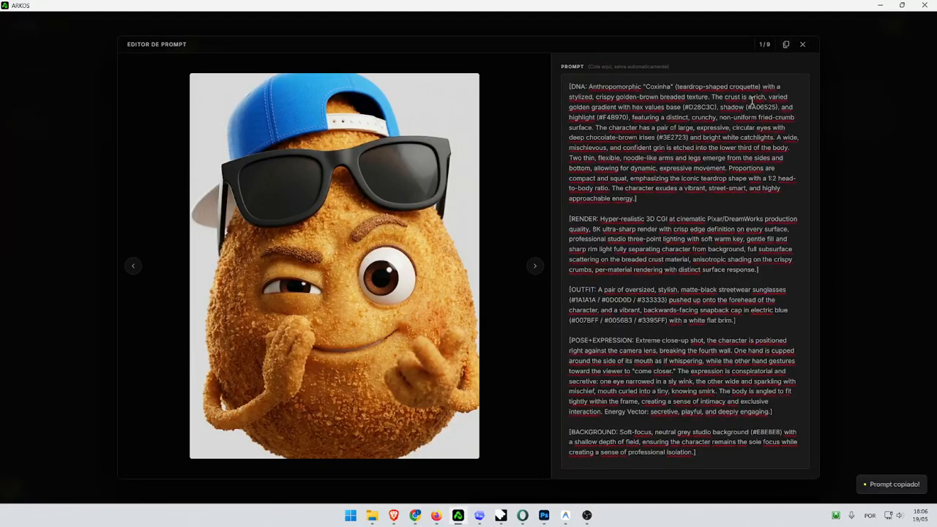
click(867, 129)
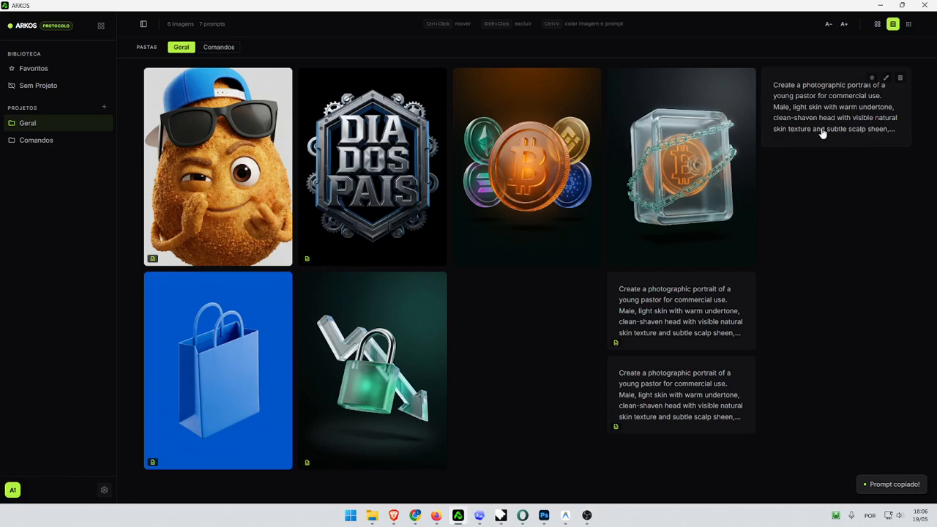
click(223, 222)
click(802, 44)
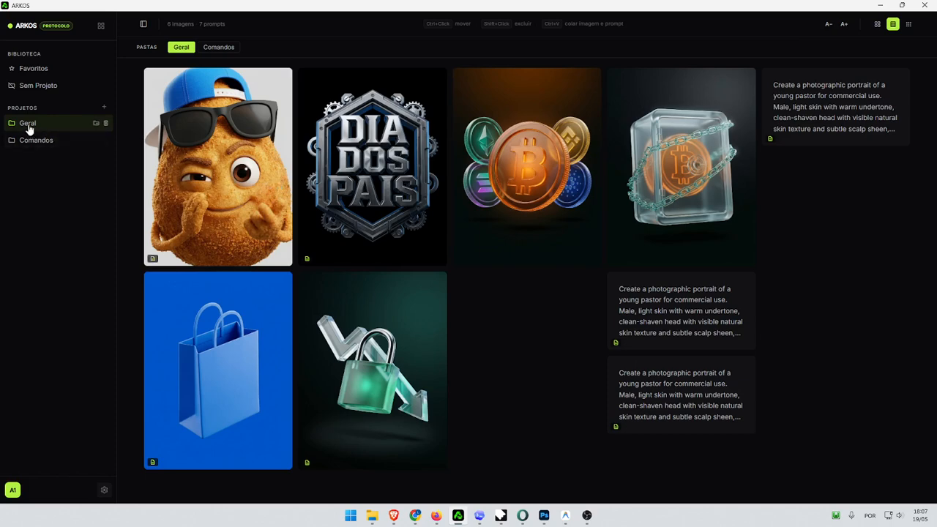
Create a sub-folder named "Sr. Coxinha" in the Geral project.
click(96, 123)
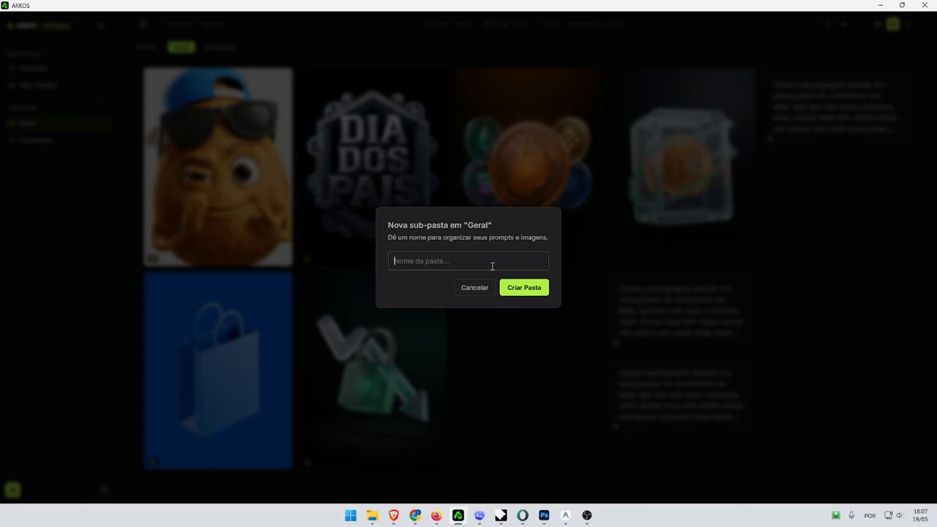
text(Sr. Coxinha)
key(Return)
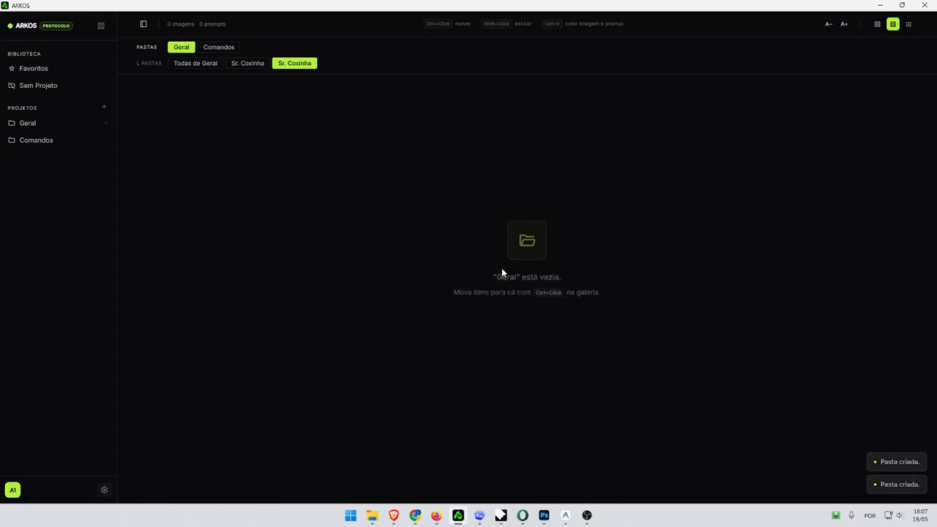
Show all items of the Geral project, then view the coxinha image in the prompt editor and close it.
click(46, 124)
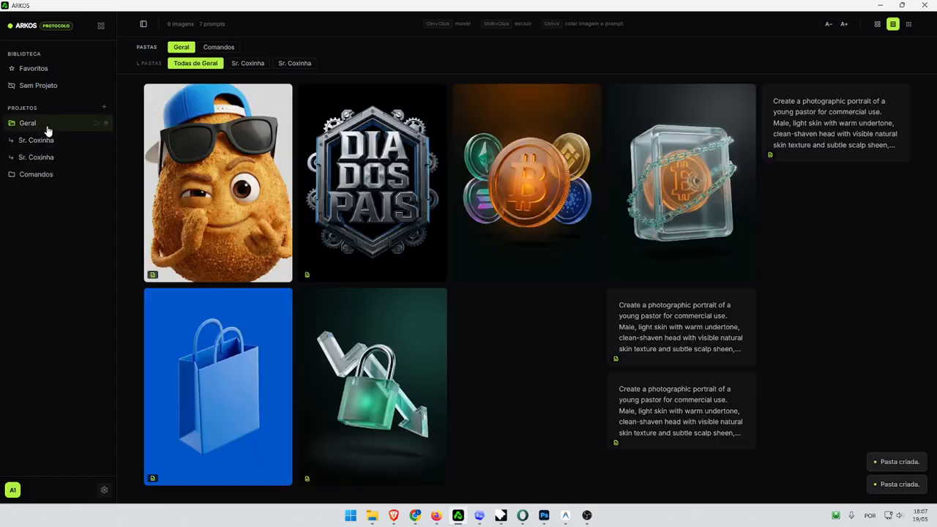
click(180, 136)
click(802, 44)
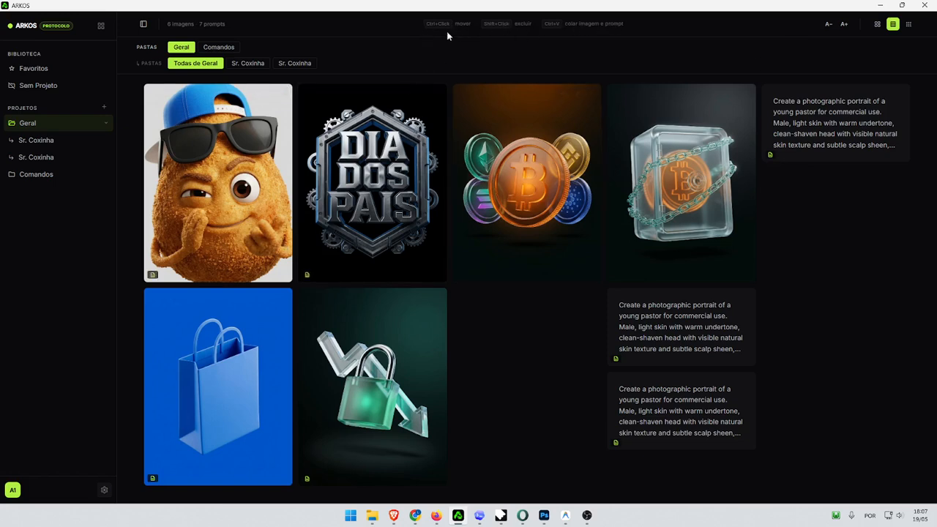
Select the coxinha image and move it to the first Sr. Coxinha sub-folder.
ctrl+click(219, 189)
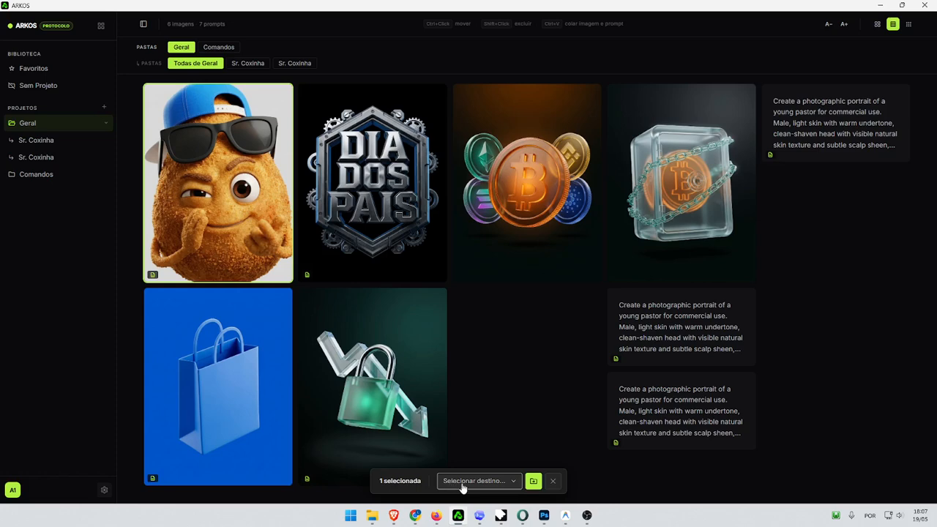
click(495, 482)
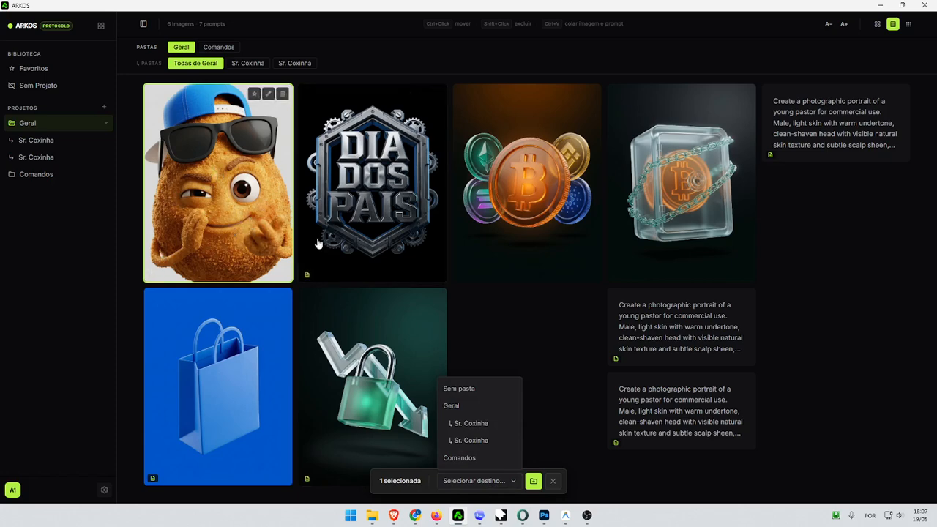
click(483, 425)
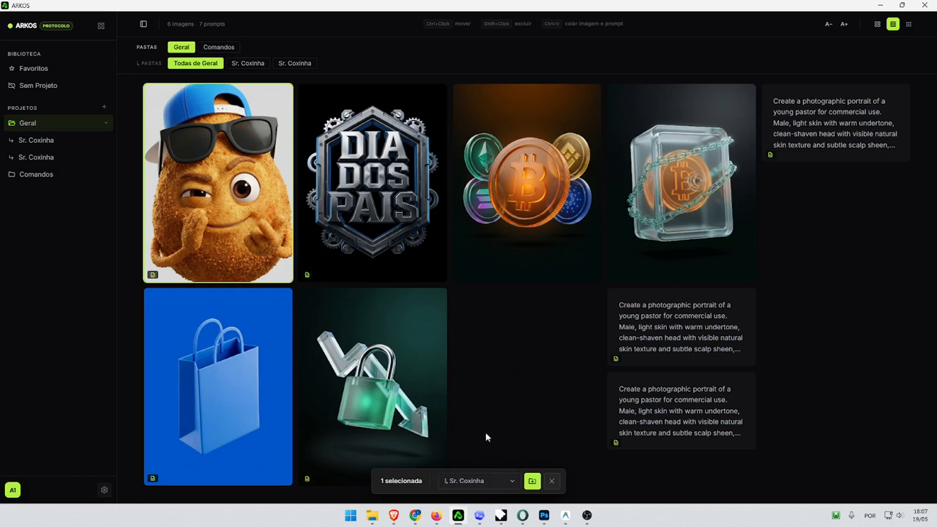
click(534, 484)
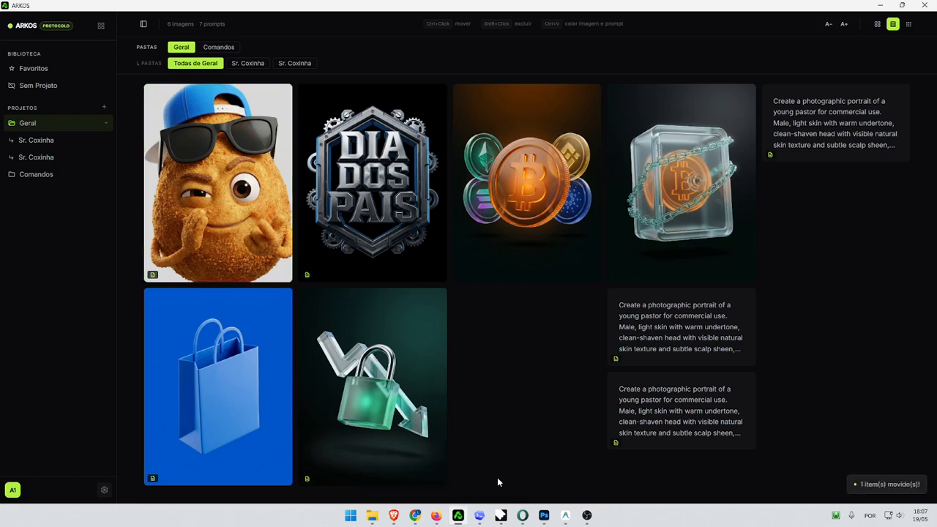
Check both Sr. Coxinha sub-folders, delete the empty duplicate and open the one holding the coxinha image.
click(43, 160)
click(47, 143)
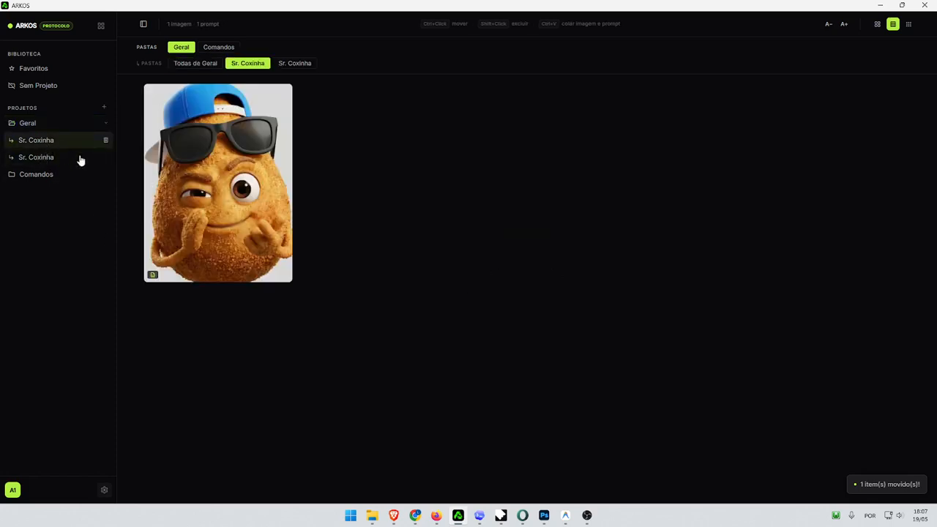
click(73, 160)
click(106, 157)
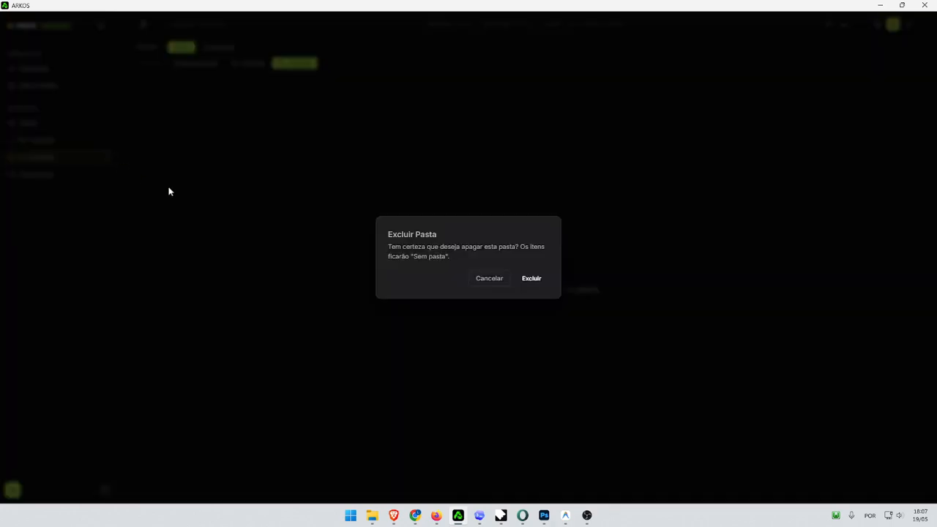
click(533, 280)
click(33, 142)
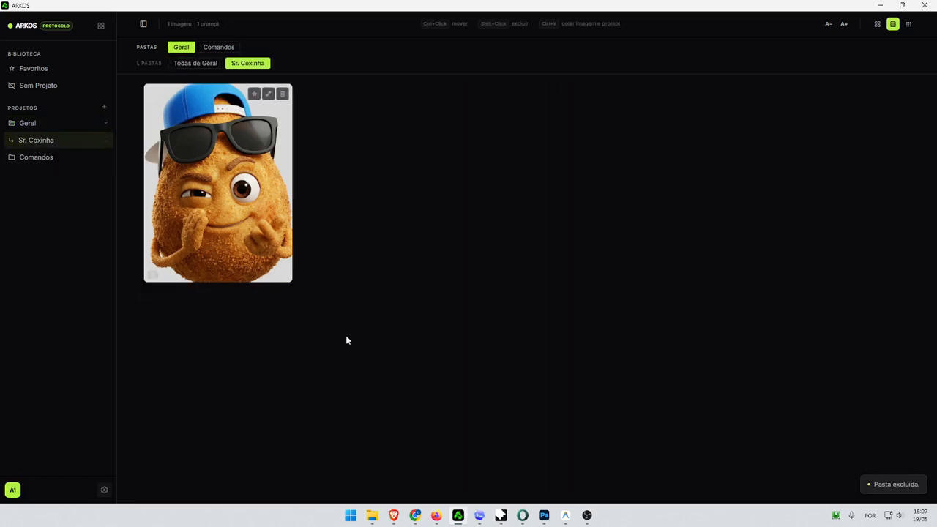
View all items of the Geral project and reopen its Sr. Coxinha sub-folder.
click(36, 125)
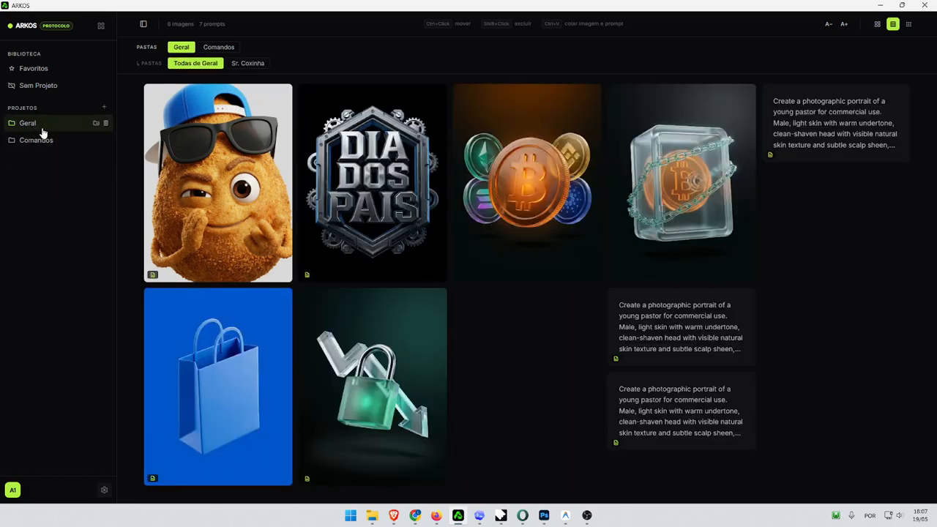
click(27, 124)
click(46, 143)
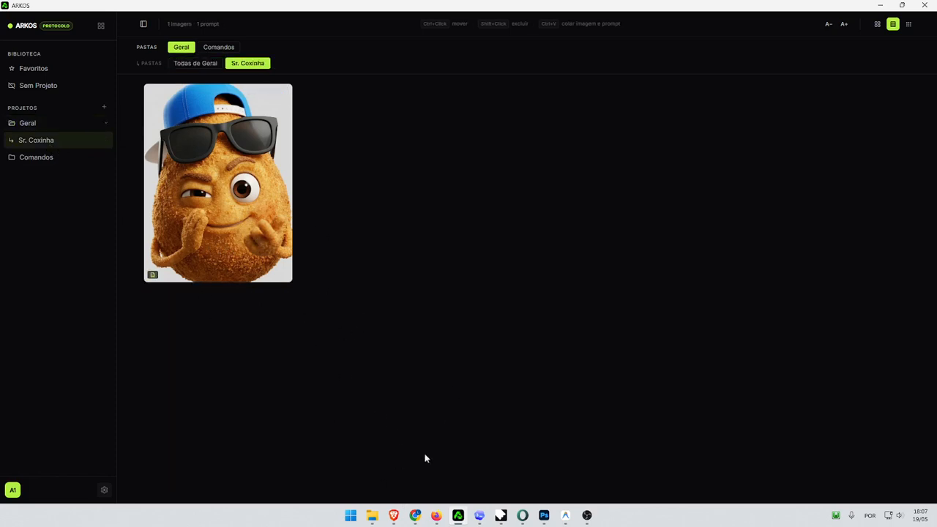
Copy the prompt of Flow's "Coxinha character serving pastel" image in Firefox and paste it as a new item into ARKOS's Sr. Coxinha sub-folder.
click(436, 515)
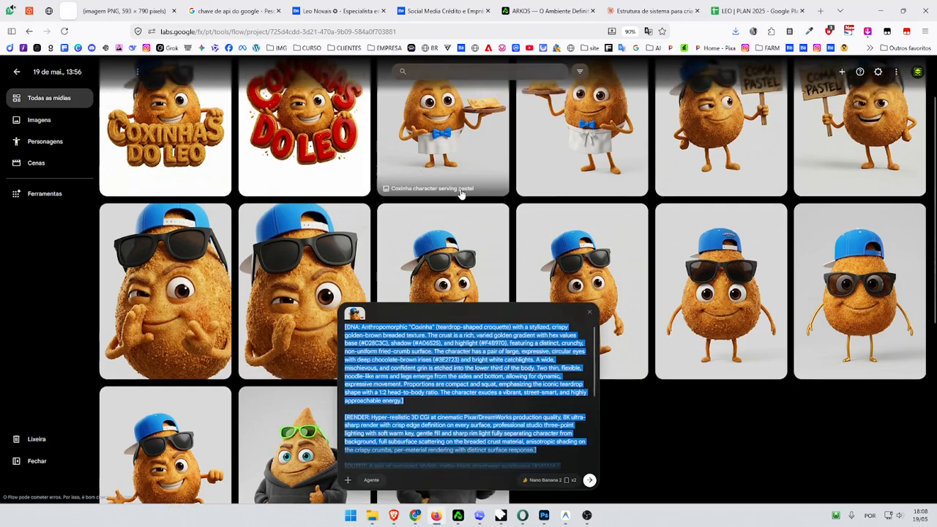
scroll(461, 194, up, 2)
click(487, 101)
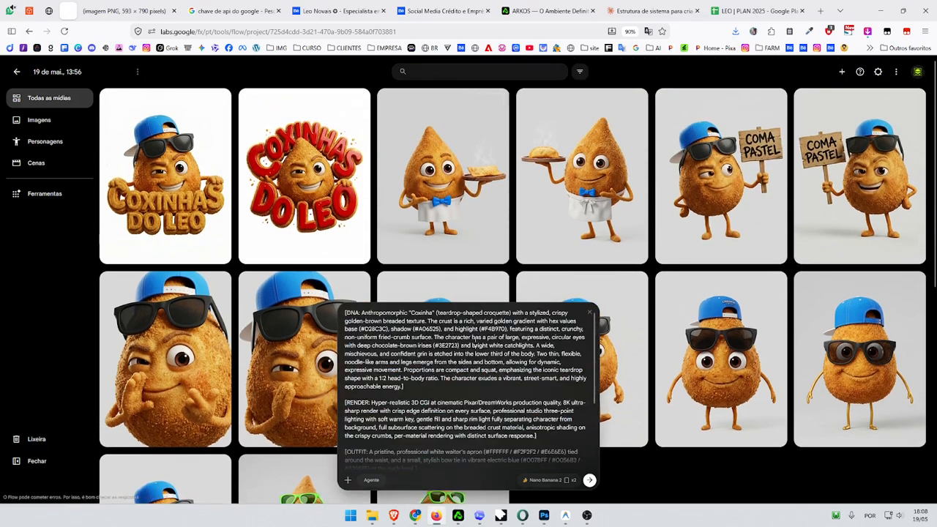
key(ctrl+a)
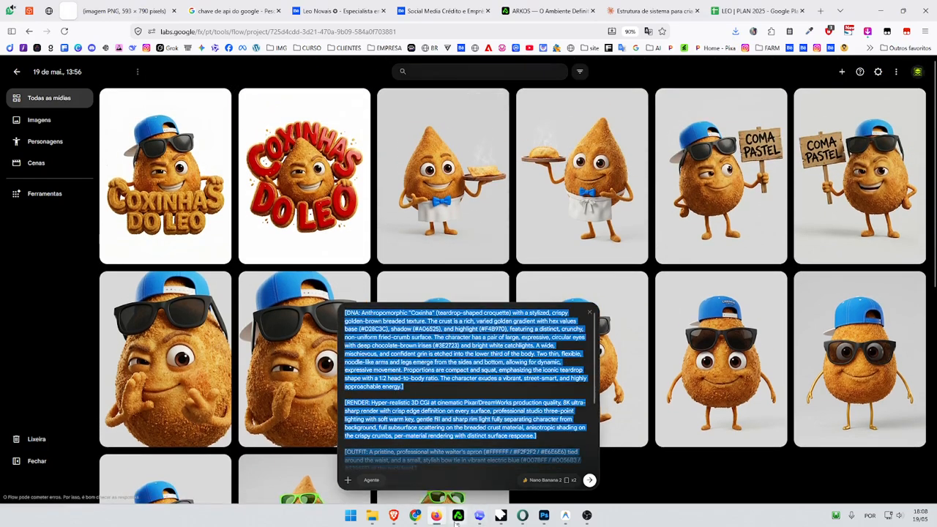
click(457, 516)
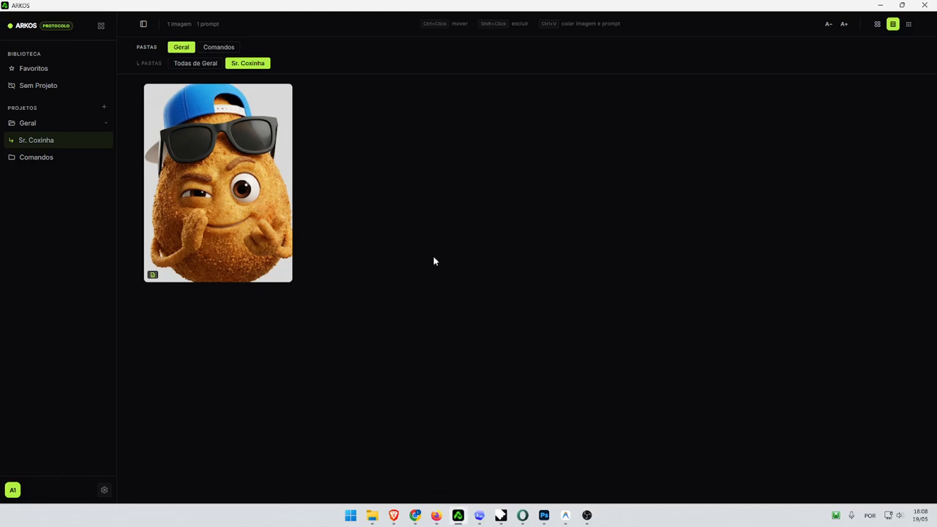
key(ctrl+v)
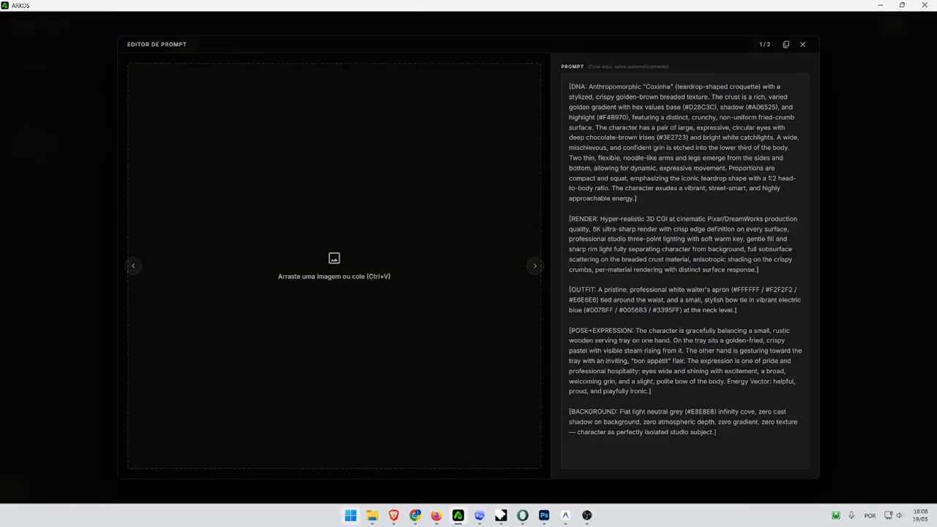
Open Flow's "Coxinha character serving pastel" image in a new Firefox tab, copy it and return to ARKOS's prompt editor.
click(415, 516)
click(505, 220)
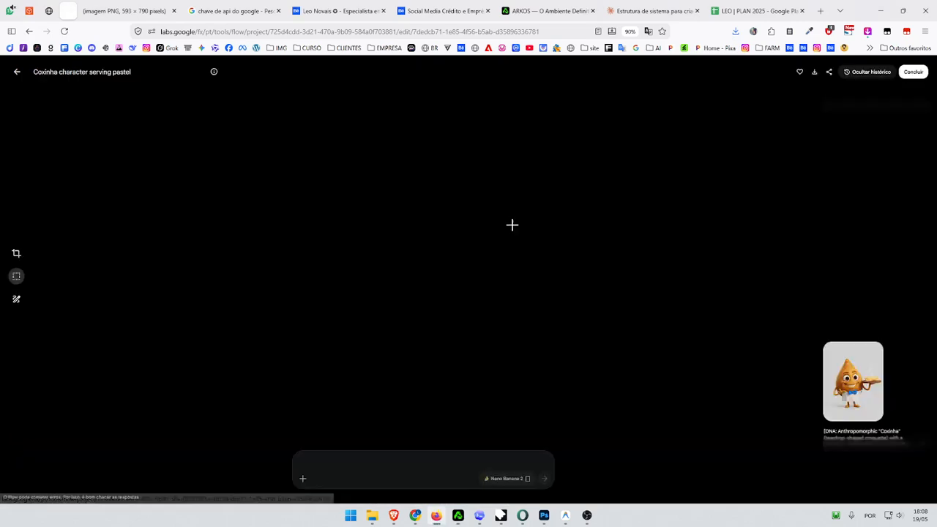
right_click(442, 221)
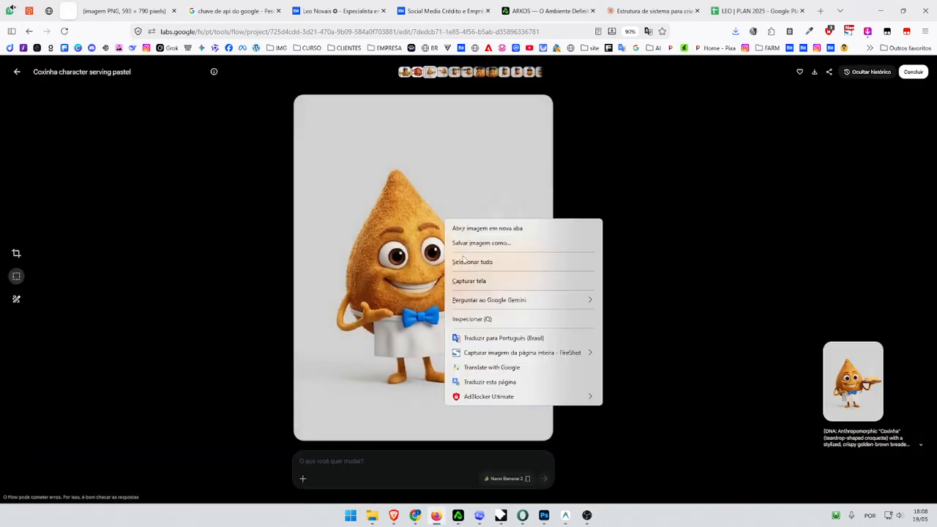
click(468, 228)
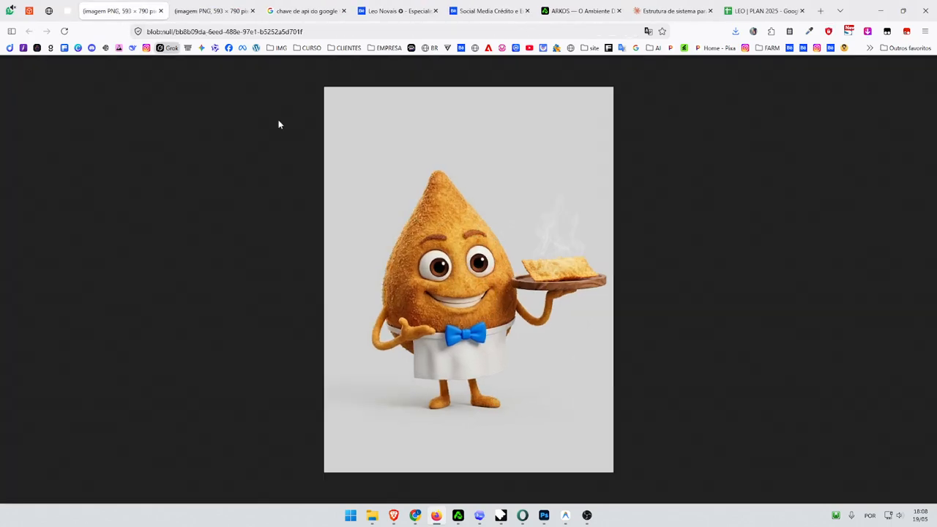
right_click(424, 203)
click(459, 227)
click(458, 516)
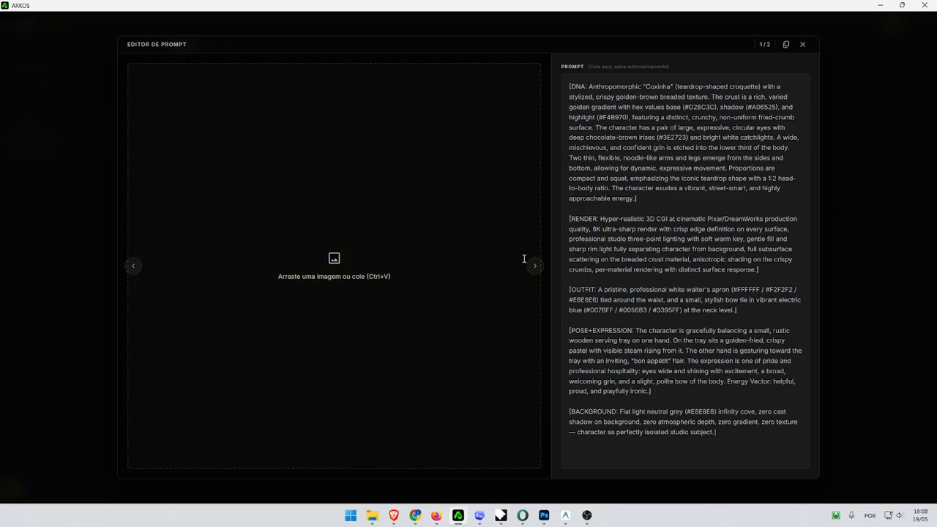
Try to attach the Firefox coxinha image to the text-only prompt item in ARKOS, and close the editor.
click(437, 516)
drag(430, 194, 361, 275)
click(803, 44)
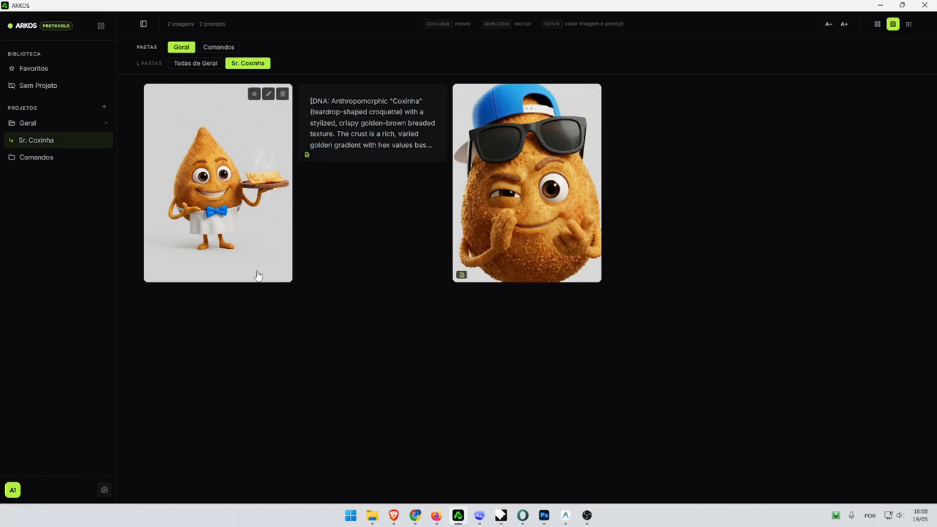
Copy the full text of the text-only coxinha prompt and paste it as the prompt of the separate pastel-serving image.
click(329, 145)
click(707, 180)
key(ctrl+a)
key(ctrl+c)
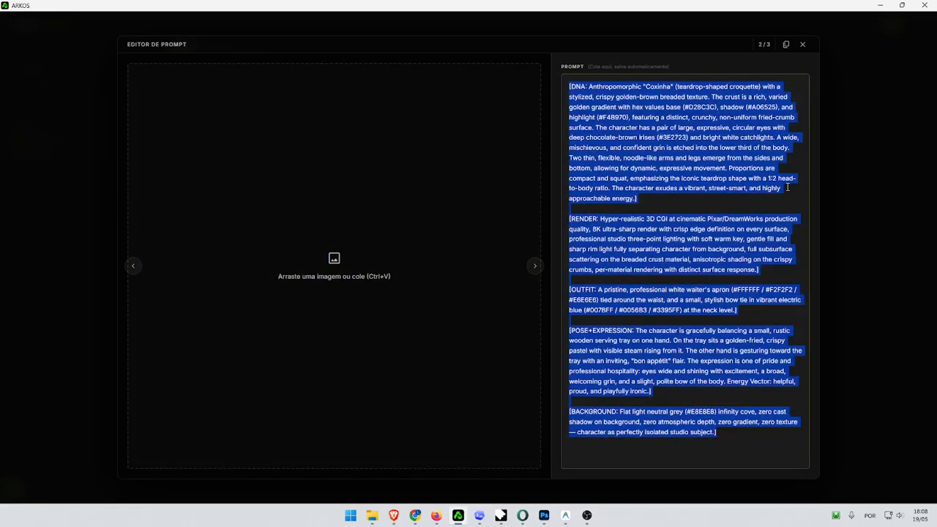
click(872, 203)
click(286, 154)
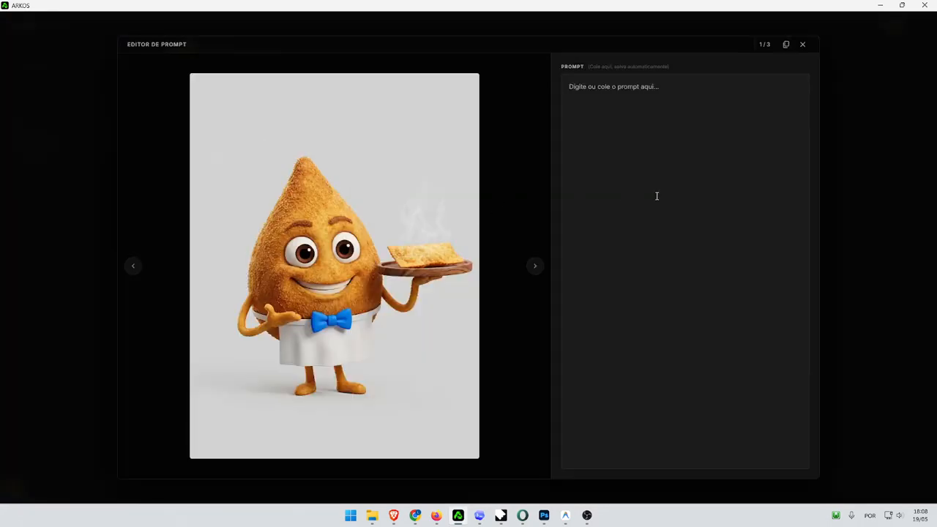
click(656, 196)
key(ctrl+v)
click(878, 216)
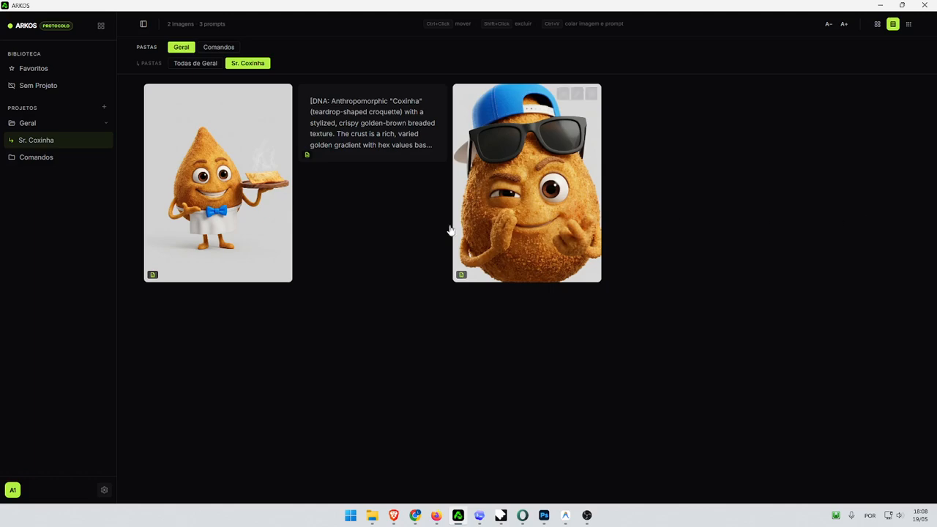
Add the Firefox coxinha image to the text-only prompt item and delete the duplicate pastel-serving image item.
click(366, 142)
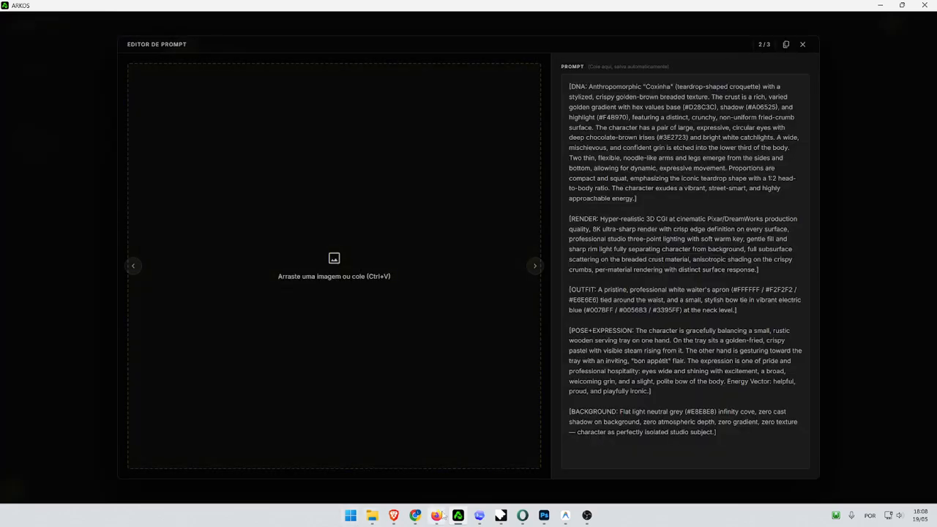
click(437, 516)
drag(476, 515, 257, 144)
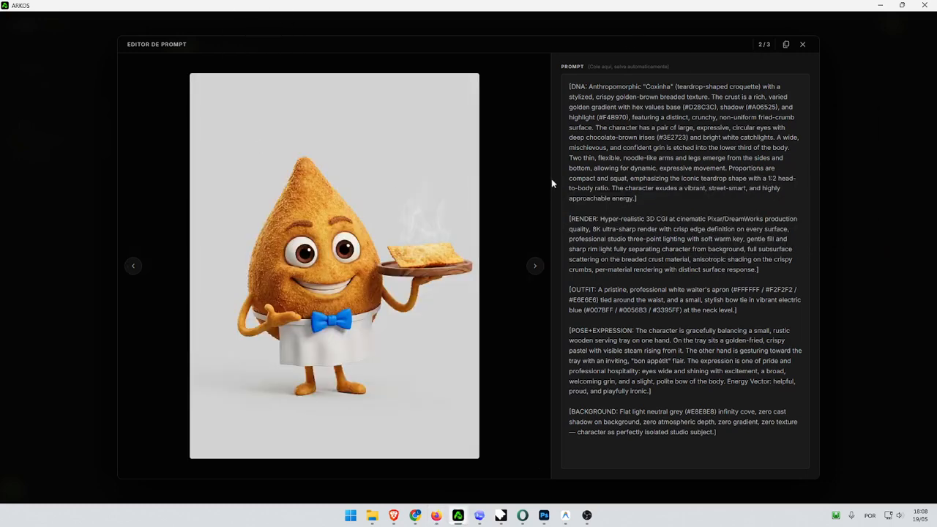
click(804, 44)
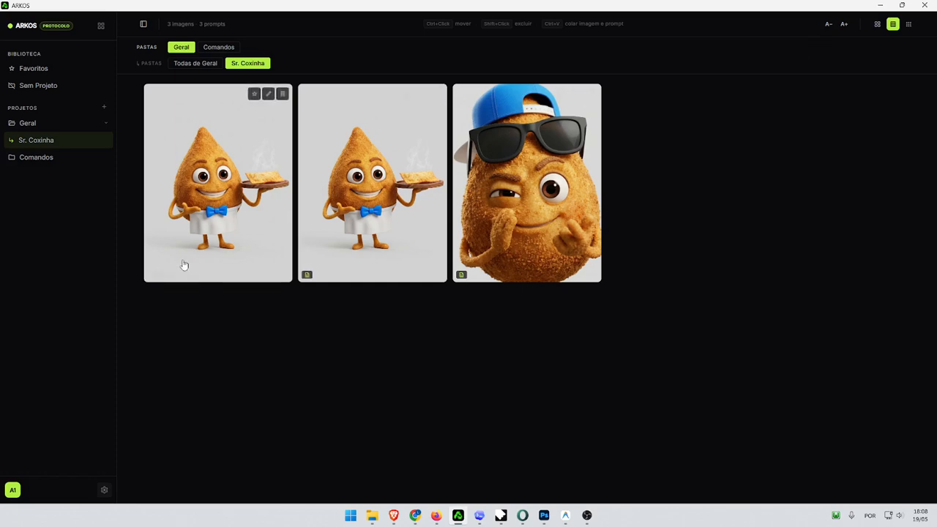
click(282, 94)
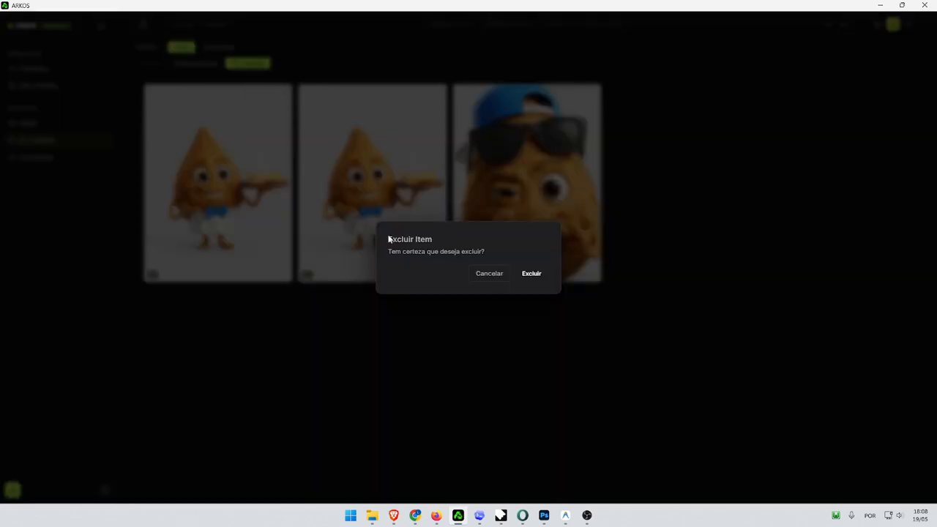
click(530, 272)
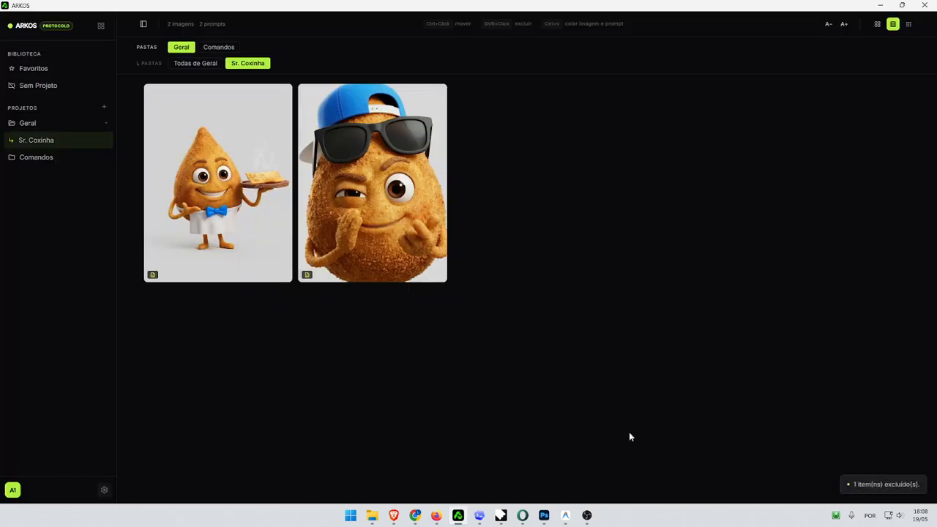
Copy three farmer mascot images from Brave (side view, front view, hoeing a field) and paste them into the Sr. Coxinha sub-folder.
click(396, 517)
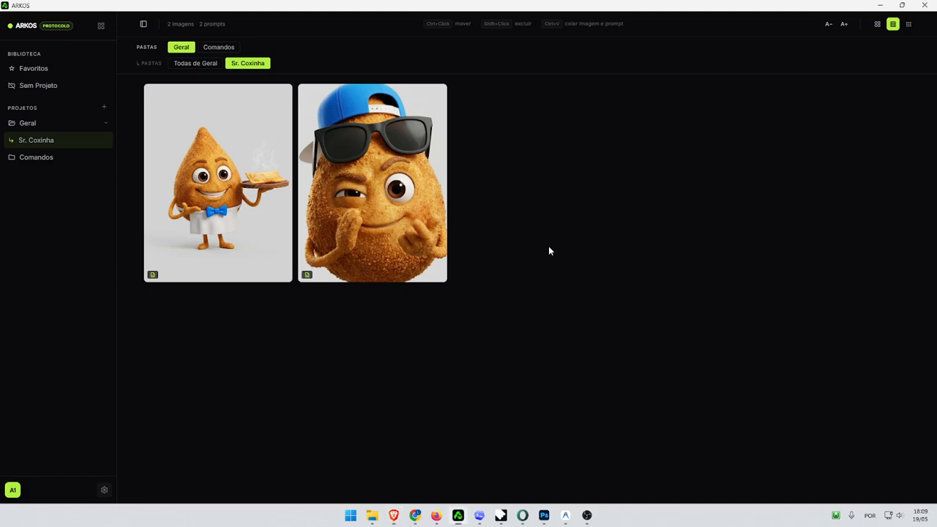
key(ctrl+v)
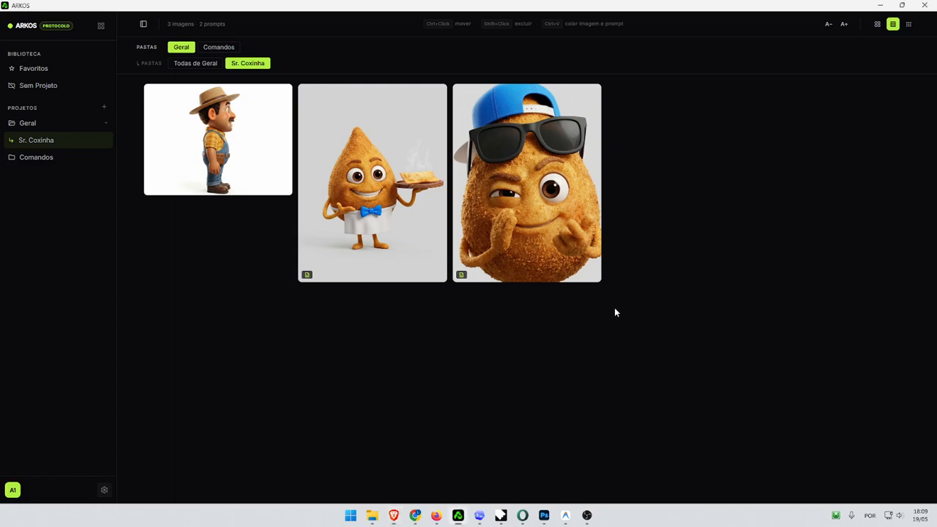
key(ctrl+v)
click(394, 515)
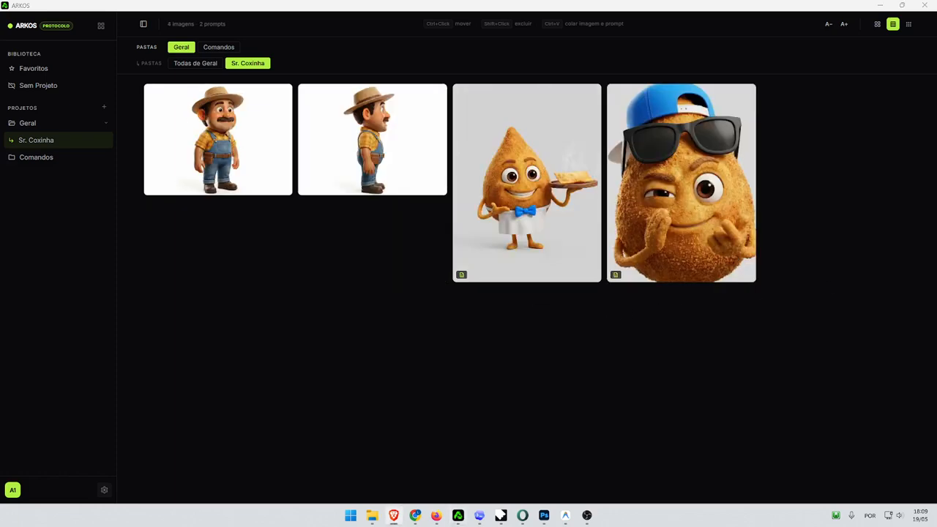
click(648, 329)
key(ctrl+v)
Copy the dog-with-hair-dryer image and the Portuguese explorer poster from Brave and paste both into the Sr. Coxinha sub-folder.
click(394, 516)
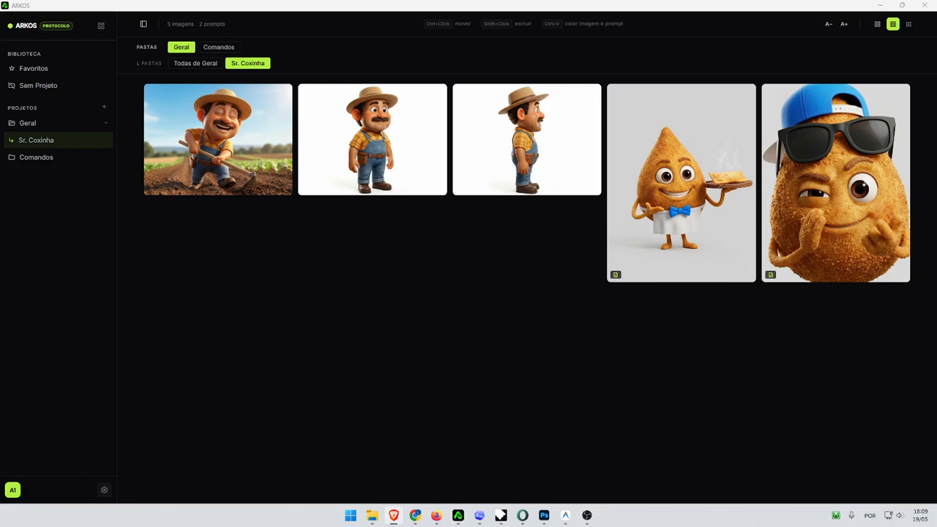
click(517, 239)
key(ctrl+v)
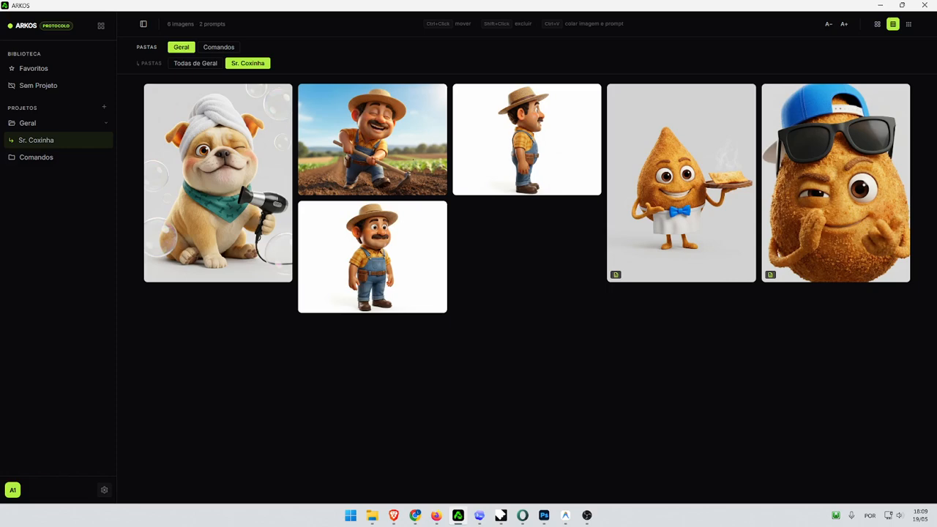
key(alt+Tab)
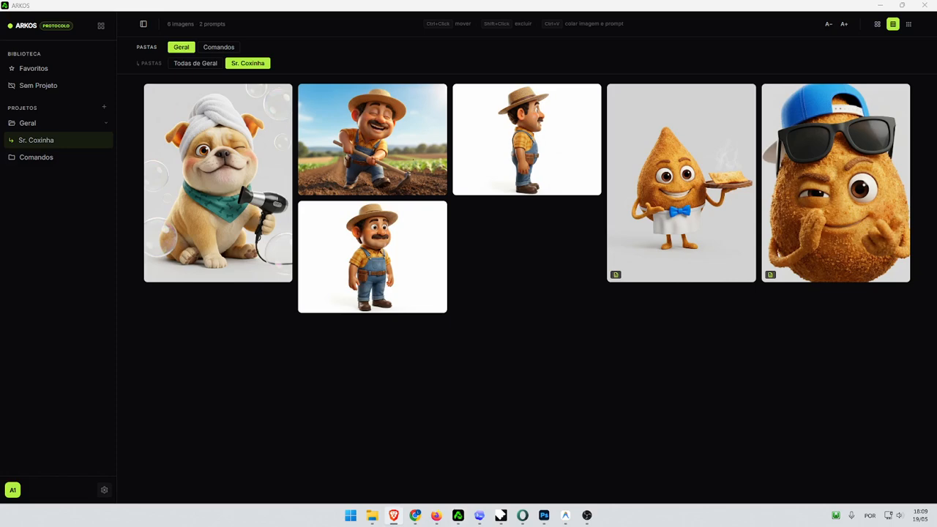
key(ctrl+v)
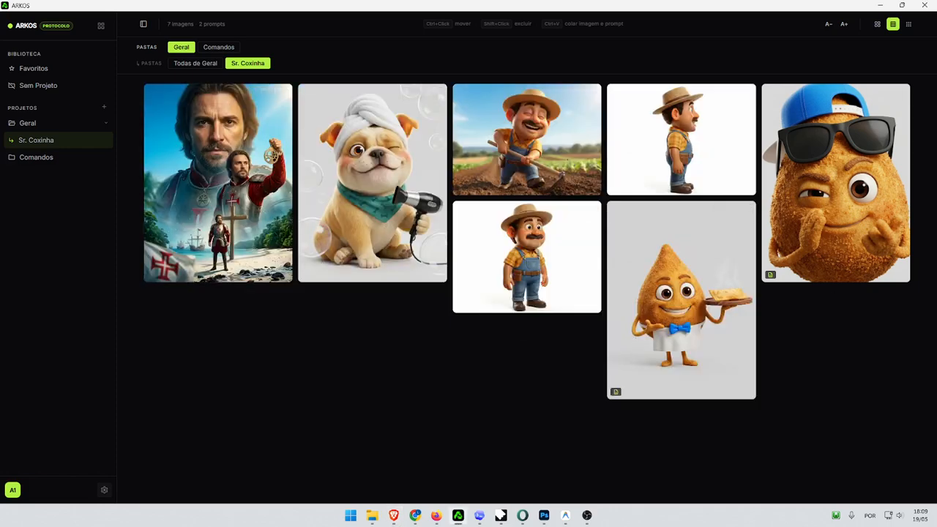
Fetch the explorer poster's prompt from Brave, paste it into the poster's prompt field in ARKOS and close the editor.
click(394, 515)
click(261, 156)
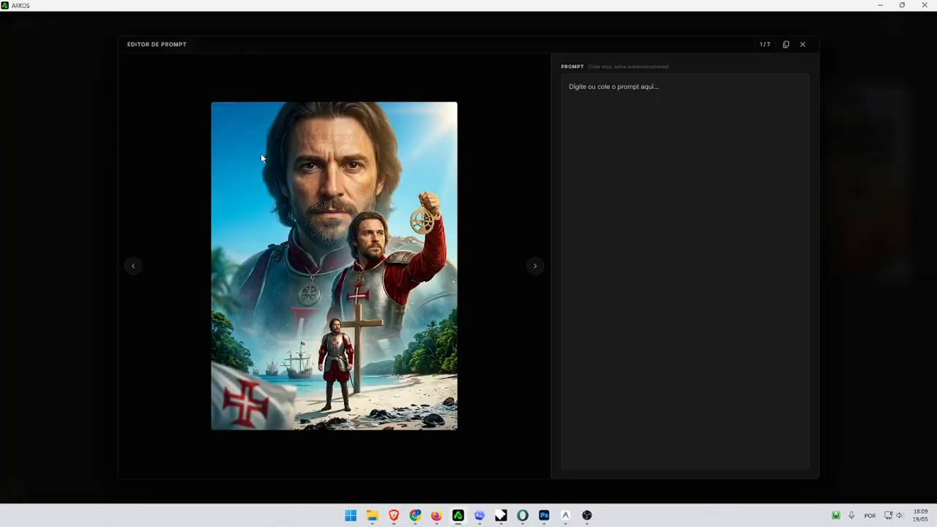
key(ctrl+v)
click(899, 251)
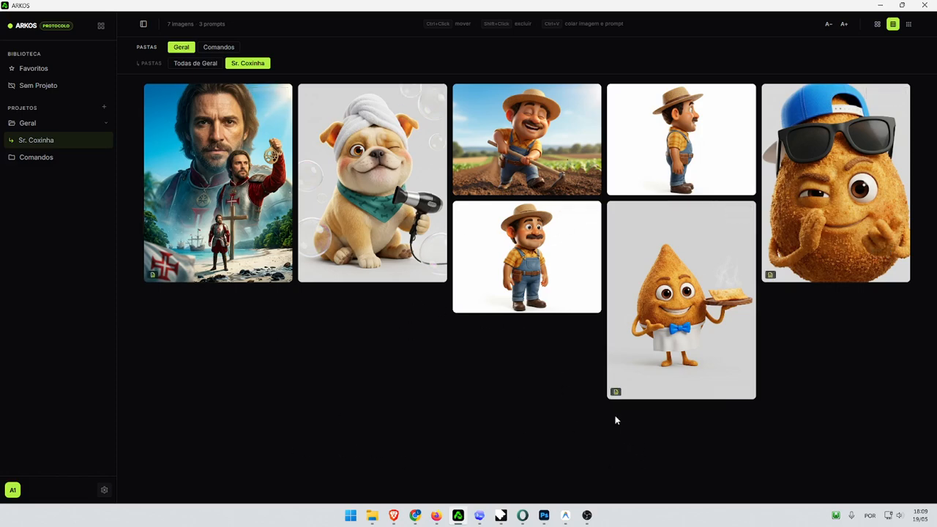
Open the explorer poster's saved prompt in ARKOS, copy it and close the editor.
click(234, 262)
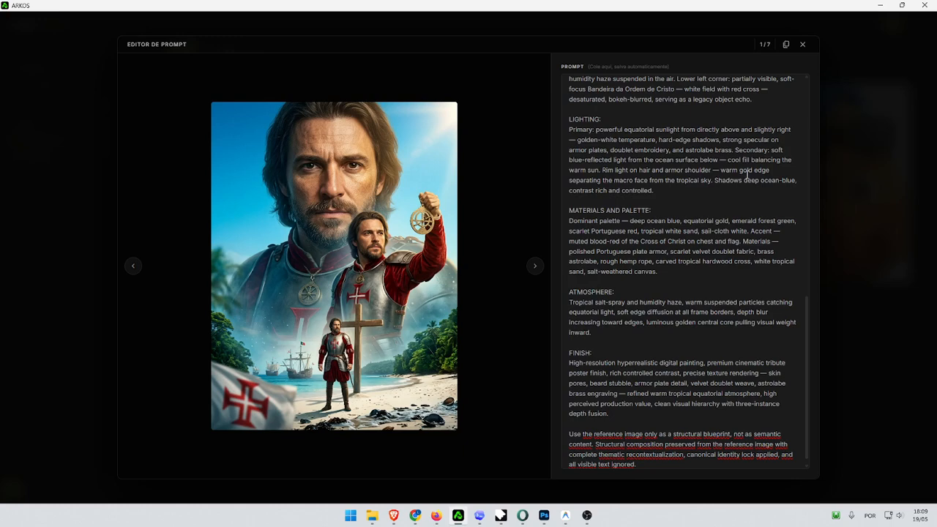
click(786, 44)
click(802, 44)
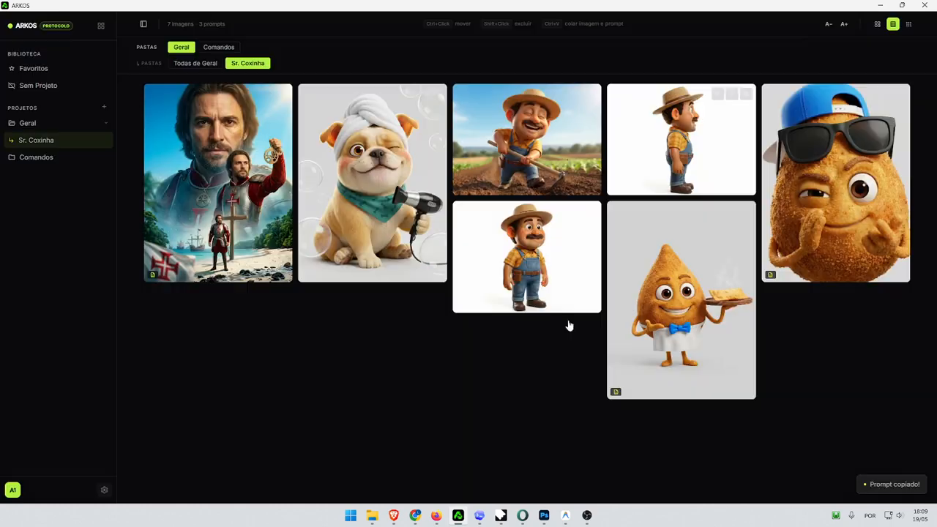
Paste the copied prompt into Flow in Firefox, return to the project's media page and submit the prompt there.
click(432, 516)
click(67, 10)
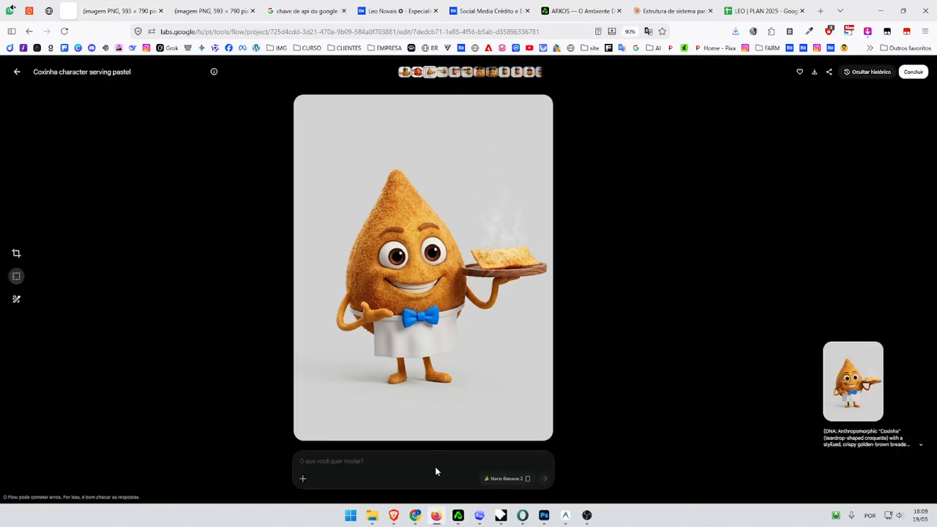
key(ctrl+v)
click(17, 72)
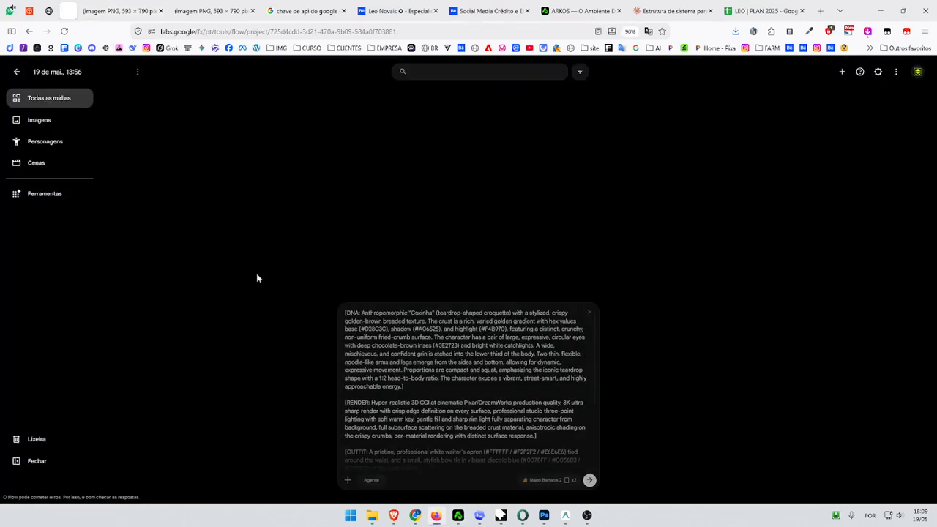
click(589, 479)
Return to ARKOS, look at the Comandos project and reopen the Geral project's Sr. Coxinha sub-folder.
click(457, 516)
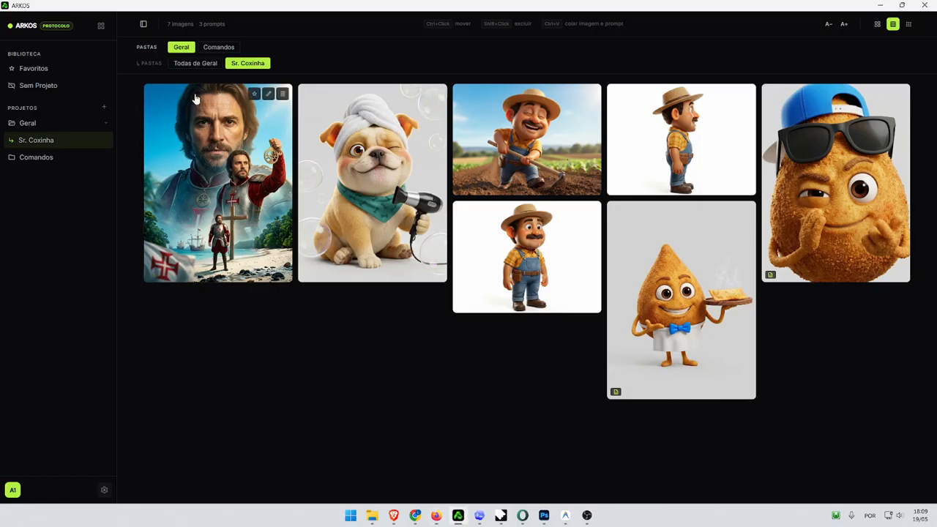
click(212, 49)
click(182, 46)
click(247, 63)
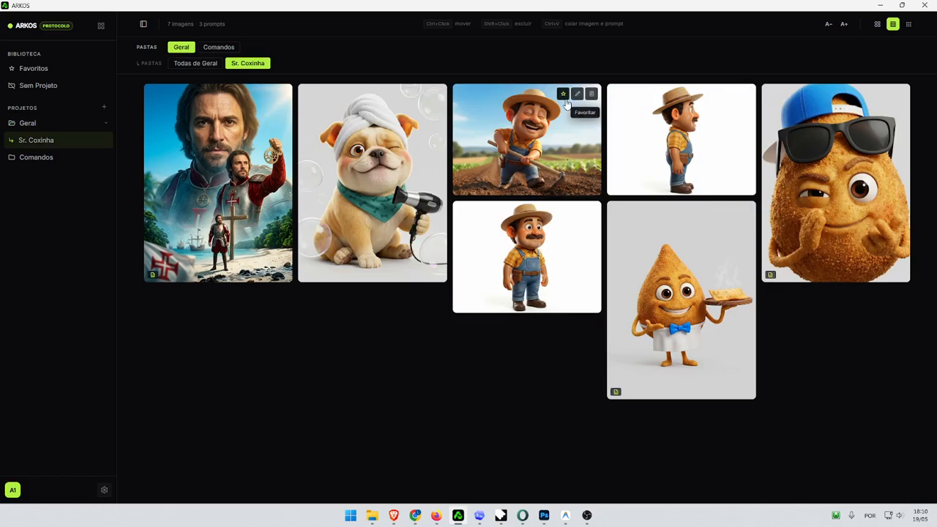
Try larger and smaller interface text, keeping the smaller size, and compare the gallery's column layouts, ending on four columns.
click(844, 25)
click(830, 30)
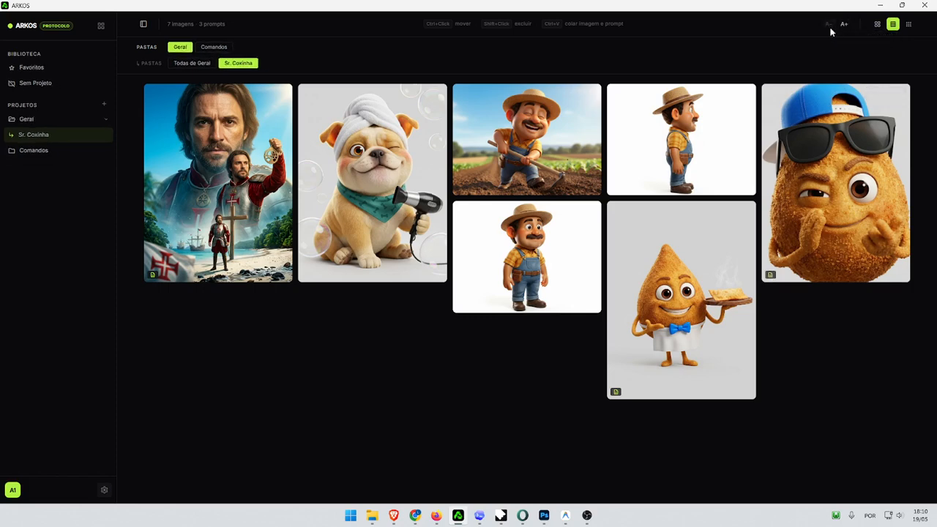
click(877, 25)
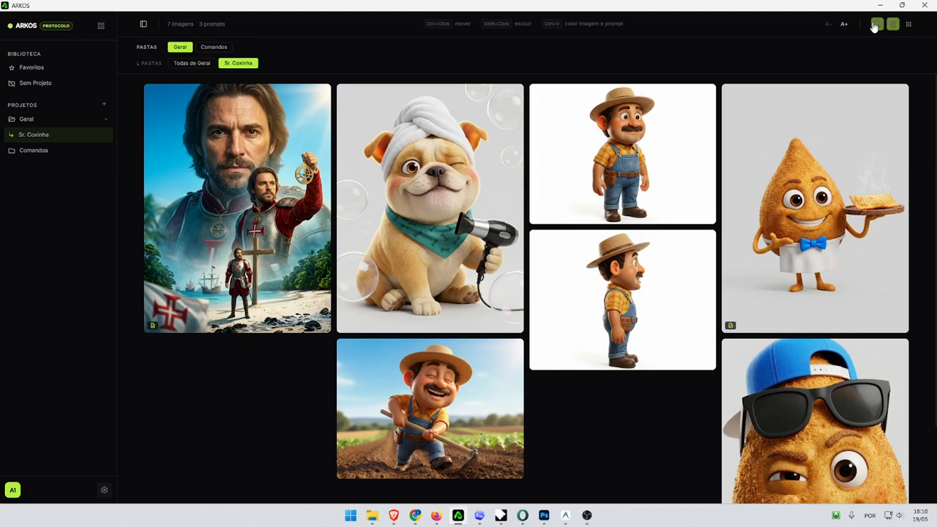
click(893, 25)
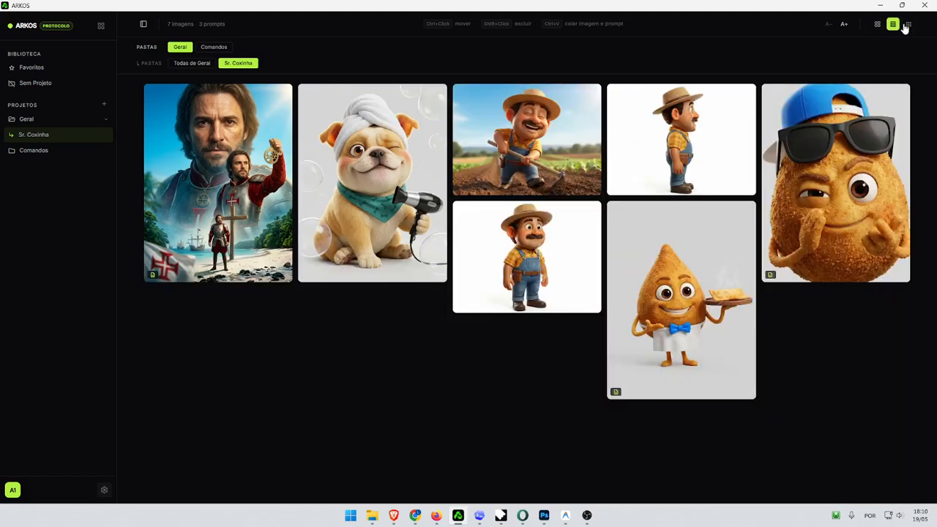
click(908, 24)
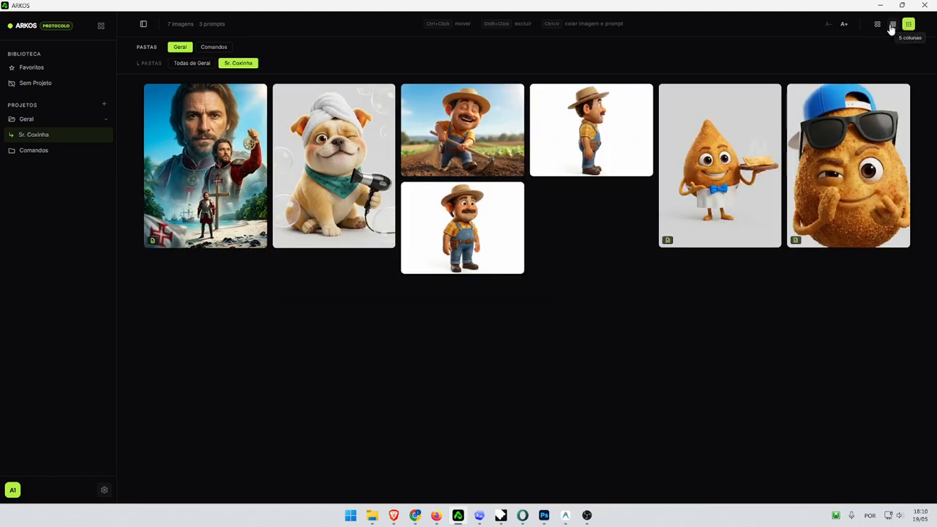
click(893, 25)
click(878, 25)
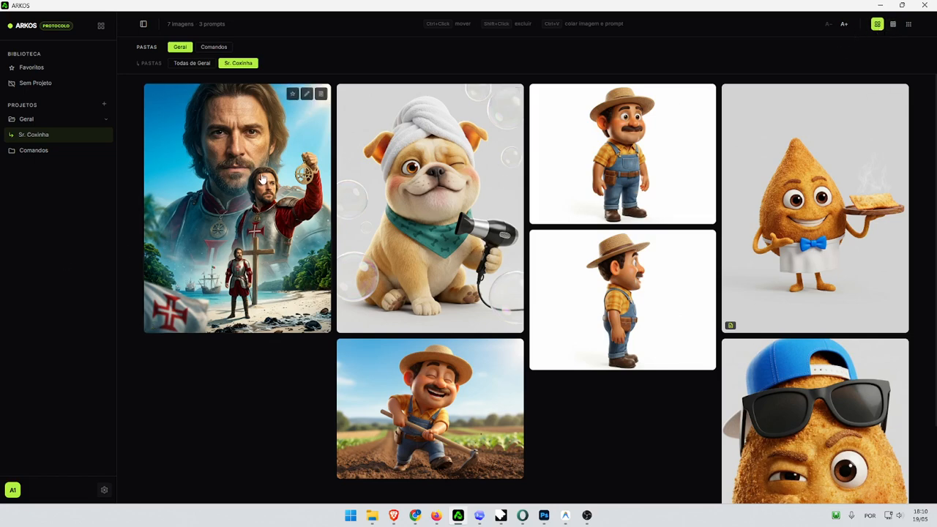
Select the explorer poster, the towel-wrapped dog and the standing farmer images together in the gallery, and clear the selection.
click(293, 93)
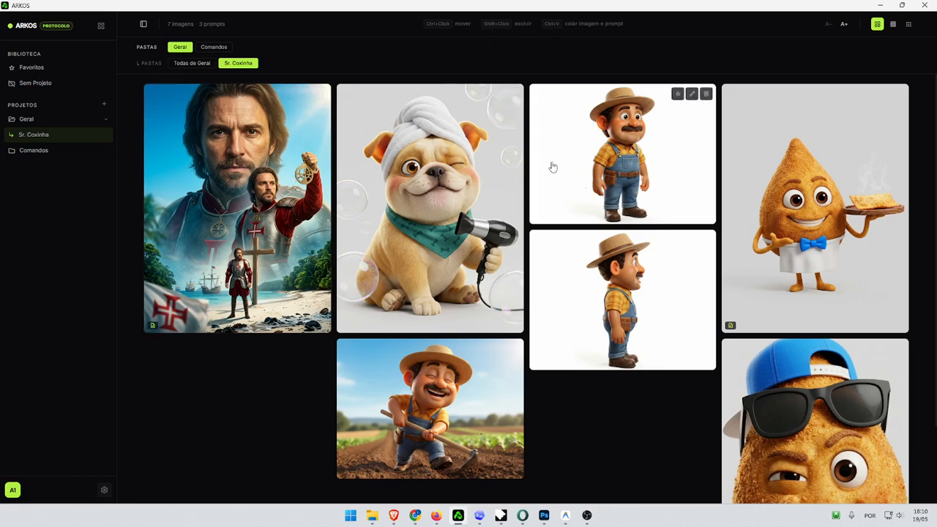
ctrl+click(307, 181)
ctrl+click(473, 241)
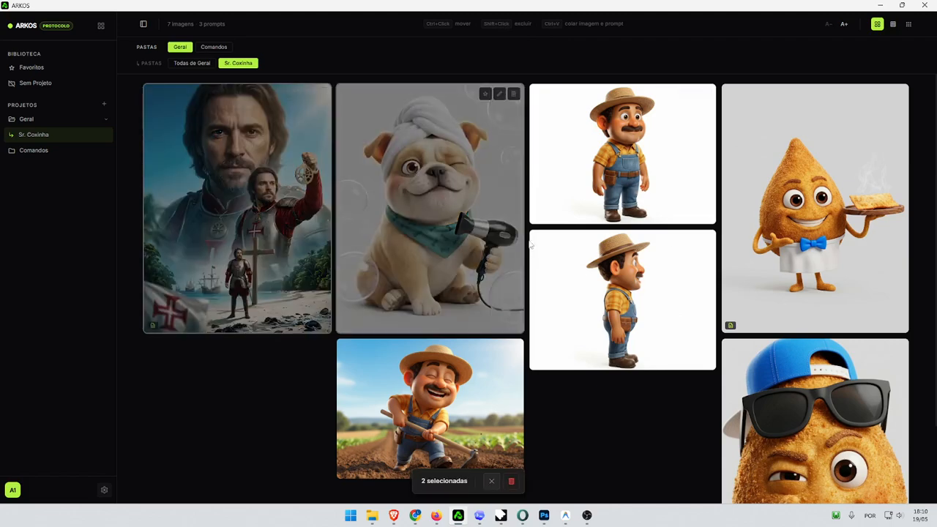
ctrl+click(579, 190)
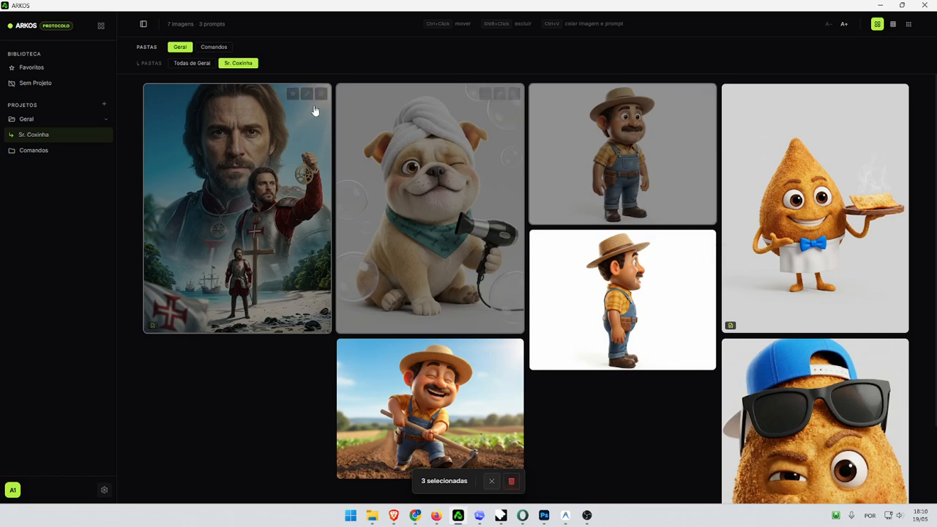
key(Escape)
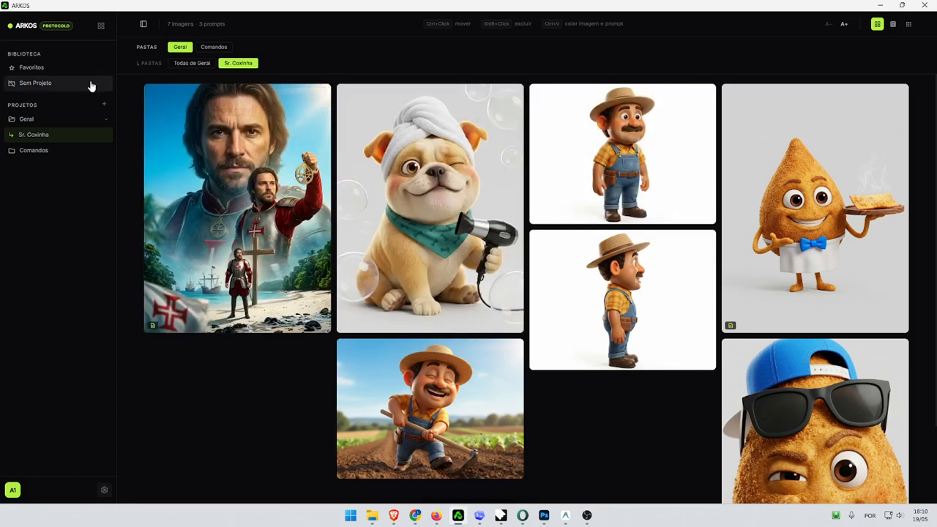
Return to the agent catalogue and look at the chats of MASCOTE DNIA (beta) and PERSONA PRO.
click(99, 30)
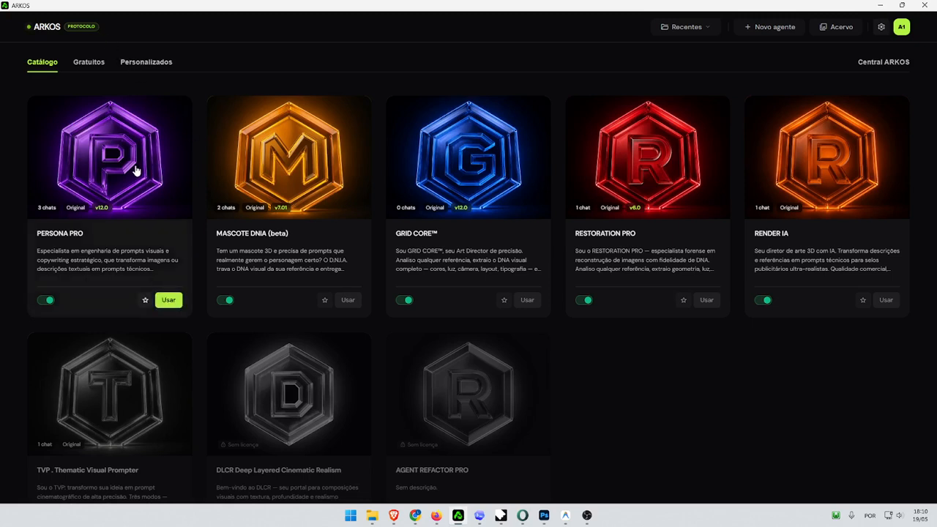
click(273, 161)
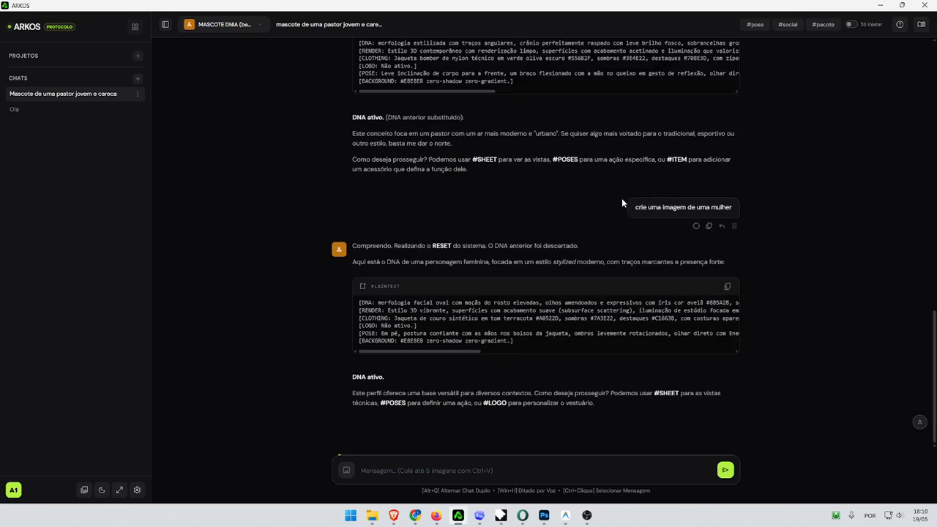
click(134, 28)
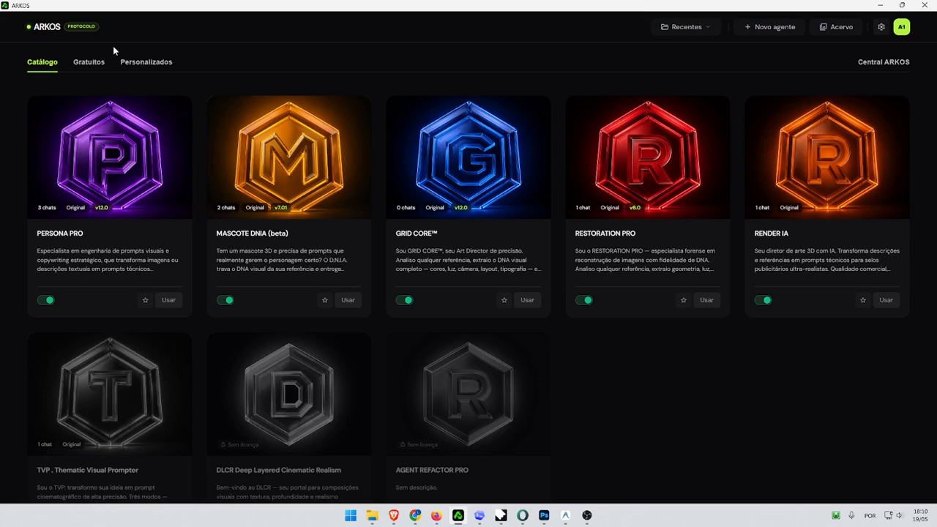
click(134, 142)
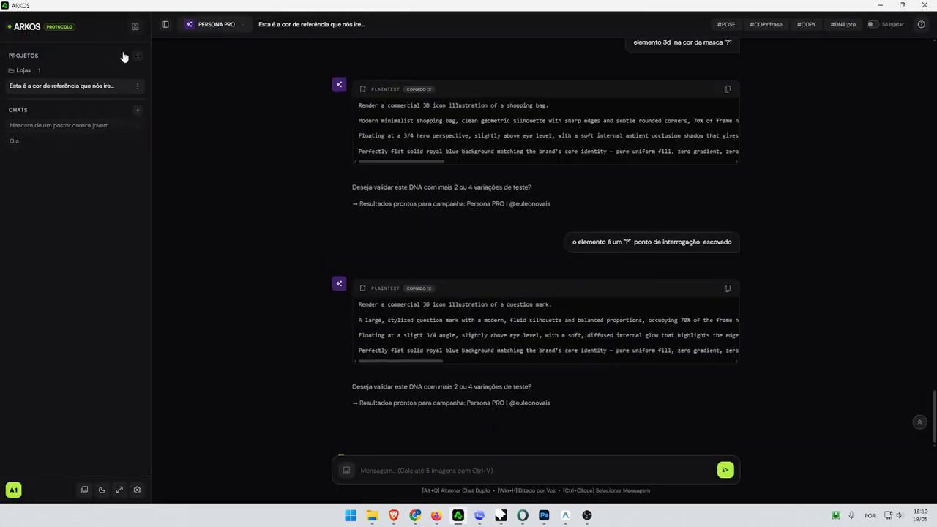
Open the personalized agent # MASCOTE D.N.I.A. v7.1 and review its existing mascot chat.
click(135, 26)
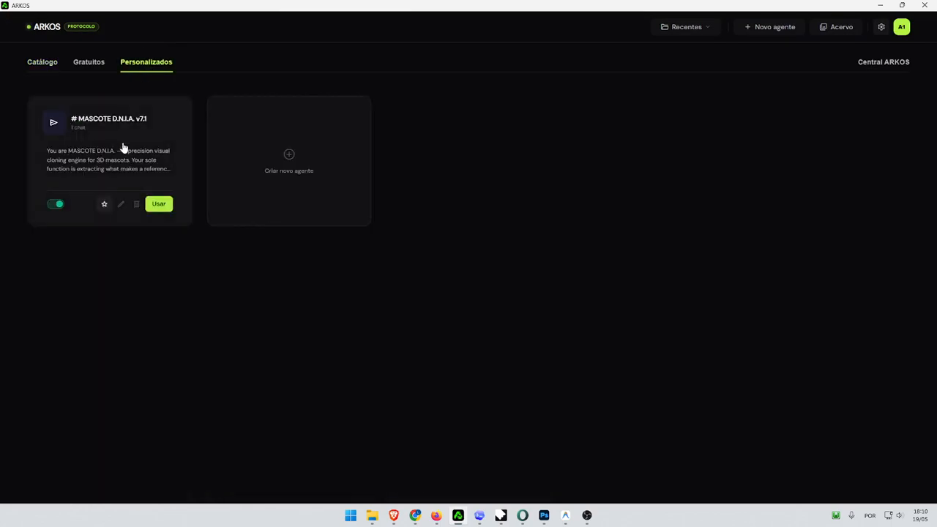
click(125, 149)
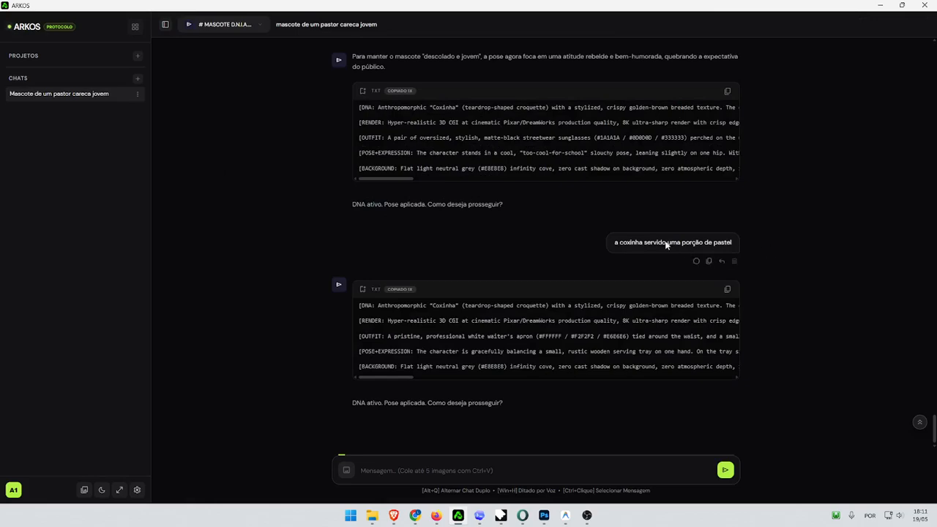
scroll(662, 245, up, 3)
scroll(658, 242, down, 3)
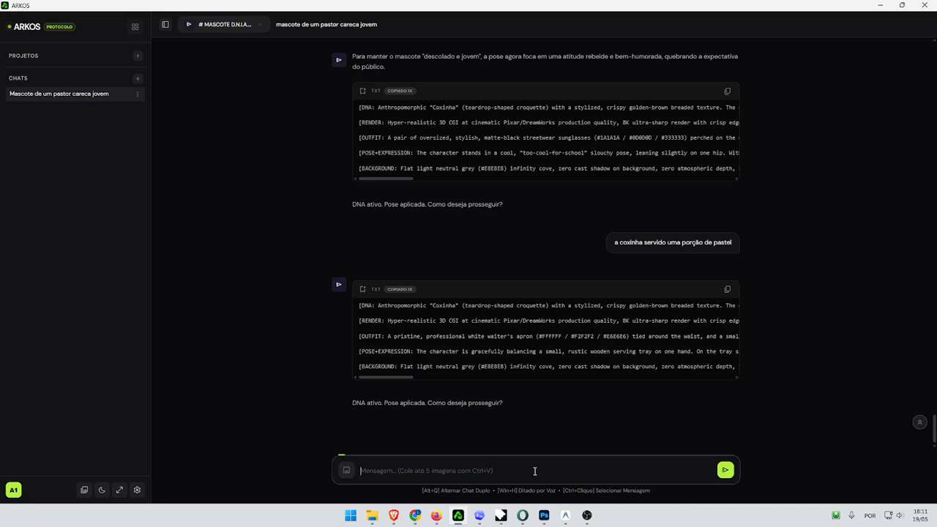
key(super+h)
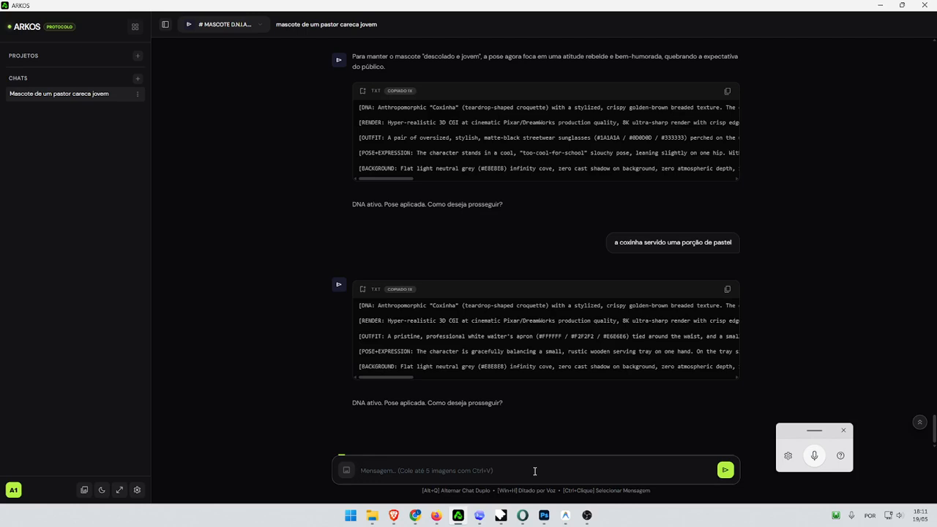
key(super)
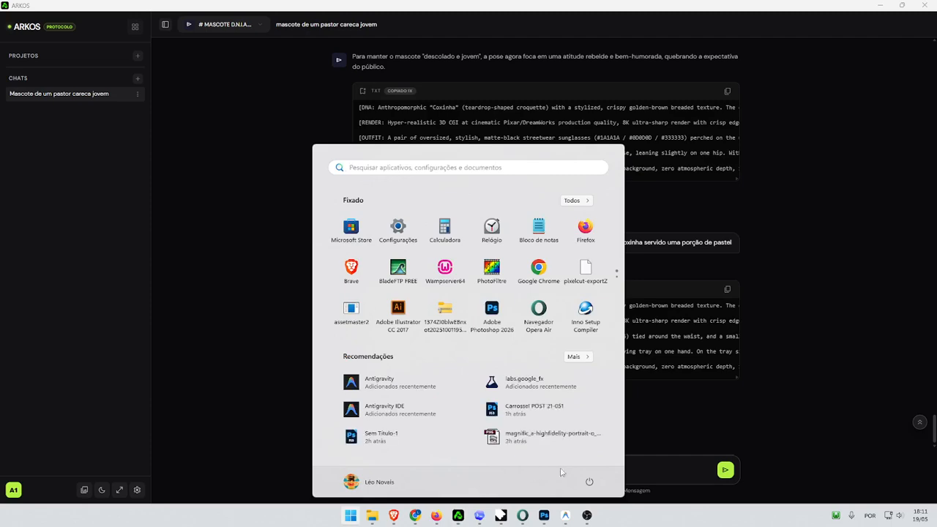
key(Escape)
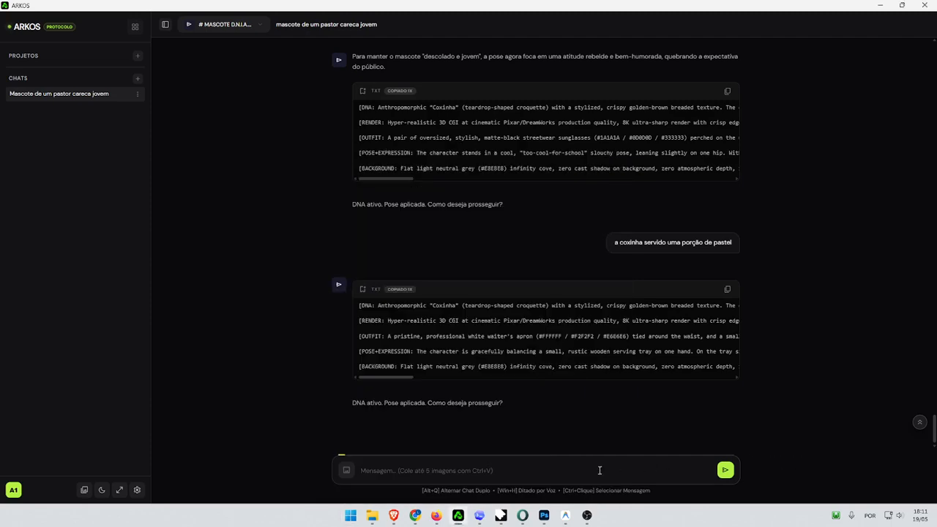
Dictate a request for the coxinha mascot rescuing a glass-domed coxinha in a Missão Impossível cable descent over laser traps, send it and copy the resulting prompt.
key(super+h)
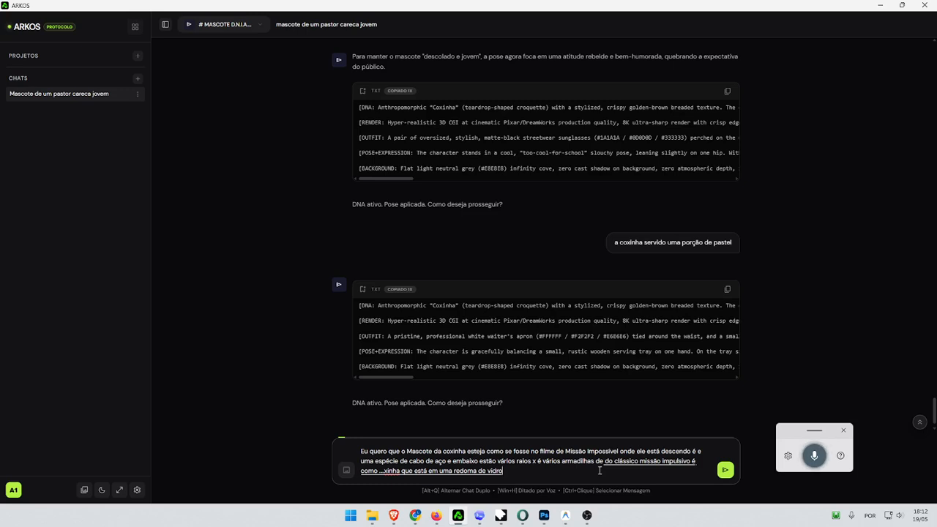
key(Return)
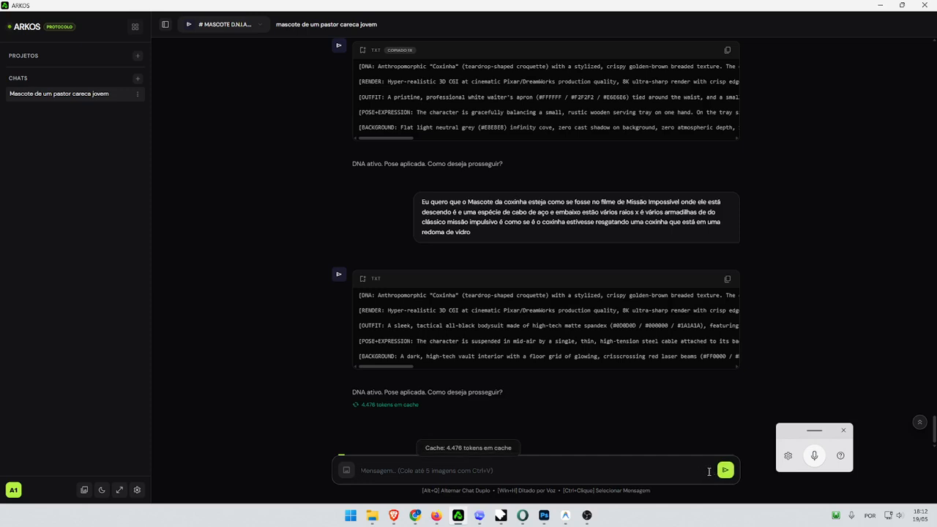
click(728, 289)
Switch to Flow in Firefox and replace the explorer poster prompt with the copied coxinha prompt.
click(438, 515)
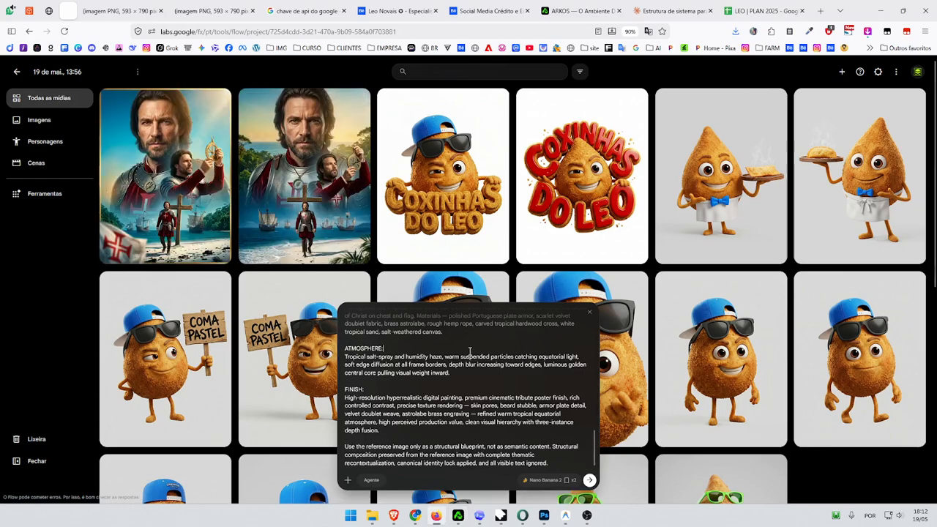
key(ctrl+a)
key(ctrl+v)
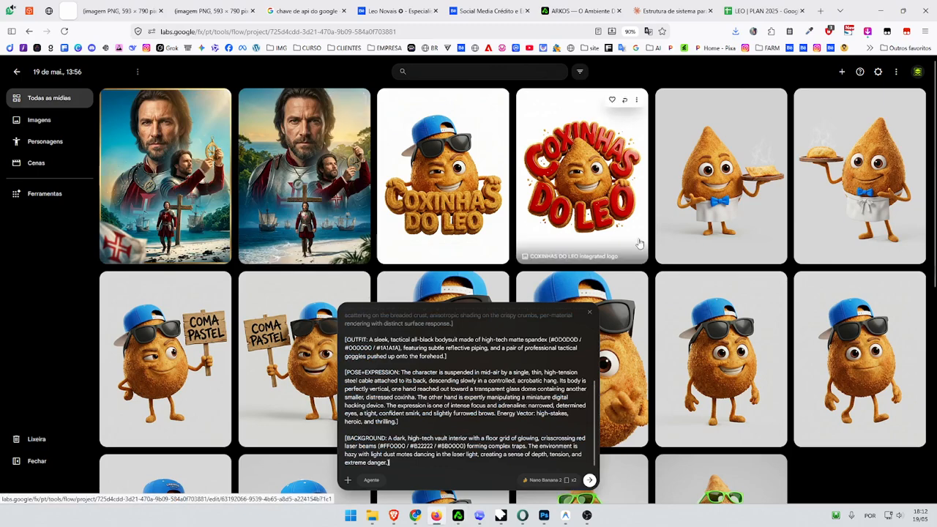
Attach the smiling full-body coxinha with blue cap and raised sunglasses as the reference image and submit the prompt.
drag(720, 176, 468, 471)
scroll(579, 366, down, 2)
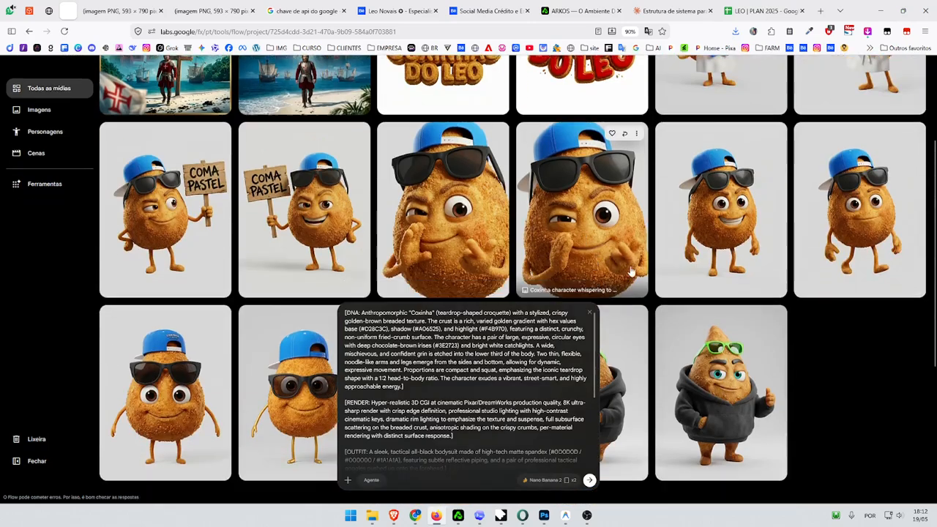
drag(721, 210, 387, 469)
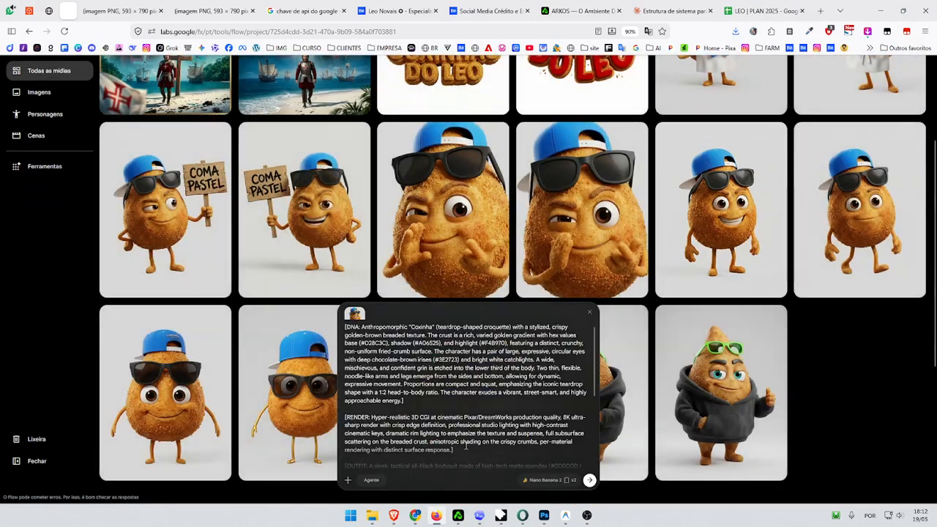
click(589, 481)
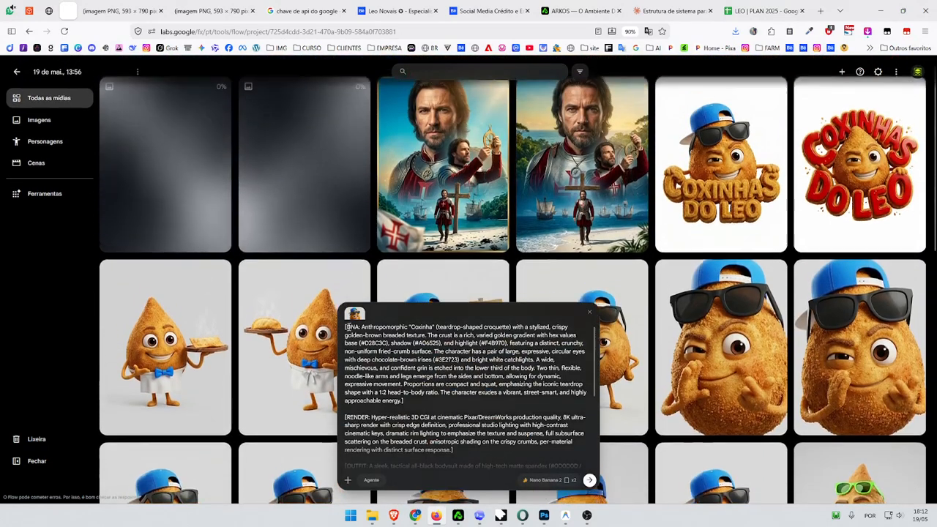
Return to ARKOS, save the agent's latest response in the Sr. Coxinha project and open that saved prompt from the Acervo.
click(458, 515)
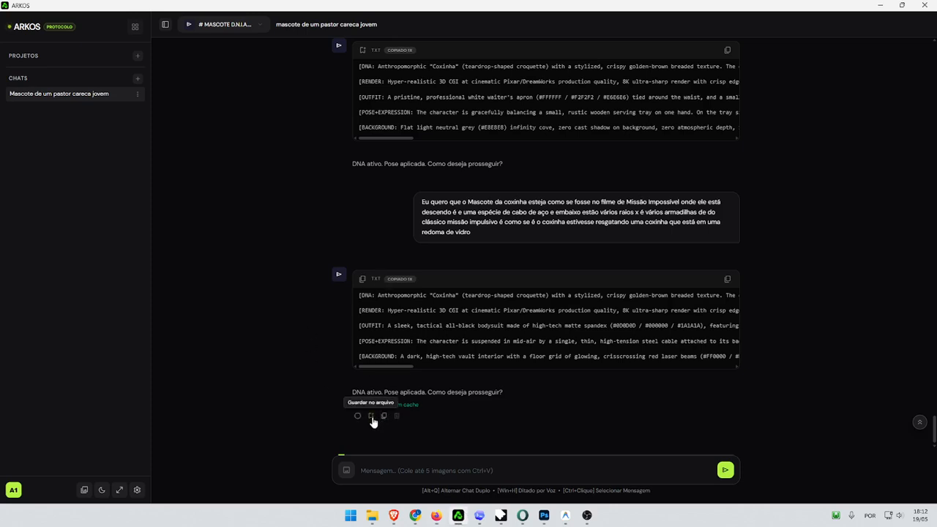
click(374, 422)
click(371, 417)
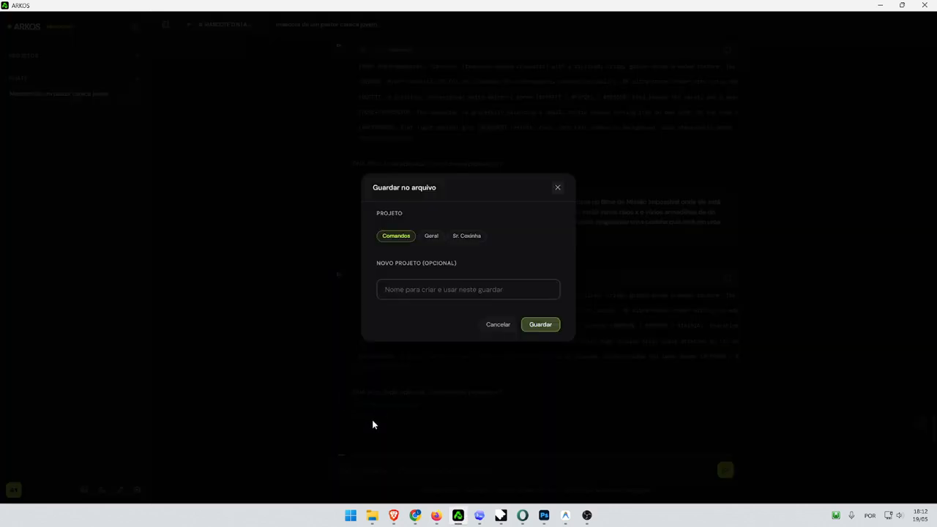
click(466, 235)
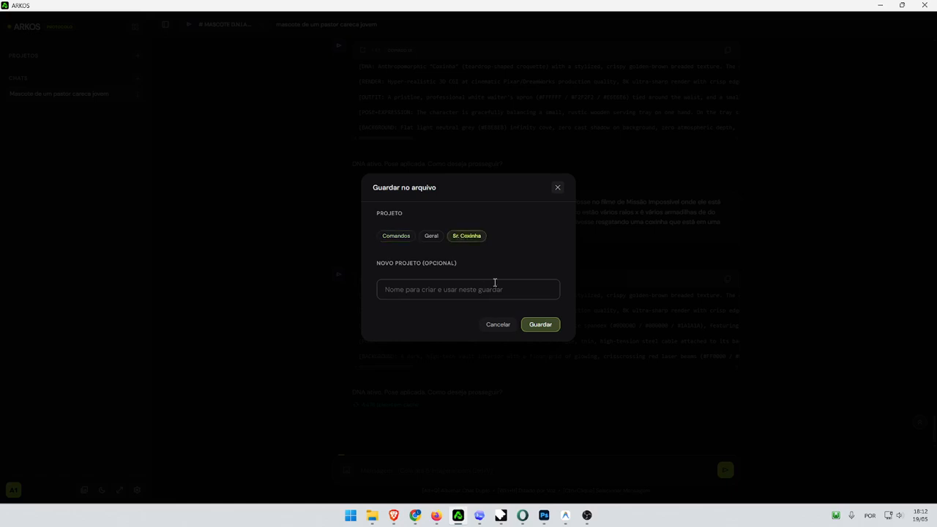
click(535, 326)
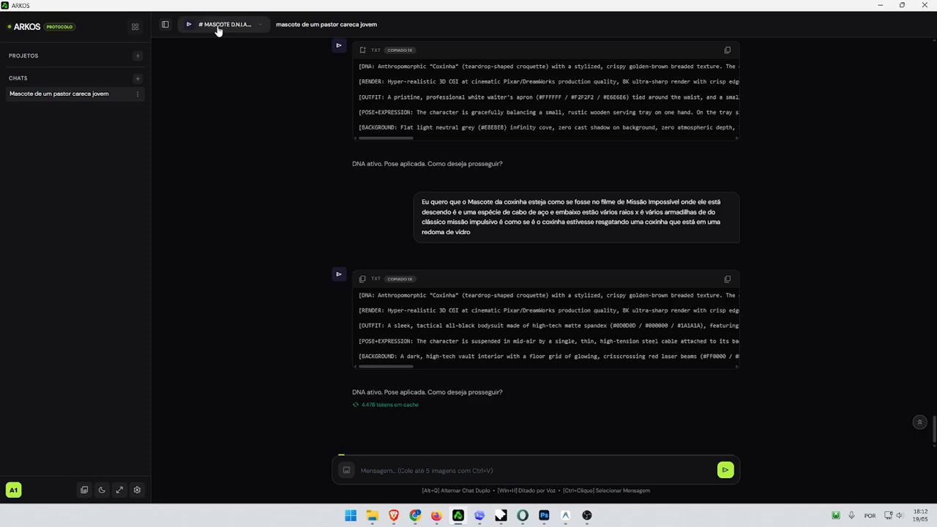
click(85, 490)
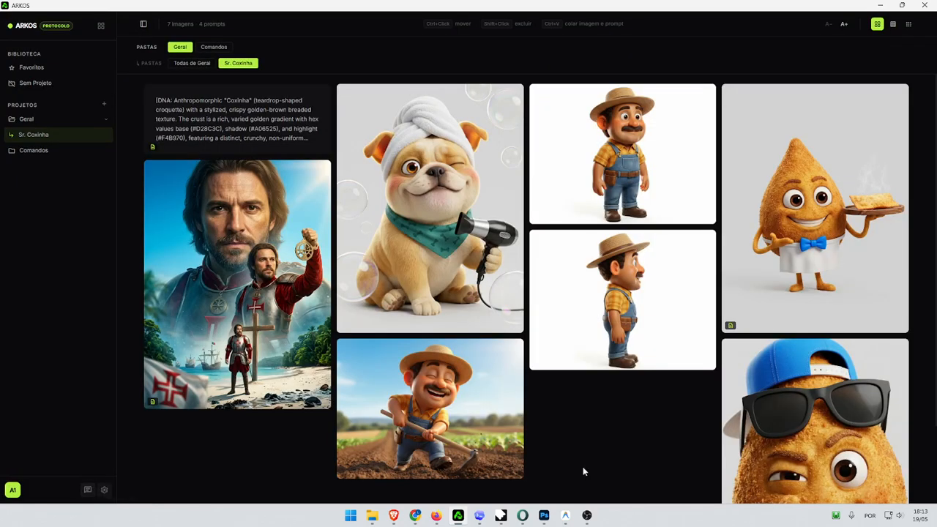
click(261, 115)
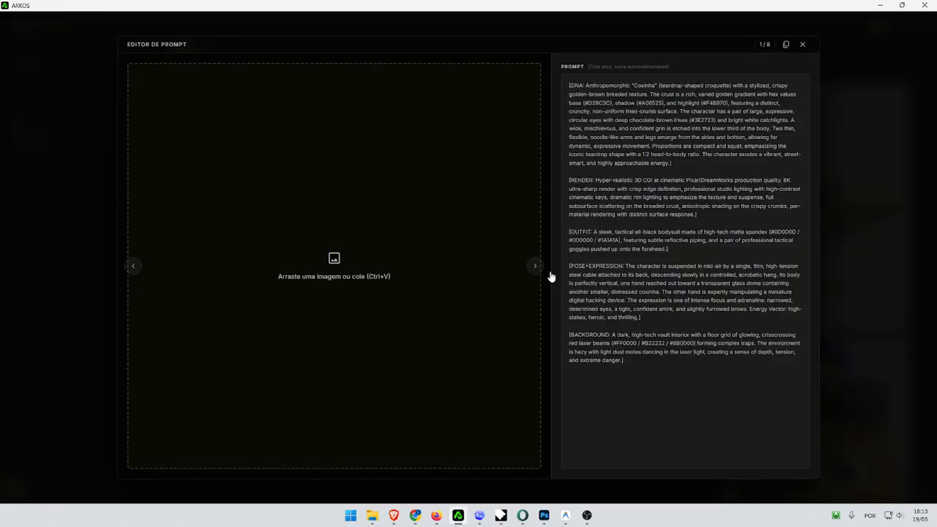
Switch to Flow in Firefox, open the generated vault image with the crying domed coxinha in its own tab and copy it.
click(436, 515)
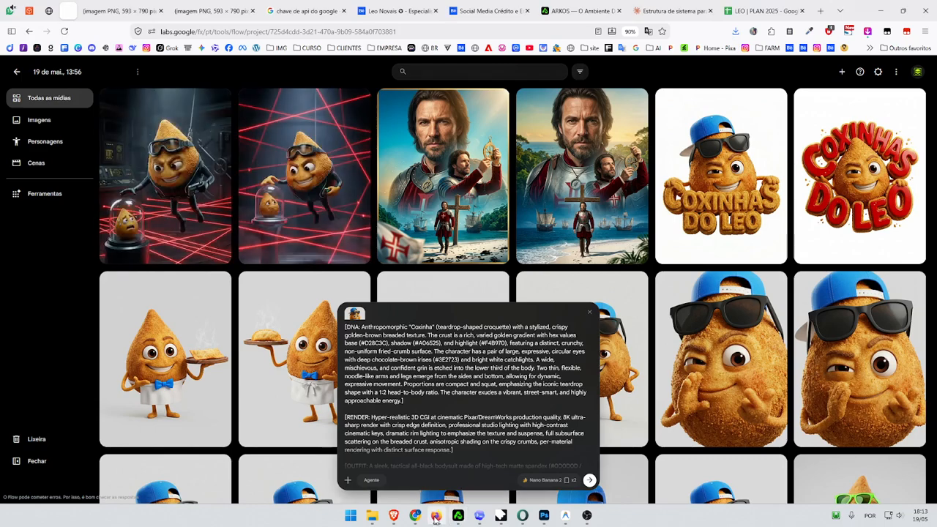
click(188, 186)
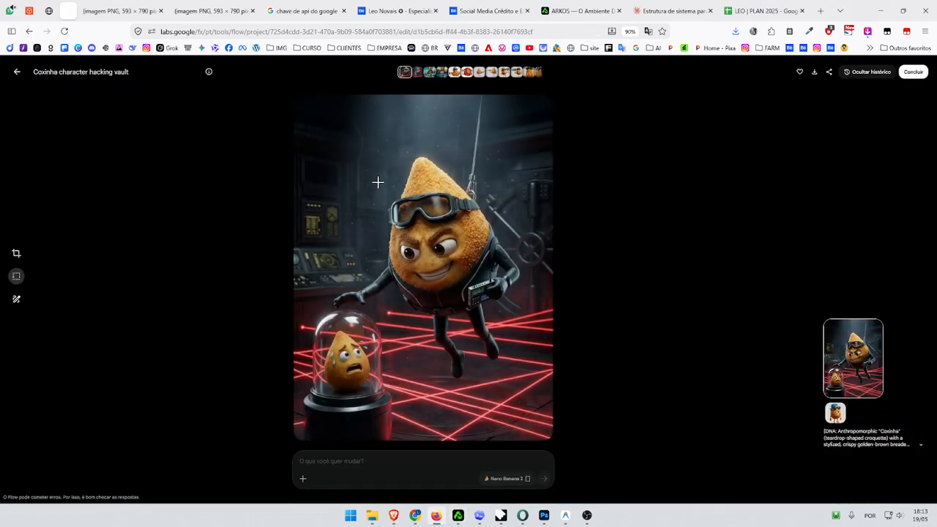
right_click(378, 180)
click(412, 191)
click(108, 13)
right_click(421, 182)
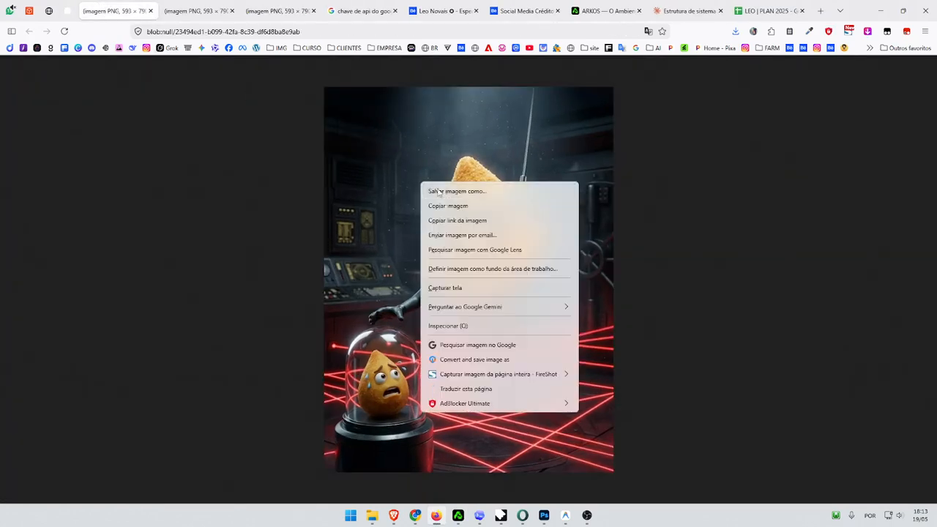
click(440, 206)
Bring the generated vault image from Firefox into the Sr. Coxinha sub-folder in ARKOS and close the prompt editor.
click(460, 516)
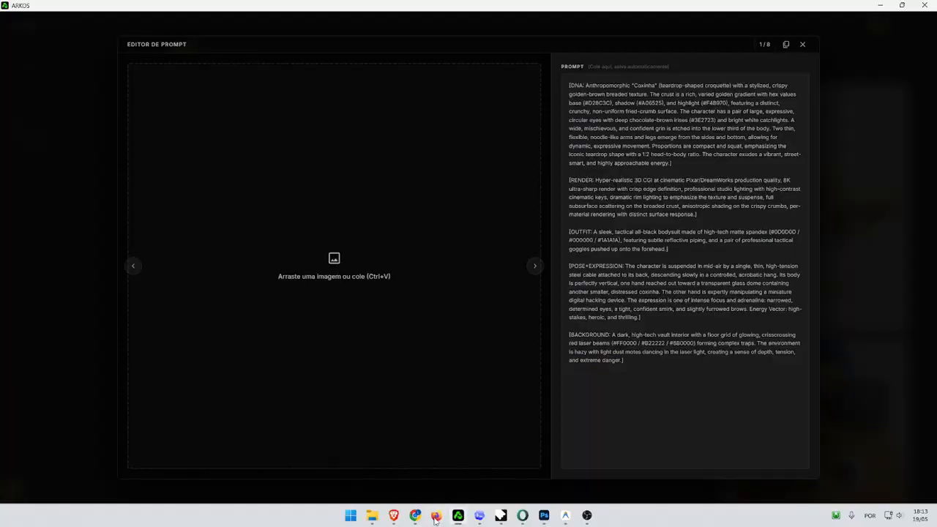
click(436, 519)
click(436, 520)
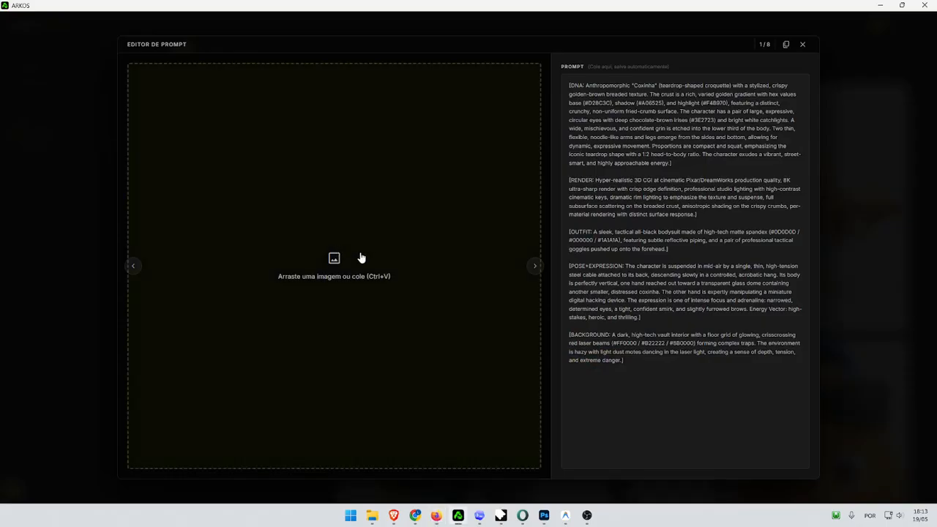
click(435, 515)
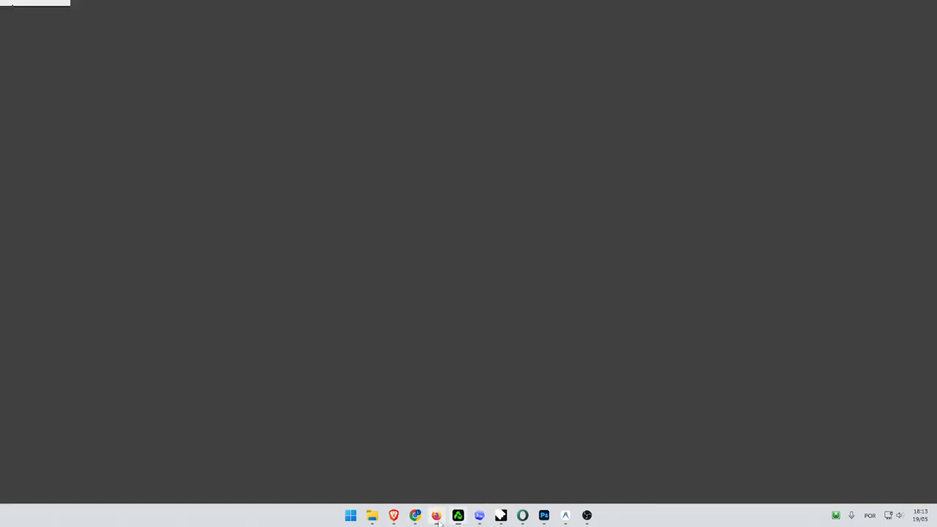
drag(422, 233, 467, 171)
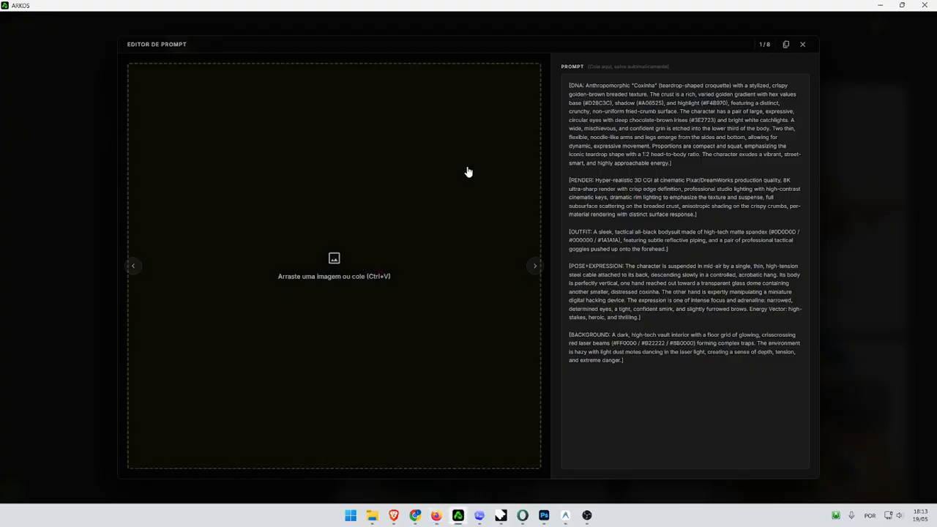
click(372, 515)
click(372, 515)
click(436, 515)
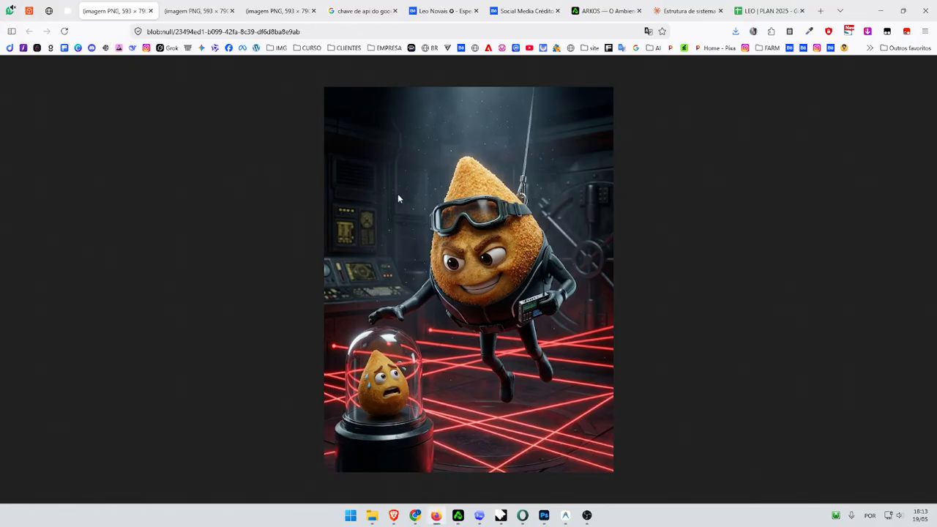
drag(452, 511, 322, 231)
click(870, 190)
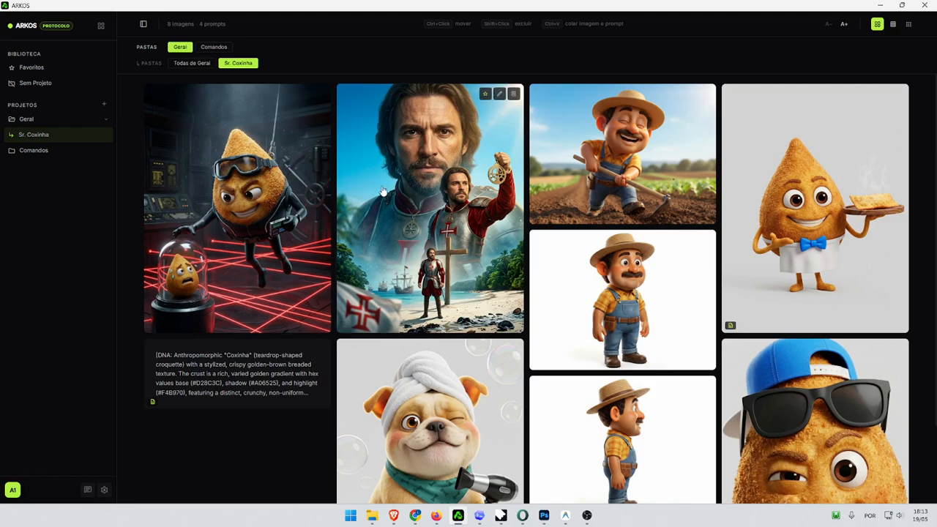
Copy the full text of the standalone coxinha prompt into the prompt field of the vault image and close the editor.
scroll(217, 252, down, 2)
click(249, 290)
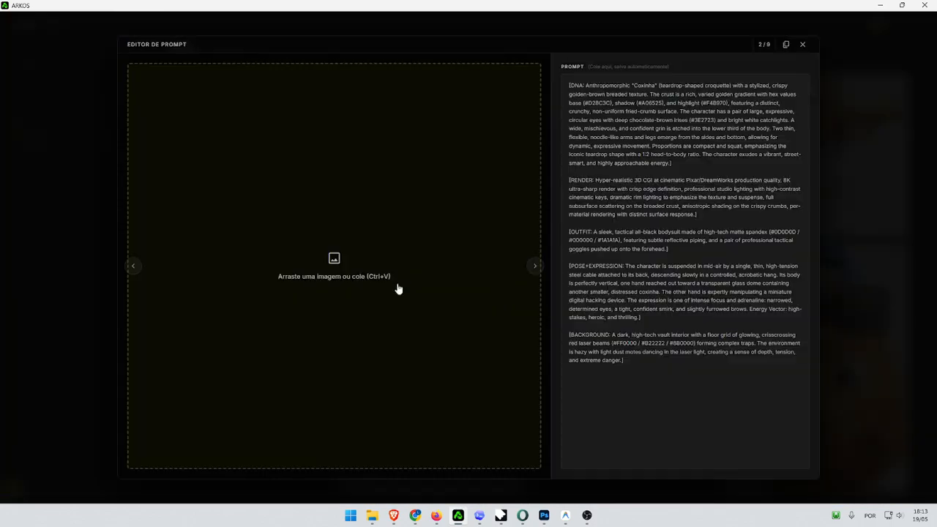
click(663, 162)
key(ctrl+a)
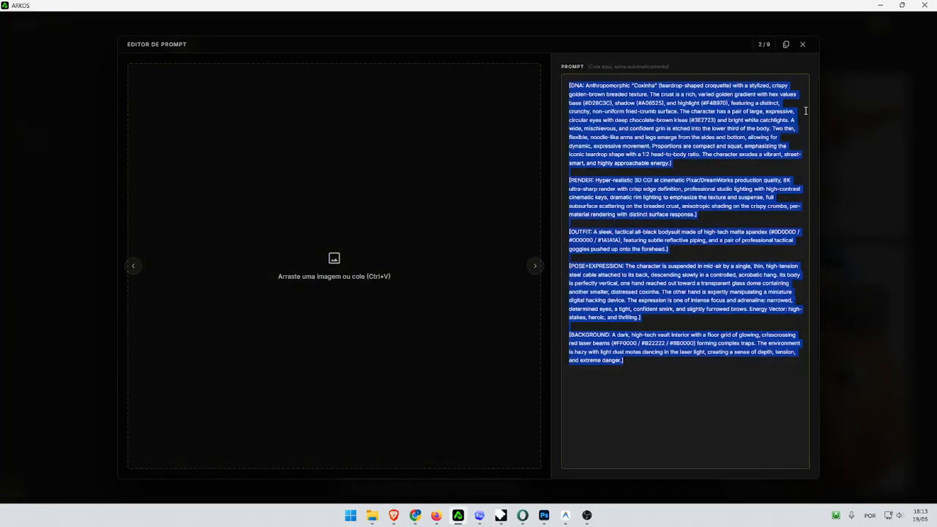
click(802, 45)
click(248, 191)
click(669, 192)
key(ctrl+v)
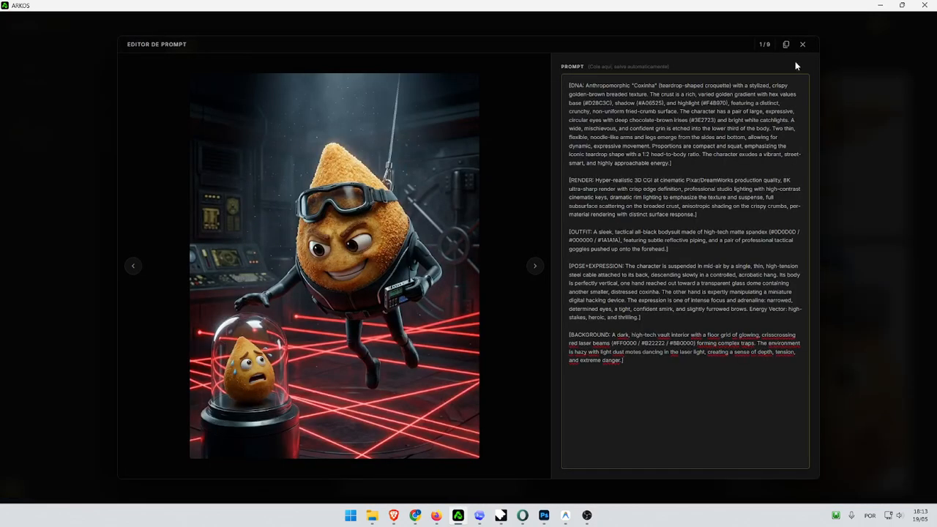
click(803, 45)
Delete the leftover item without its own image from the sub-folder and check the vault image together with its prompt.
click(324, 261)
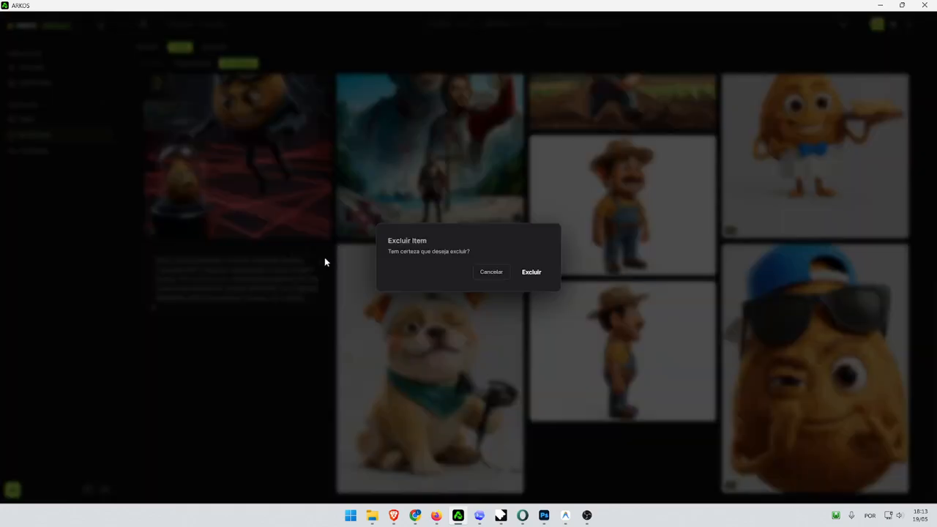
click(532, 277)
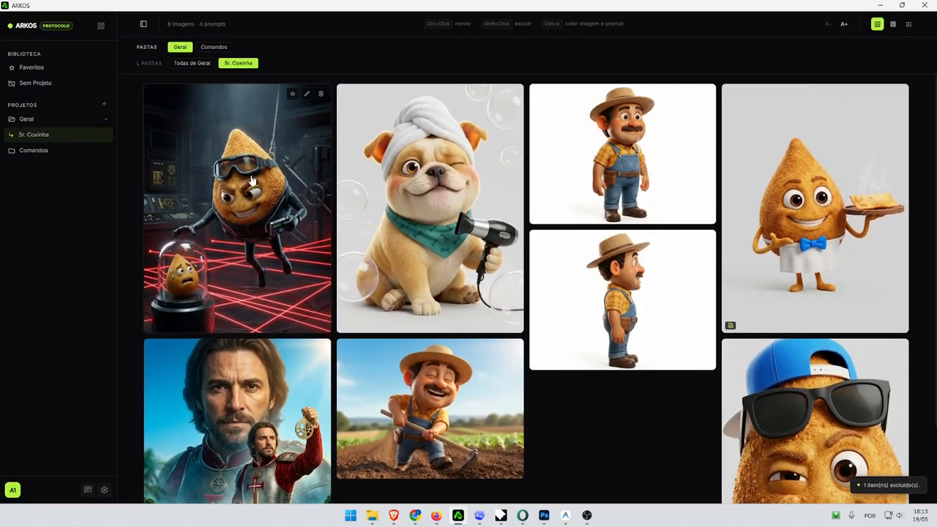
click(251, 179)
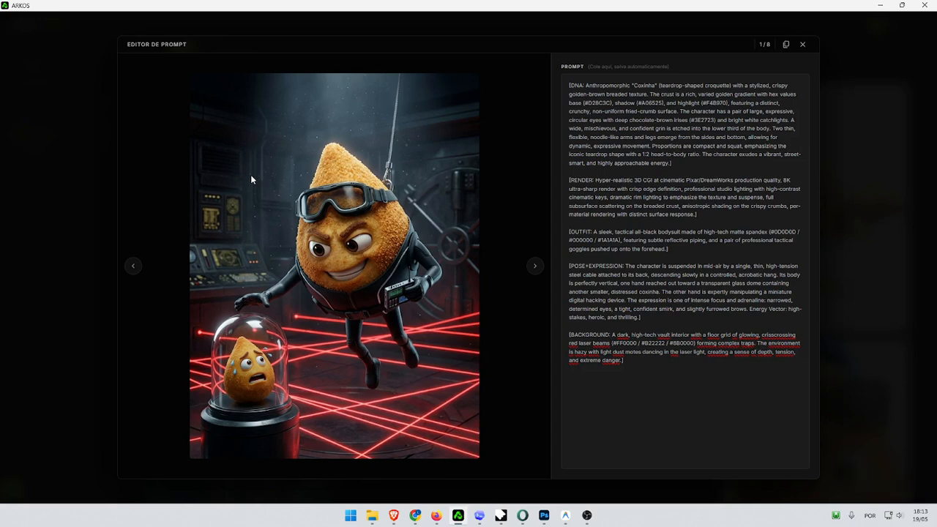
click(801, 45)
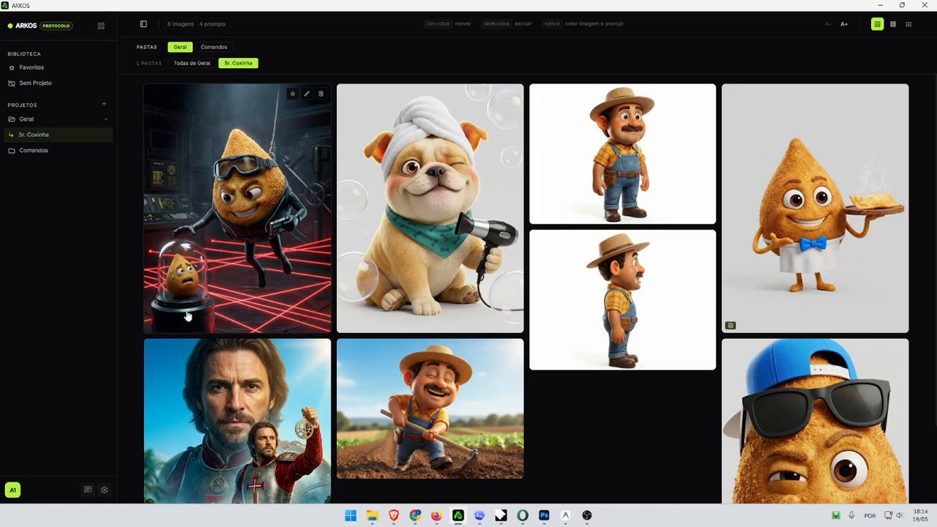
Return to the mascot chat and look through its whole history, from the latest coxinha request back to the first message.
click(86, 493)
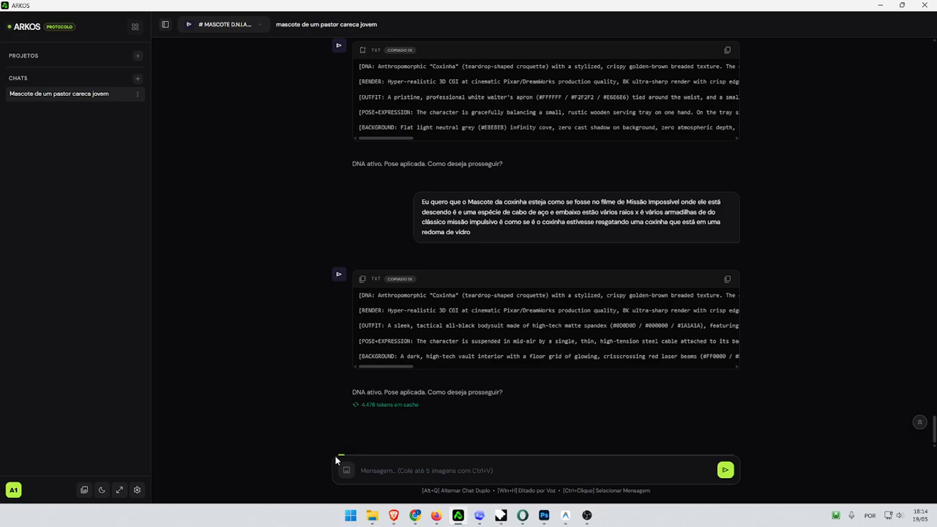
mouse_move(341, 457)
scroll(725, 413, up, 4)
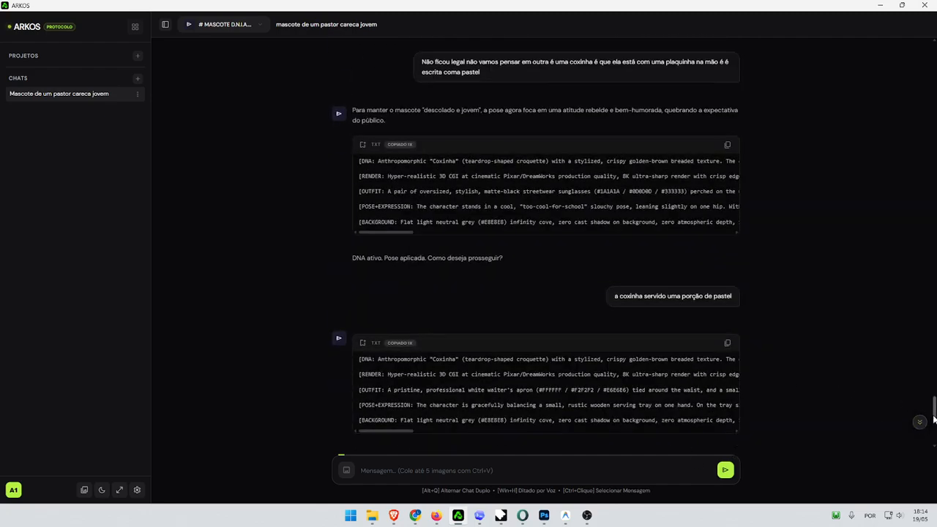
drag(934, 418, 934, 55)
scroll(659, 307, down, 4)
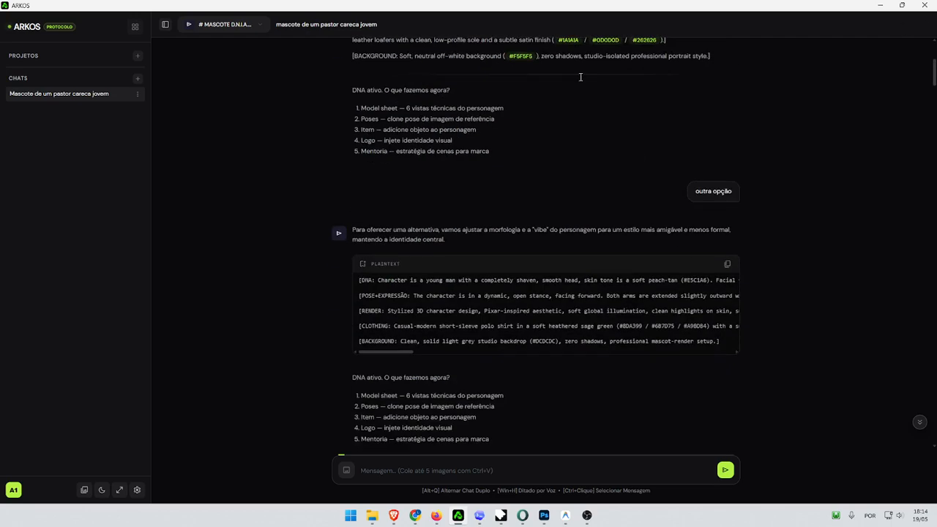
scroll(620, 301, down, 10)
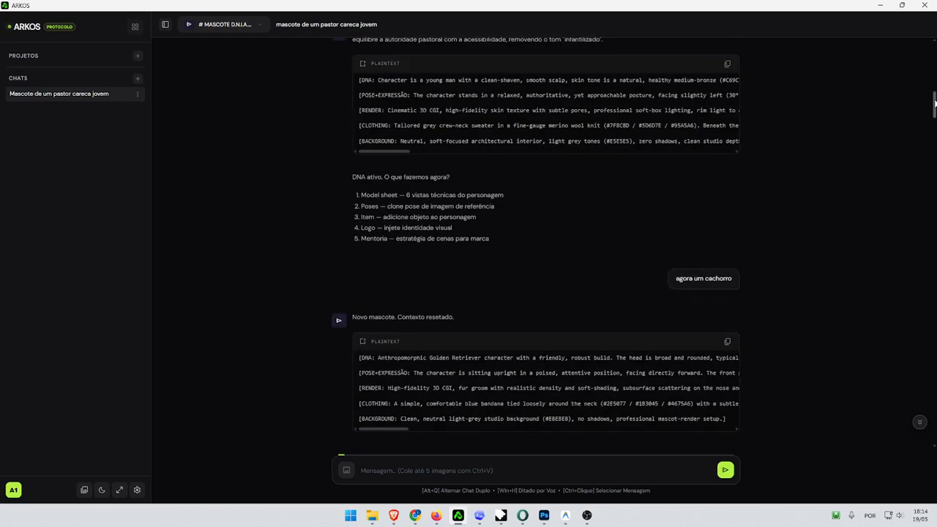
drag(935, 101, 923, 440)
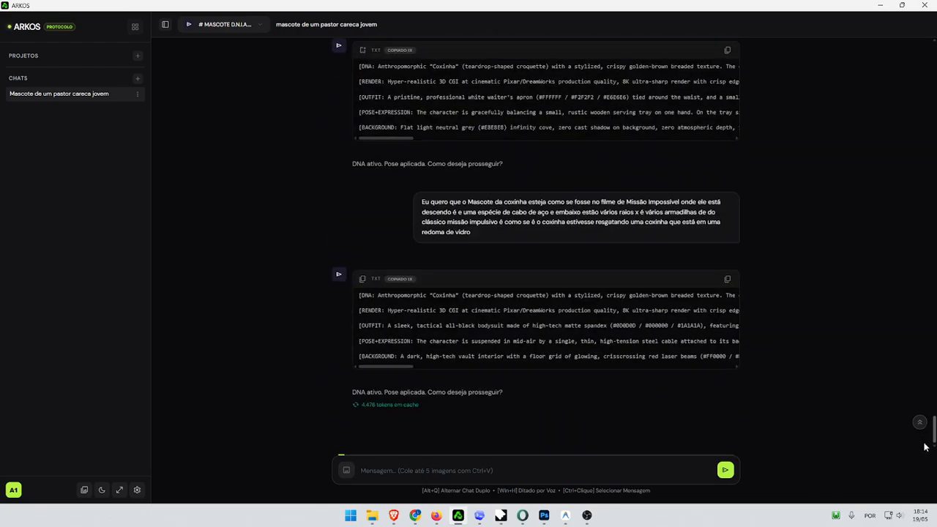
drag(924, 446, 933, 52)
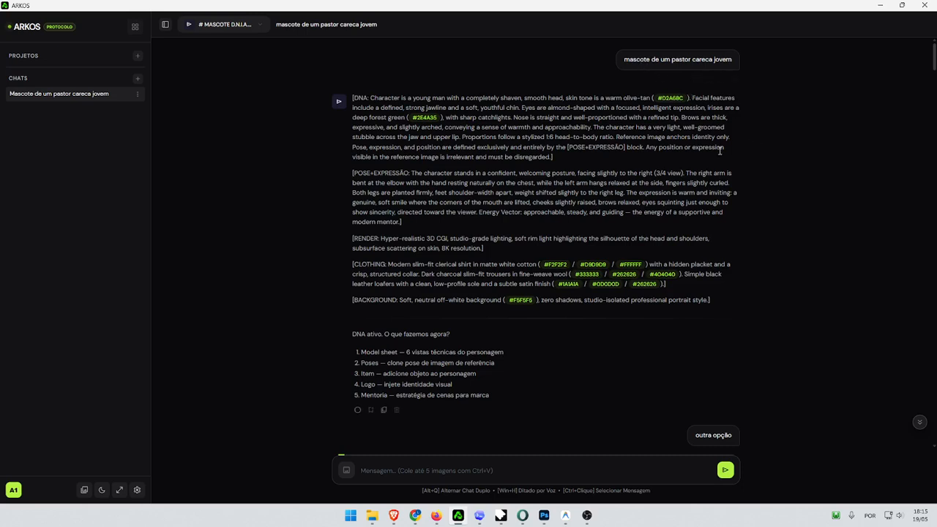
Select the chat's first message, "mascote de um pastor careca jovem", together with the agent's response to it.
ctrl+click(644, 60)
ctrl+click(591, 181)
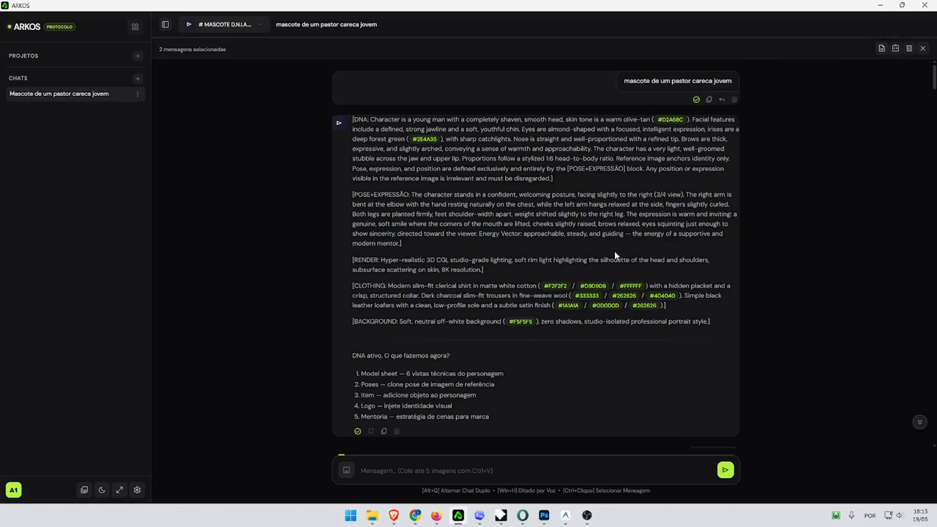
scroll(803, 171, down, 3)
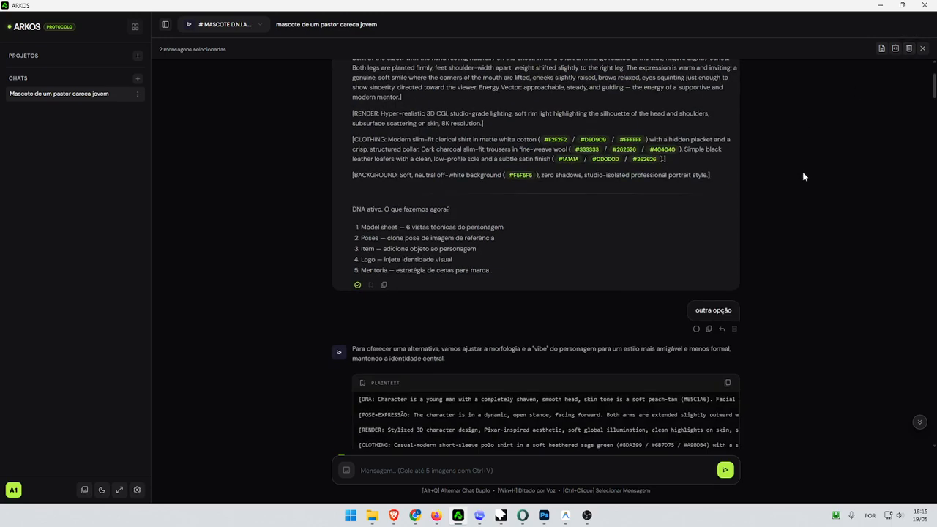
scroll(762, 238, down, 2)
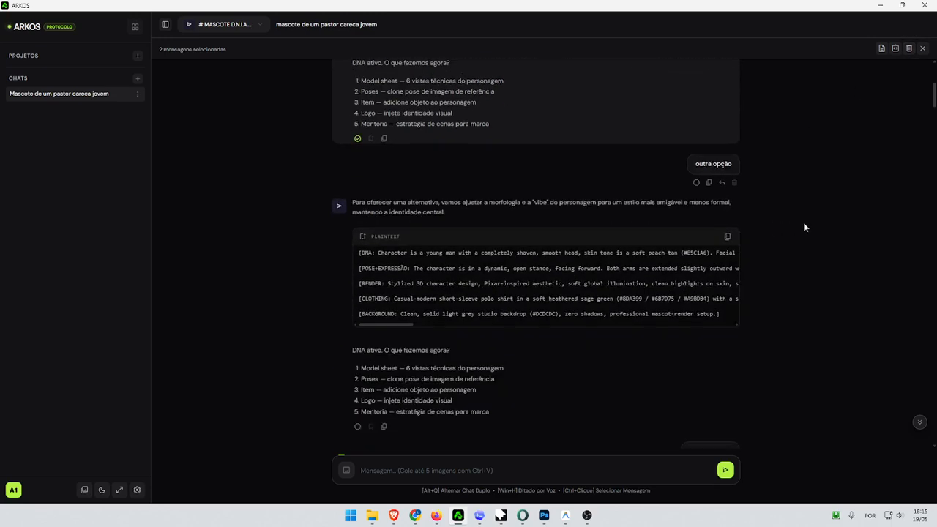
scroll(806, 224, up, 4)
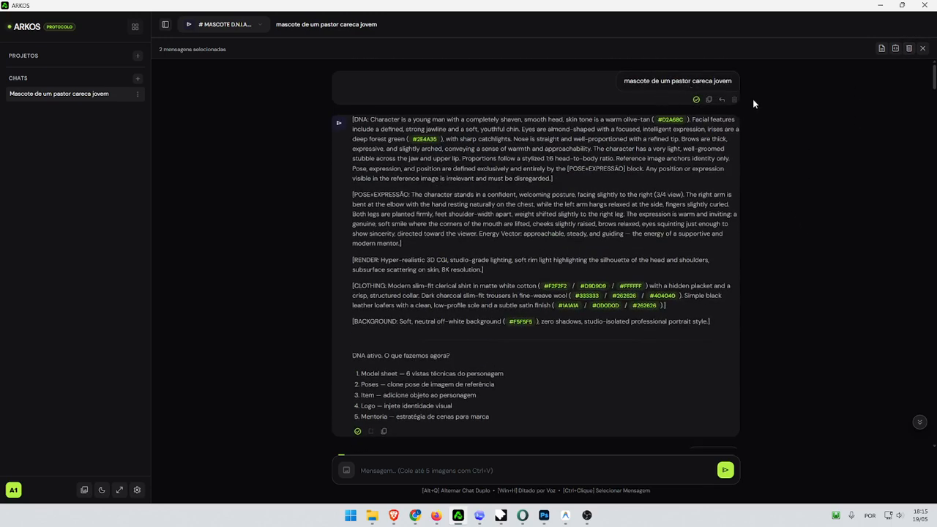
Add the "outra opção" and "não ficou bom" messages and their pastor mascot responses to the selection.
scroll(696, 243, down, 3)
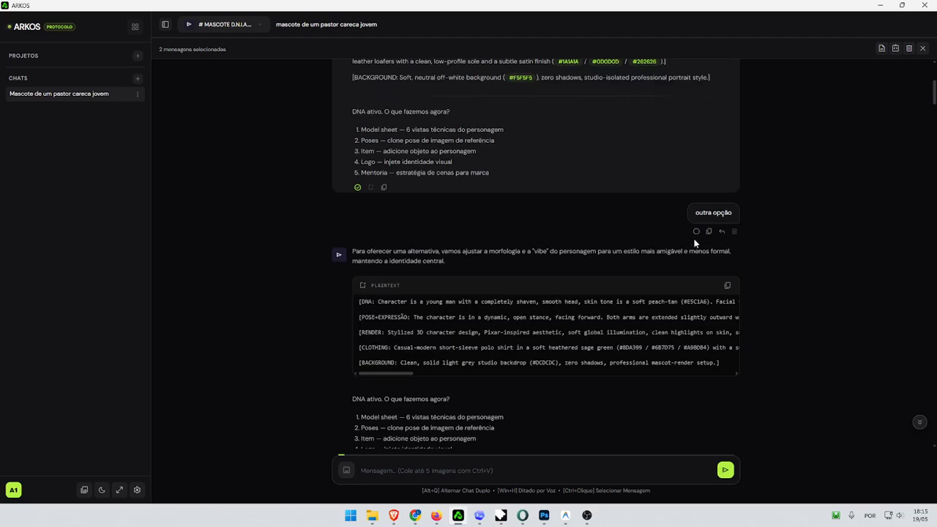
ctrl+click(718, 213)
ctrl+click(660, 307)
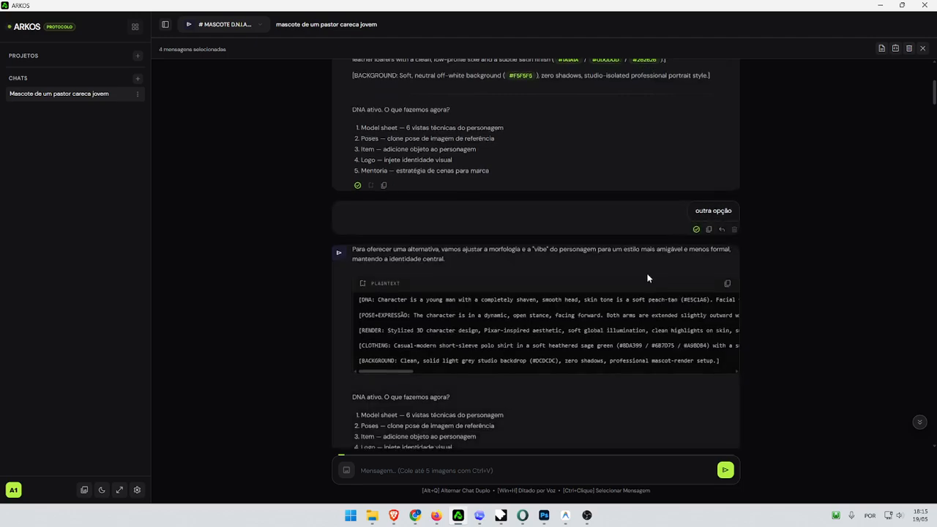
scroll(647, 278, down, 3)
ctrl+click(685, 313)
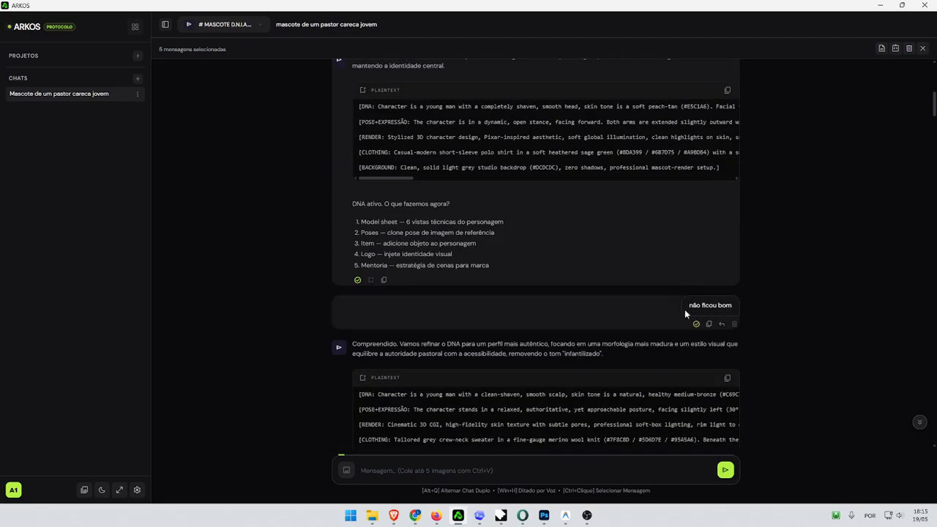
ctrl+click(649, 412)
Add the "agora um cachorro" message, the "outra opção" message after it and both dog mascot responses to the selection.
scroll(654, 310, down, 6)
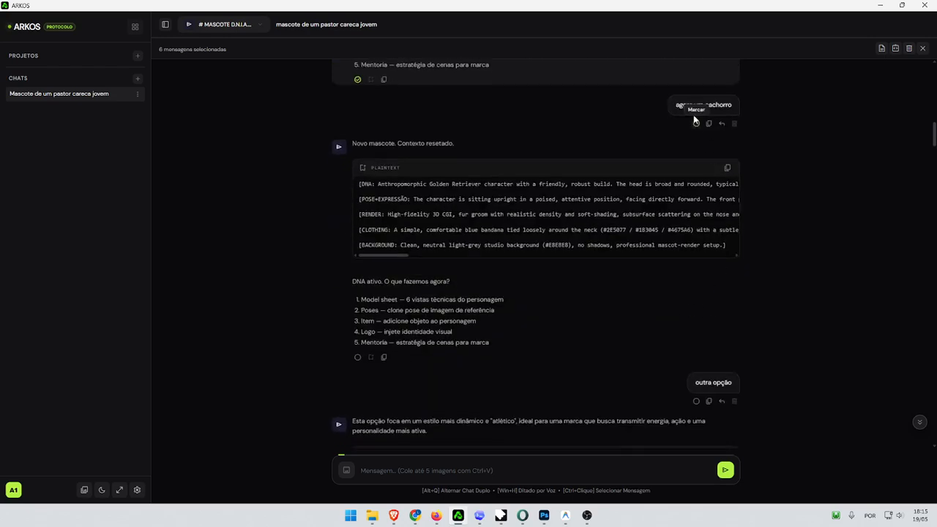
click(696, 123)
ctrl+click(707, 331)
ctrl+click(693, 382)
scroll(733, 351, down, 3)
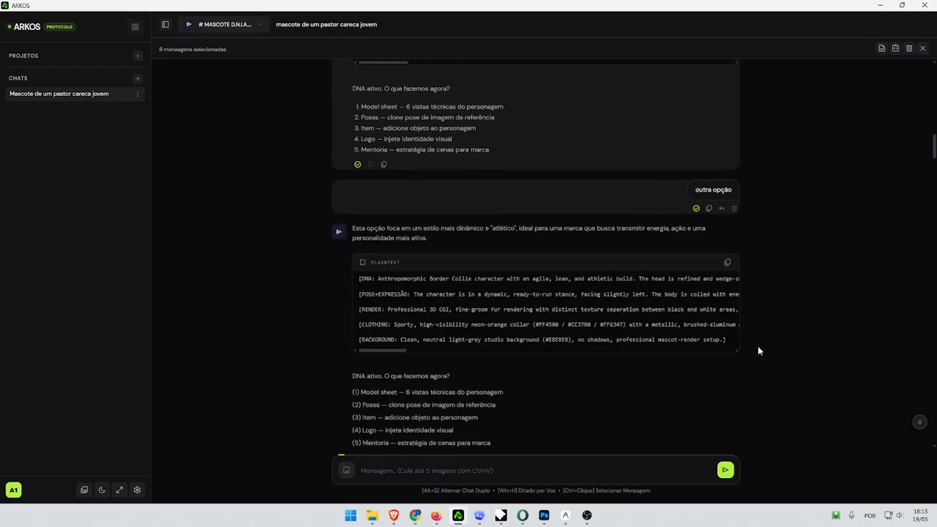
scroll(758, 345, down, 3)
scroll(749, 314, up, 2)
ctrl+click(492, 367)
Add the "1" message with its six-view response and the "jovem cachorro" message with its response to the selection.
scroll(706, 329, down, 3)
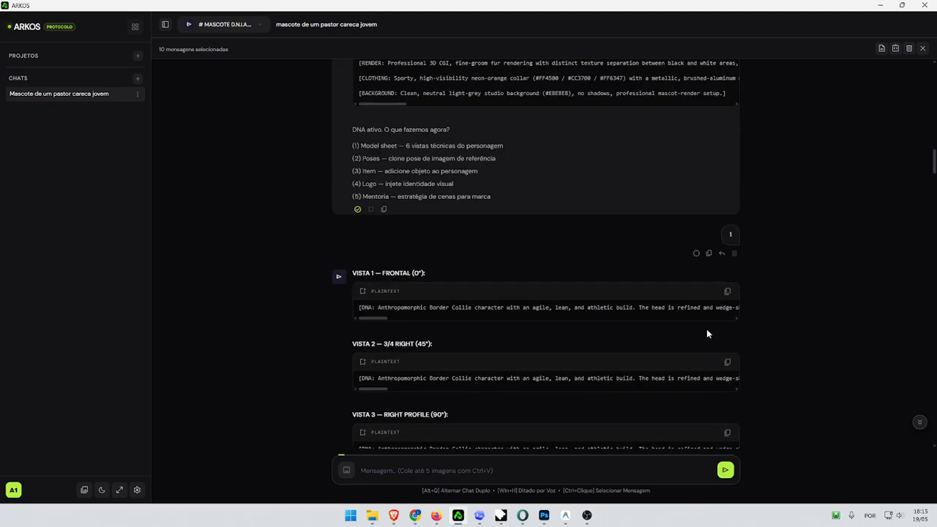
ctrl+click(730, 233)
click(615, 374)
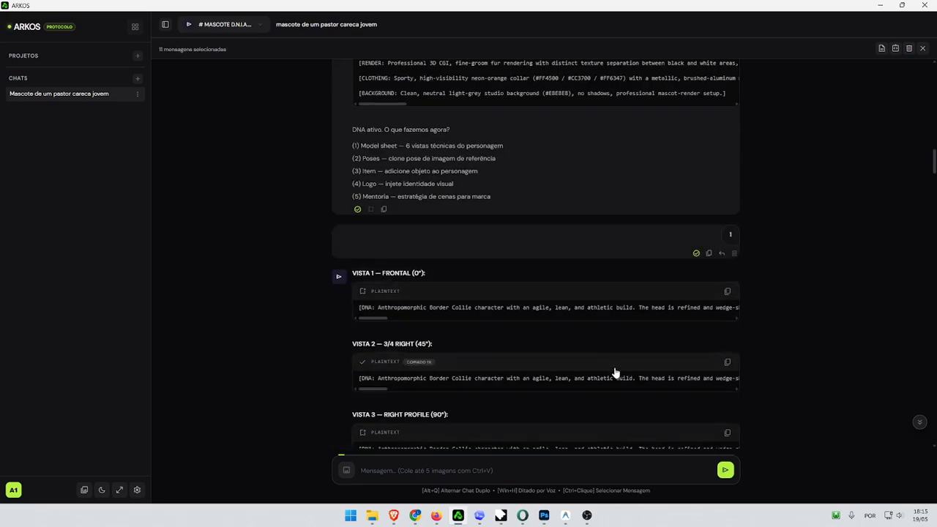
ctrl+click(617, 368)
scroll(659, 344, down, 8)
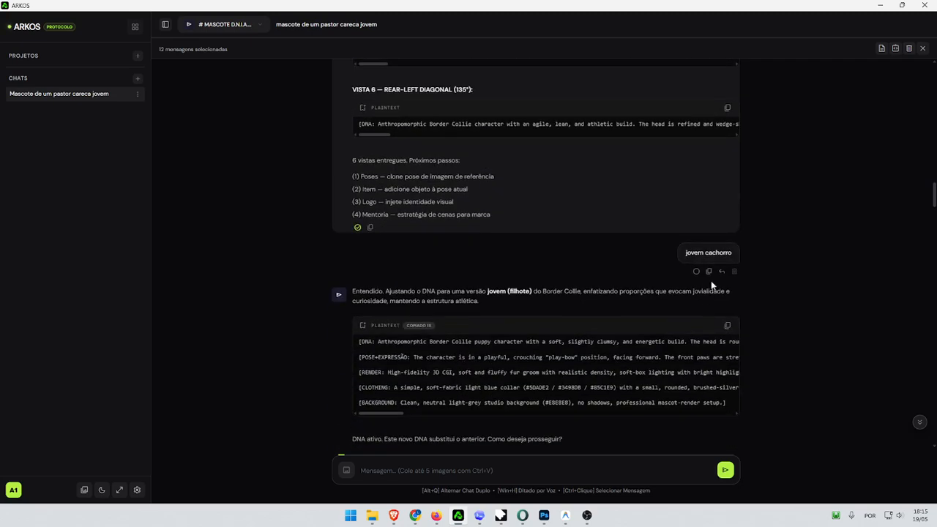
ctrl+click(704, 254)
ctrl+click(642, 344)
Add the "#SHEET" message and its response to the selection and open the "Maio Roxo" poster image from the following message.
scroll(688, 350, down, 5)
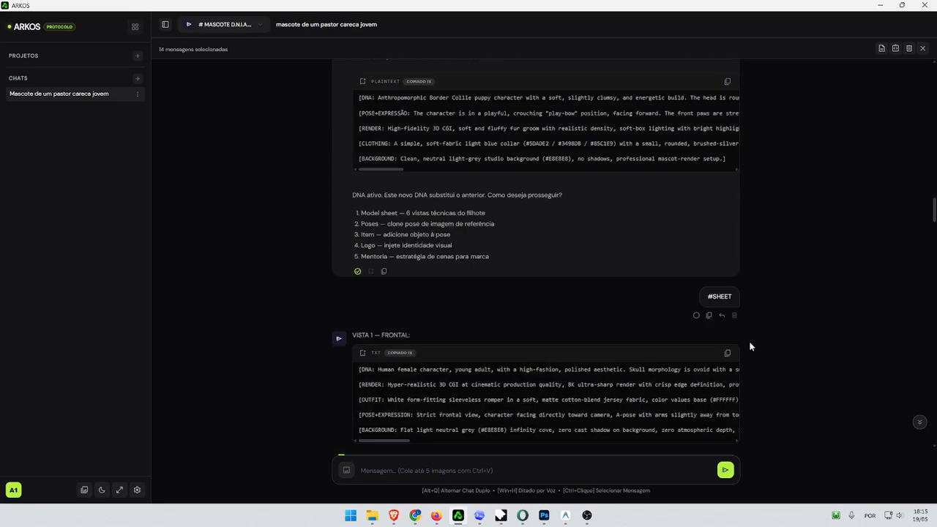
ctrl+click(647, 199)
ctrl+click(570, 396)
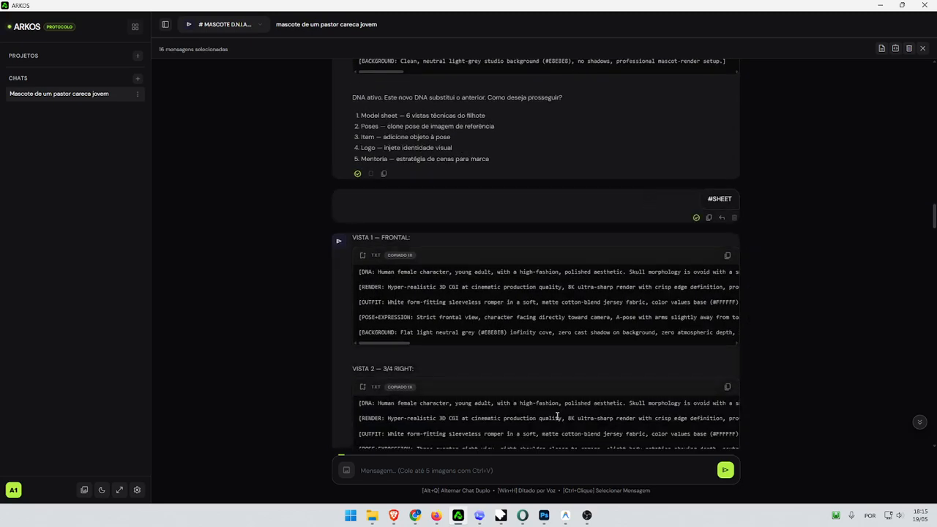
ctrl+click(557, 417)
ctrl+click(632, 332)
scroll(632, 332, down, 10)
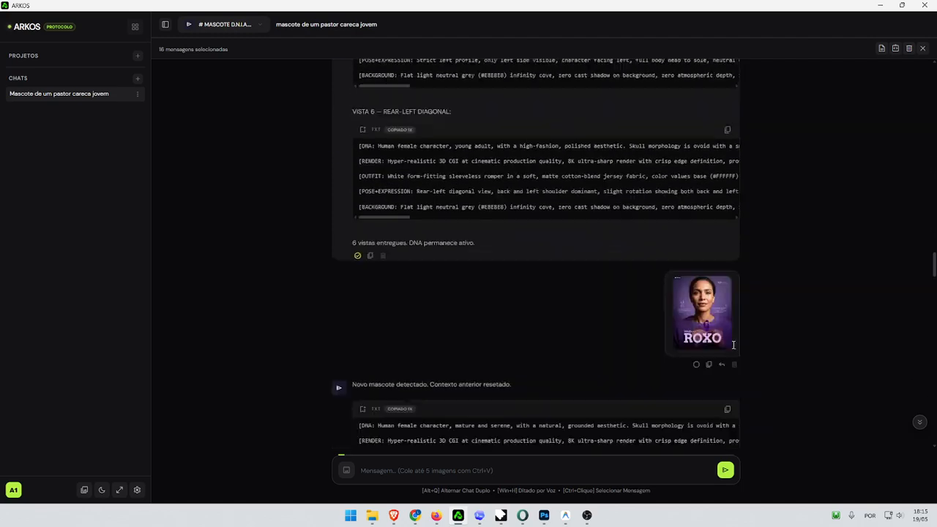
scroll(692, 242, up, 3)
click(692, 242)
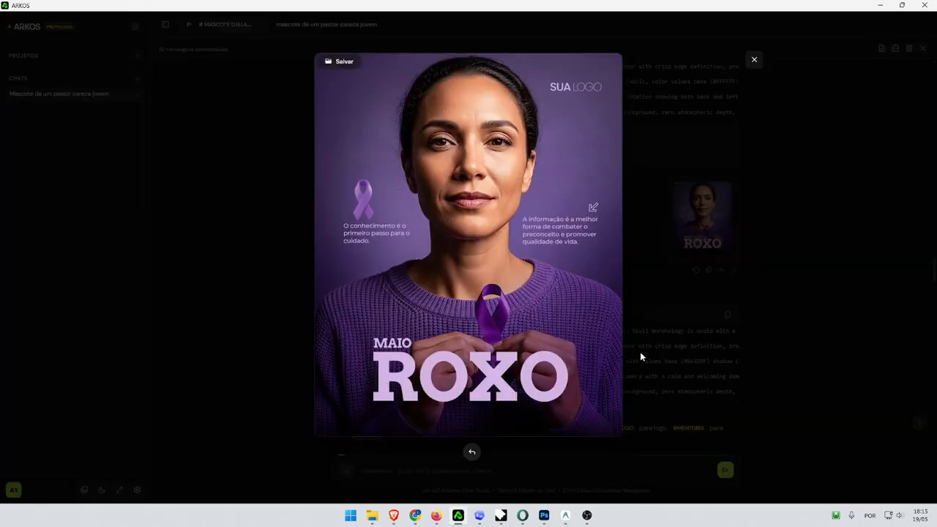
Close the poster preview and add the "Maio Roxo" and piggy-bank girl image messages with their responses to the selection.
click(757, 272)
click(720, 242)
click(717, 209)
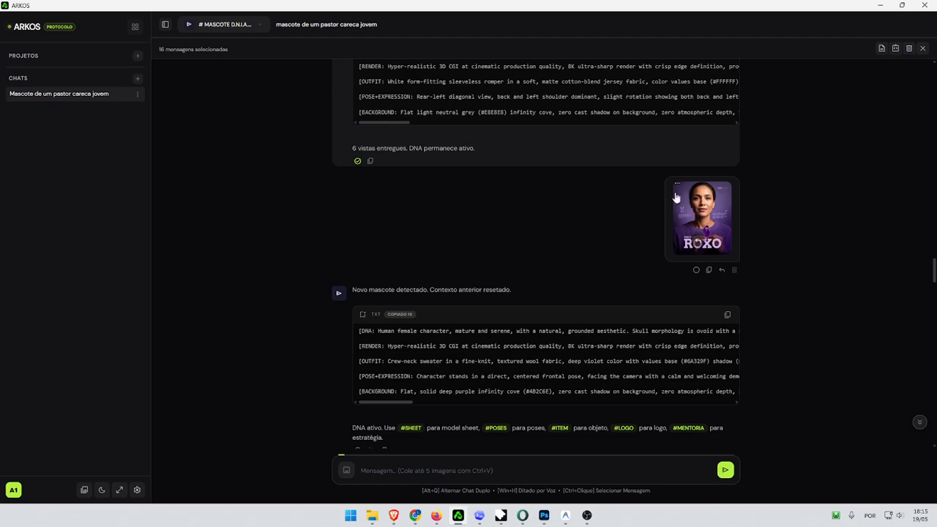
scroll(652, 377, down, 5)
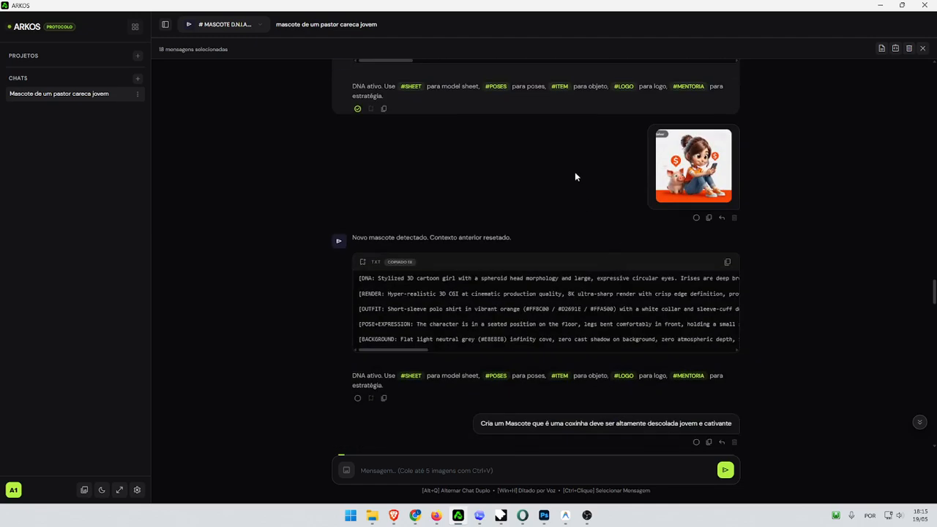
ctrl+click(528, 320)
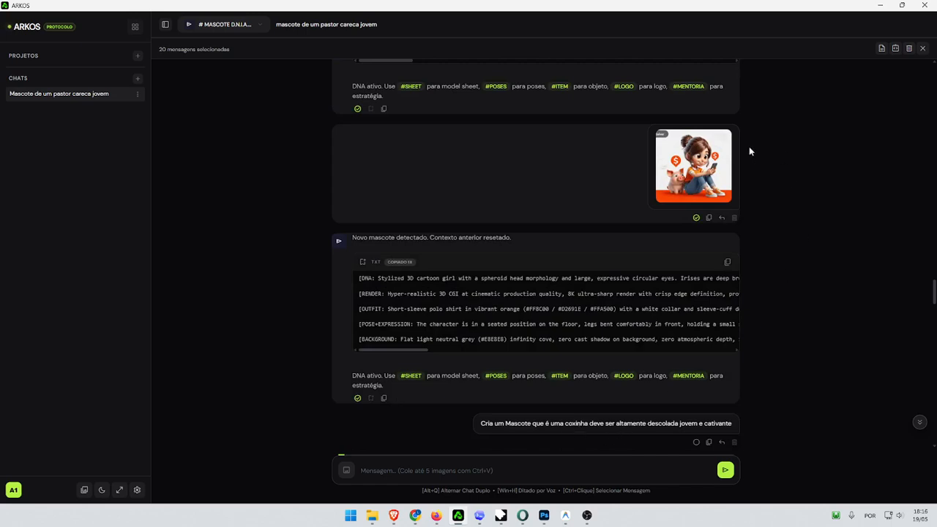
Permanently delete the selected messages from the conversation and display the chat's context token usage.
key(Delete)
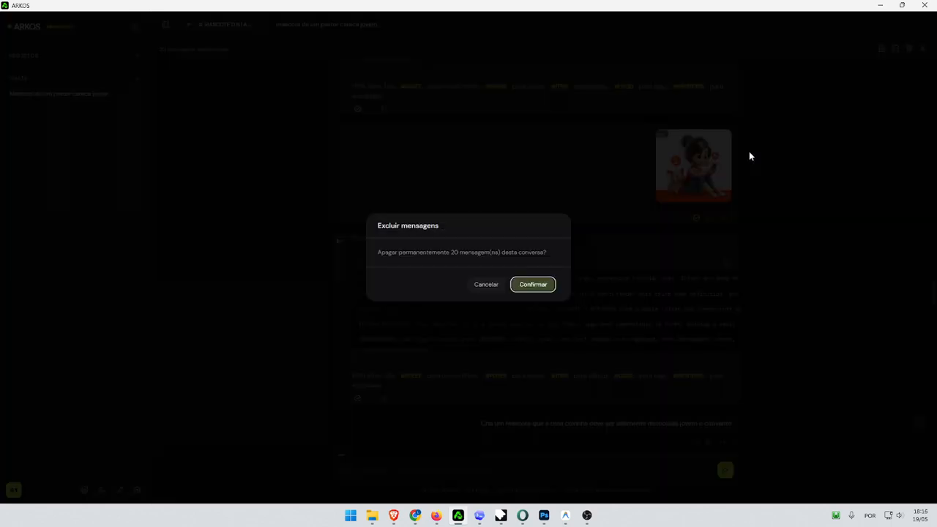
key(Return)
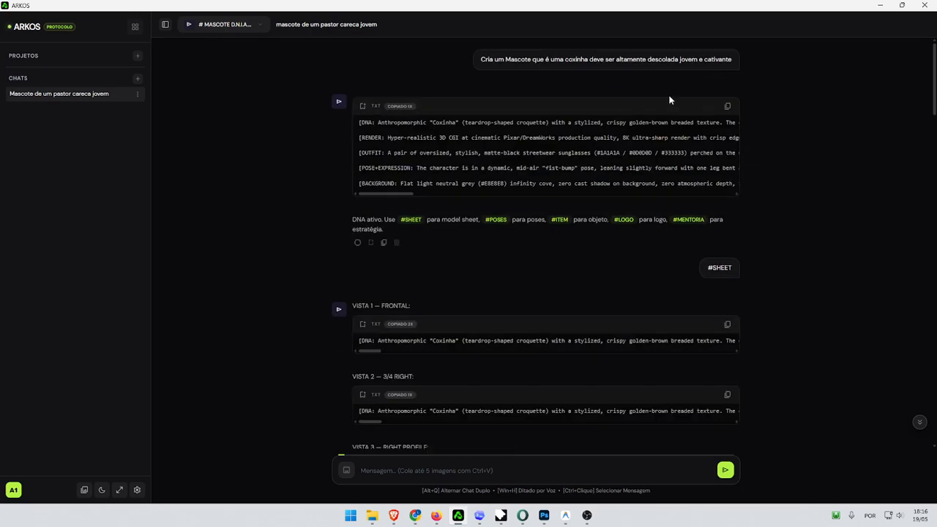
scroll(651, 161, down, 10)
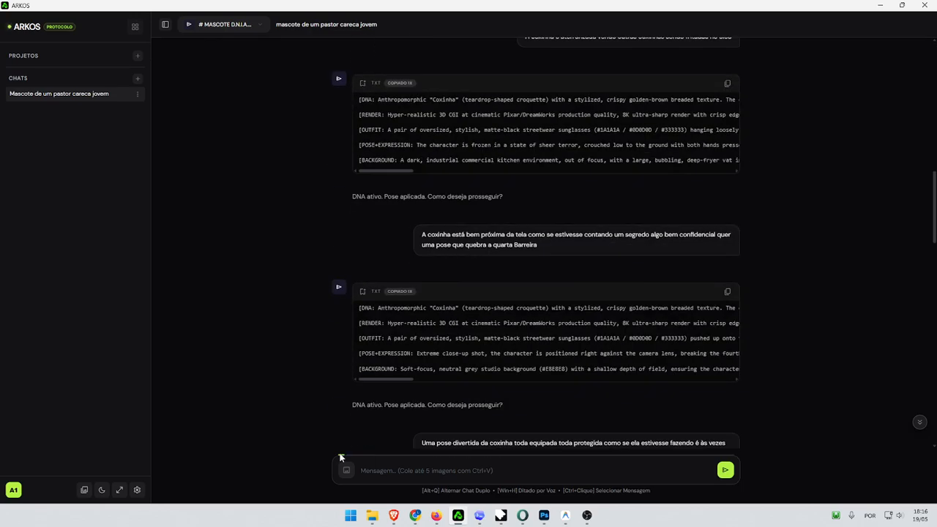
mouse_move(340, 459)
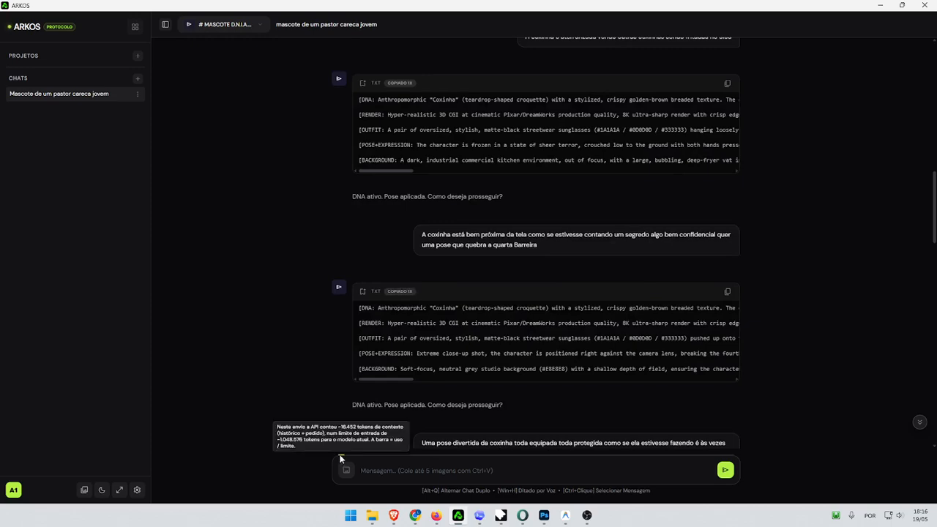
scroll(540, 379, up, 10)
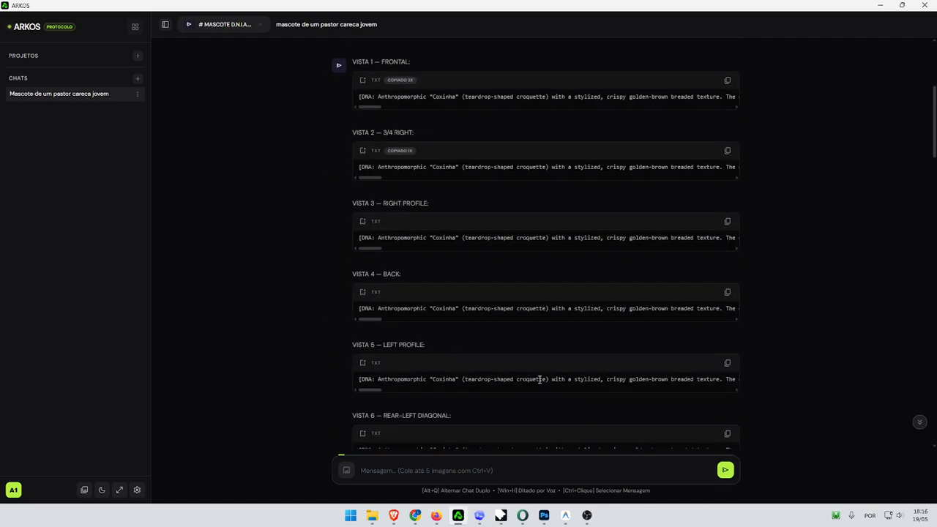
scroll(540, 379, up, 5)
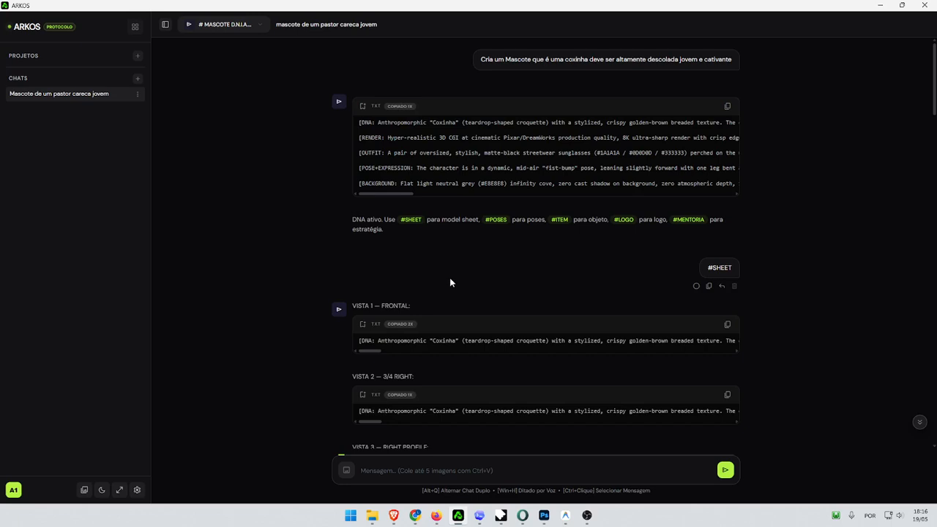
ctrl+click(459, 158)
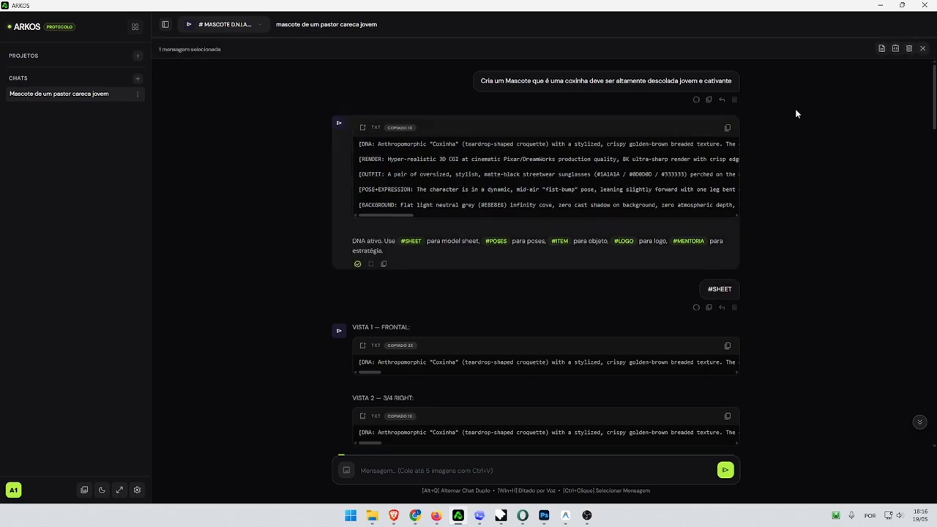
click(923, 48)
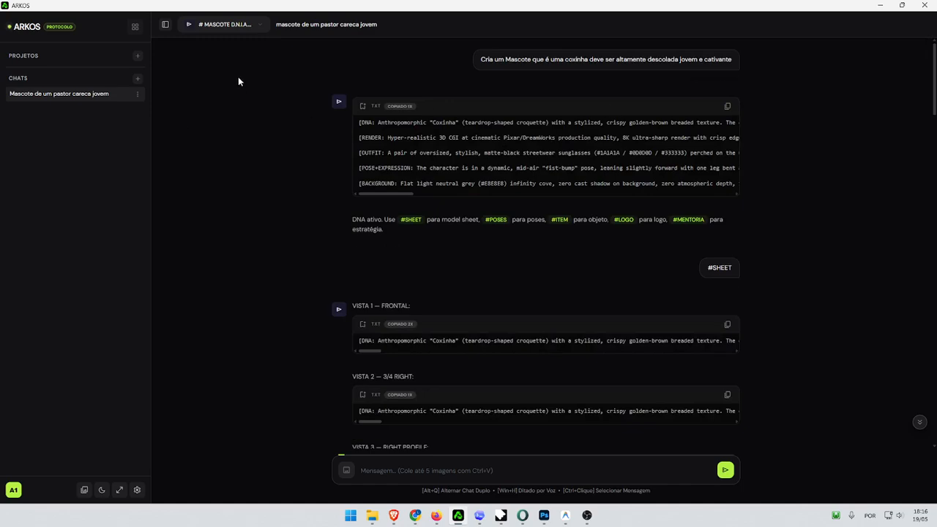
Switch to the RESTORATION PRO agent's chat and alternate between it and the mascot chat, ending on RESTORATION PRO.
click(247, 33)
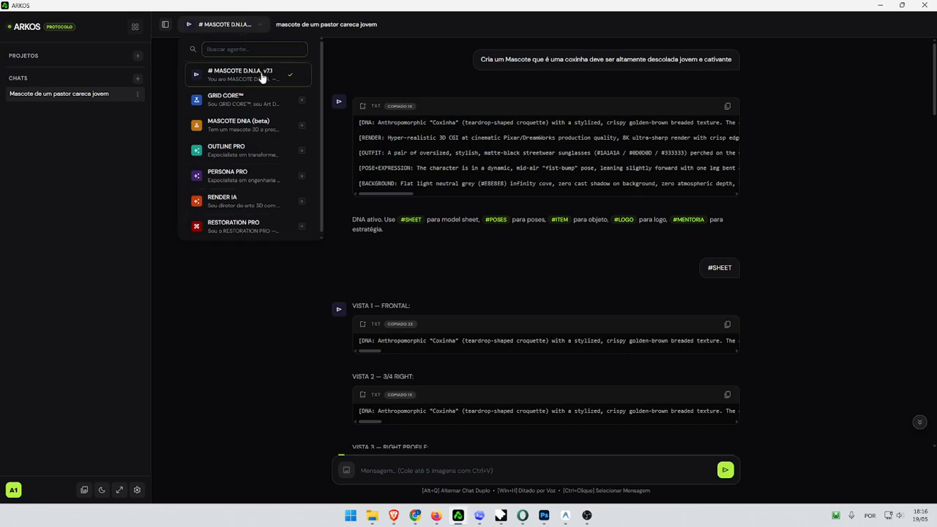
click(245, 233)
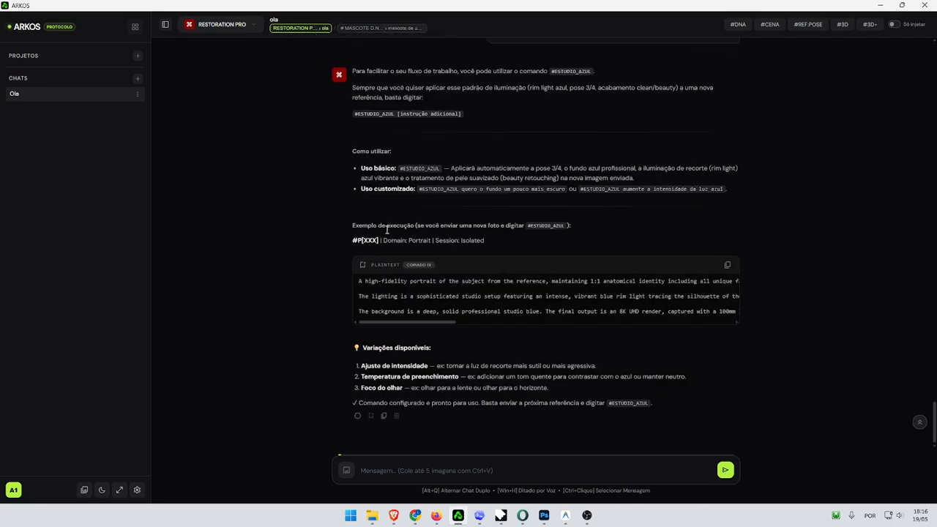
key(alt+q)
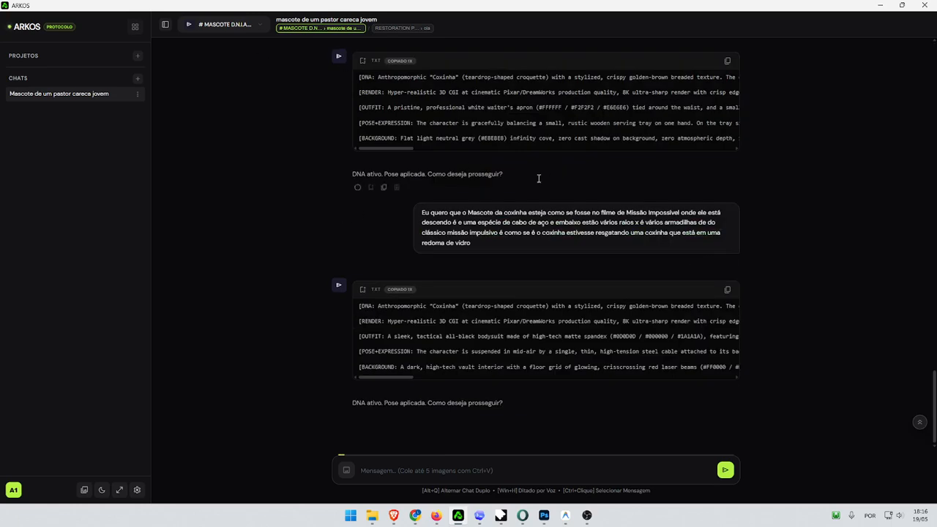
key(alt+q)
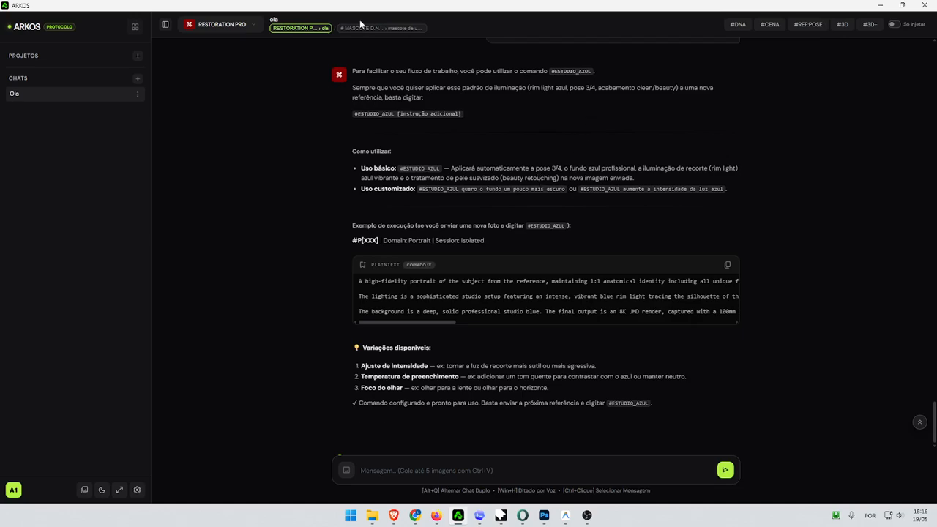
click(366, 28)
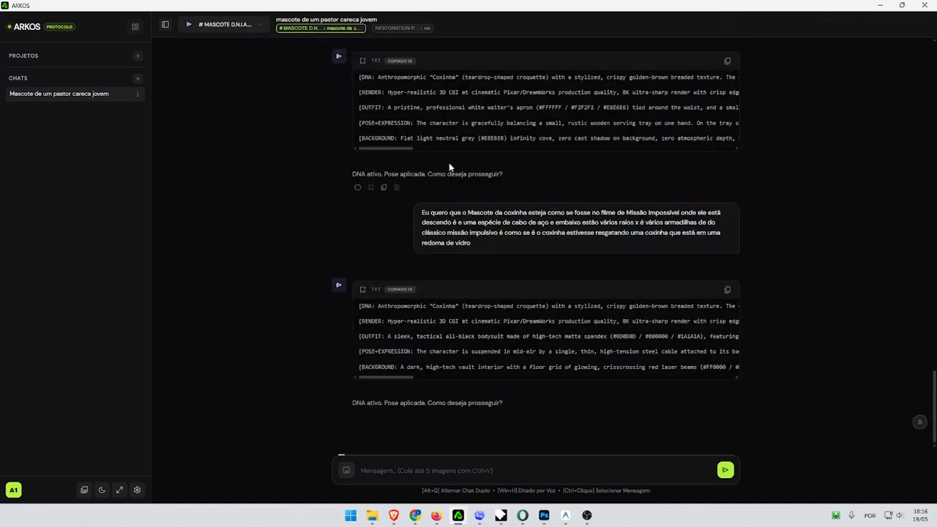
key(alt+q)
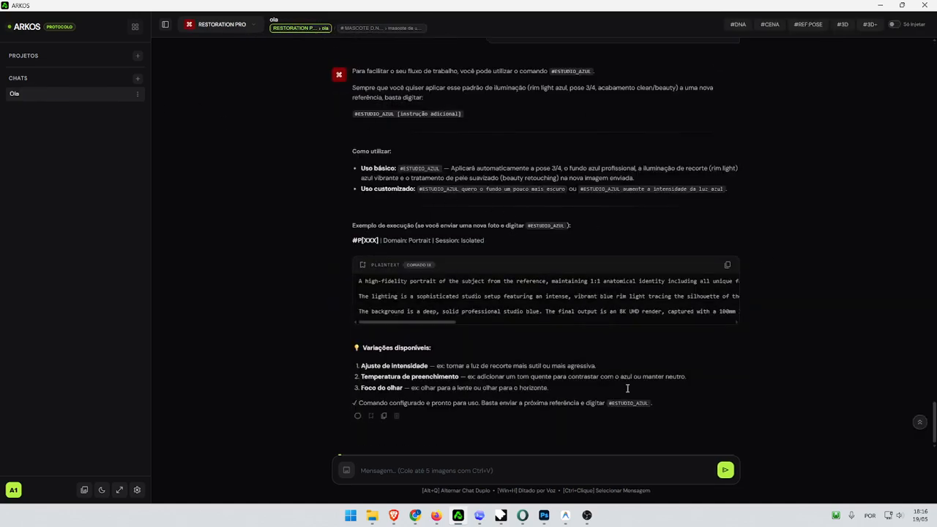
Review the RESTORATION PRO conversation from its first message, examining the portrait references, requests and generated prompts.
scroll(556, 341, up, 6)
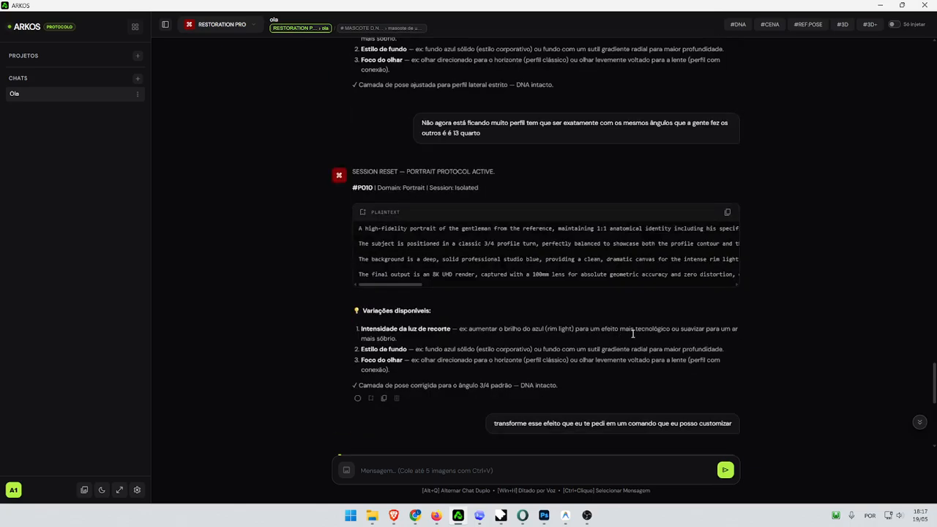
scroll(616, 332, up, 10)
scroll(630, 334, up, 8)
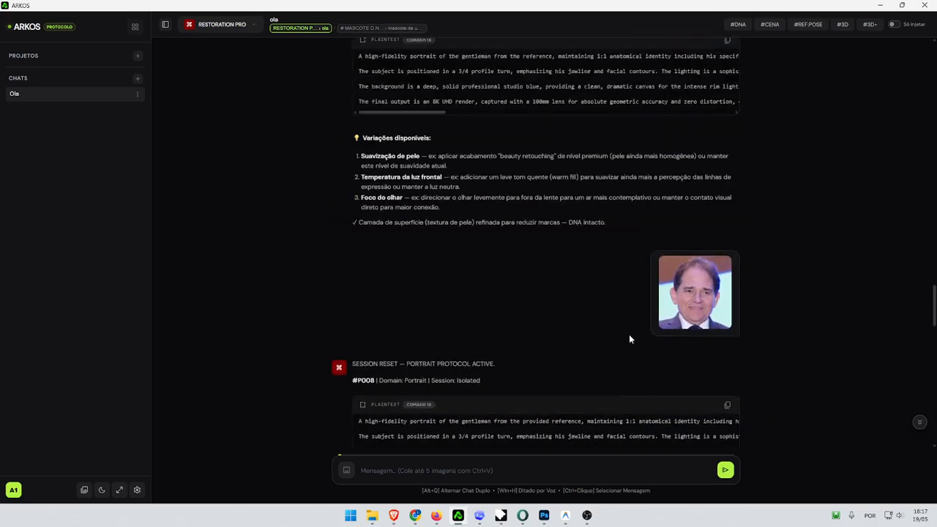
scroll(935, 245, up, 3)
drag(935, 245, 935, 58)
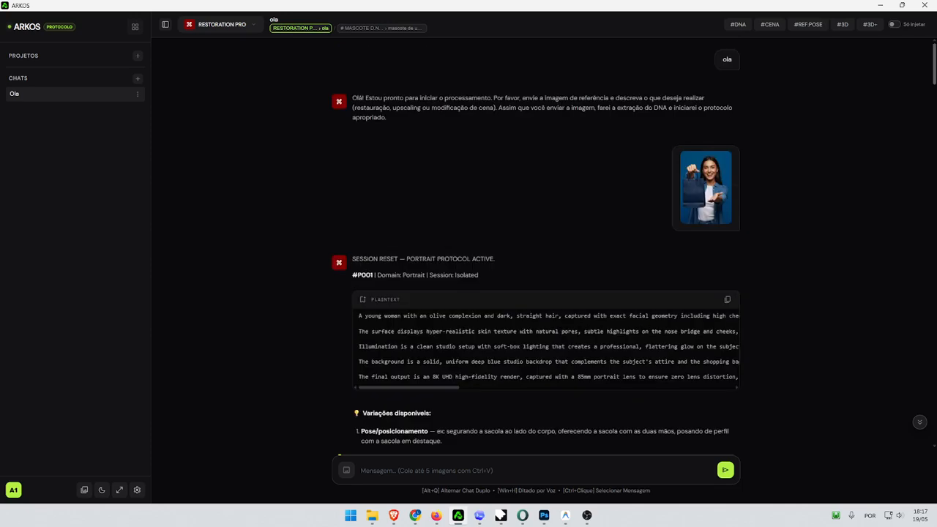
scroll(641, 143, down, 8)
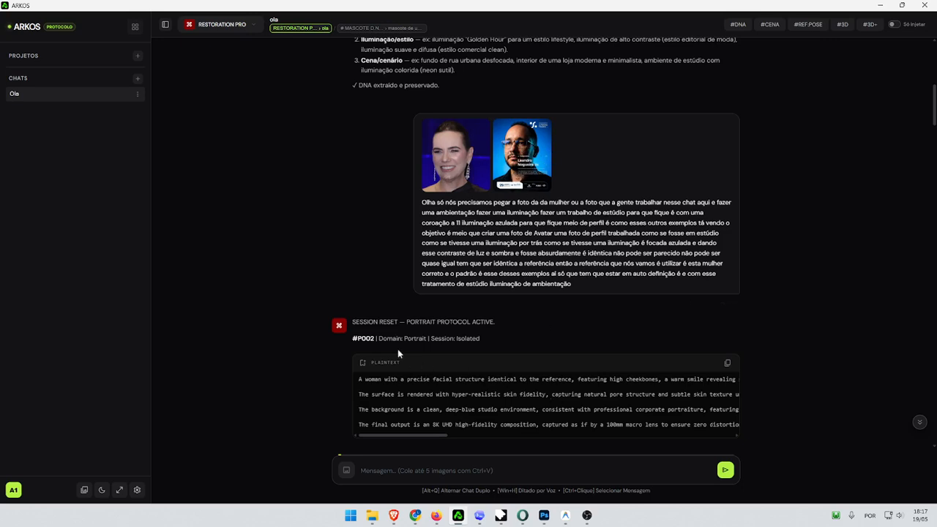
scroll(579, 368, down, 3)
scroll(580, 368, down, 9)
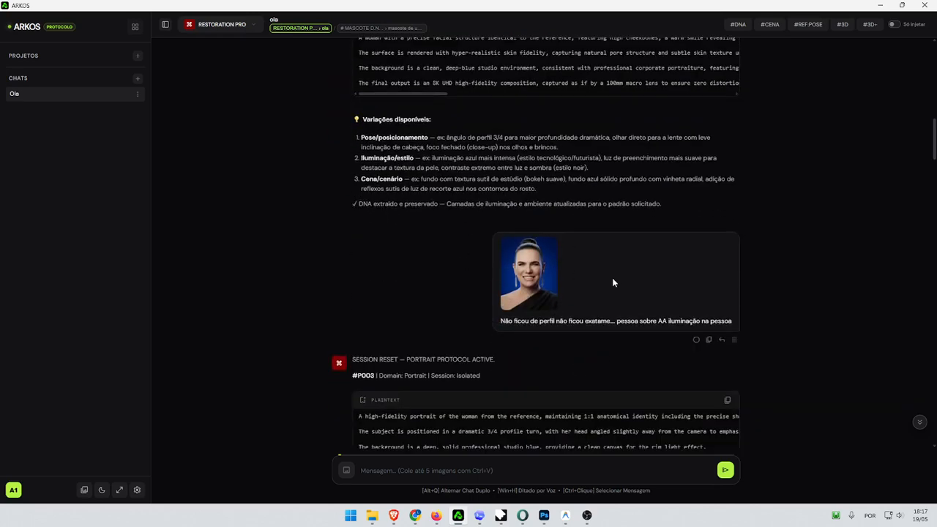
scroll(639, 298, down, 5)
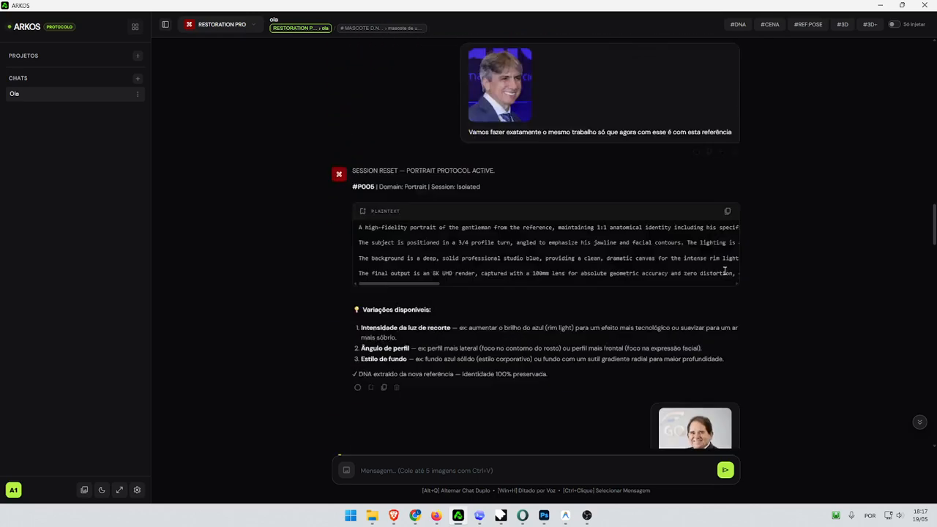
scroll(505, 216, down, 6)
scroll(751, 269, down, 10)
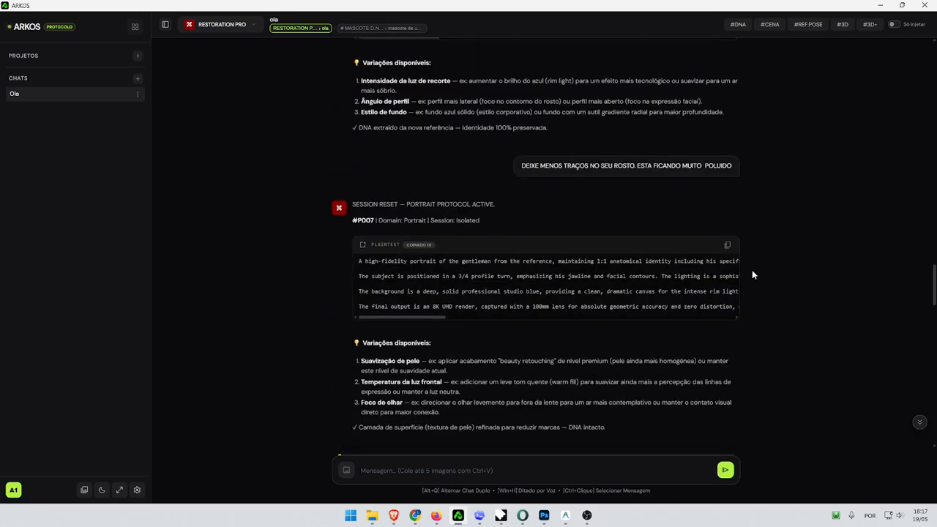
Examine the later portrait revisions in the conversation, including the 3/4 angle correction, down to the #ESTUDIO_AZUL custom command explanation.
scroll(665, 264, down, 5)
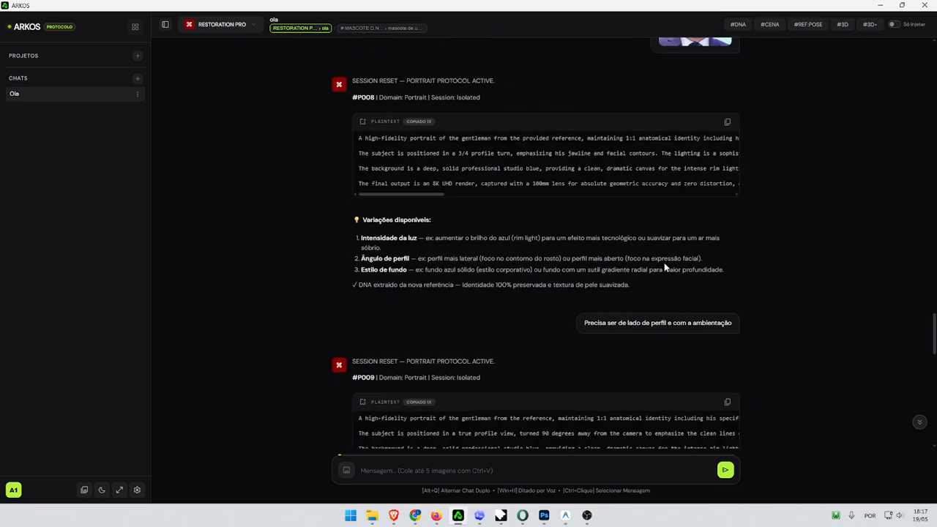
scroll(668, 266, up, 5)
scroll(671, 268, up, 1)
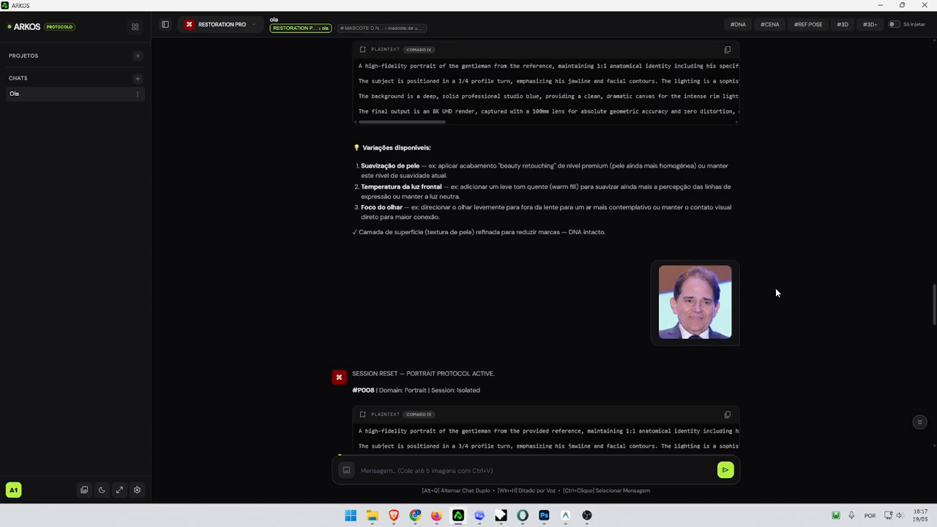
scroll(777, 293, down, 5)
scroll(777, 292, down, 5)
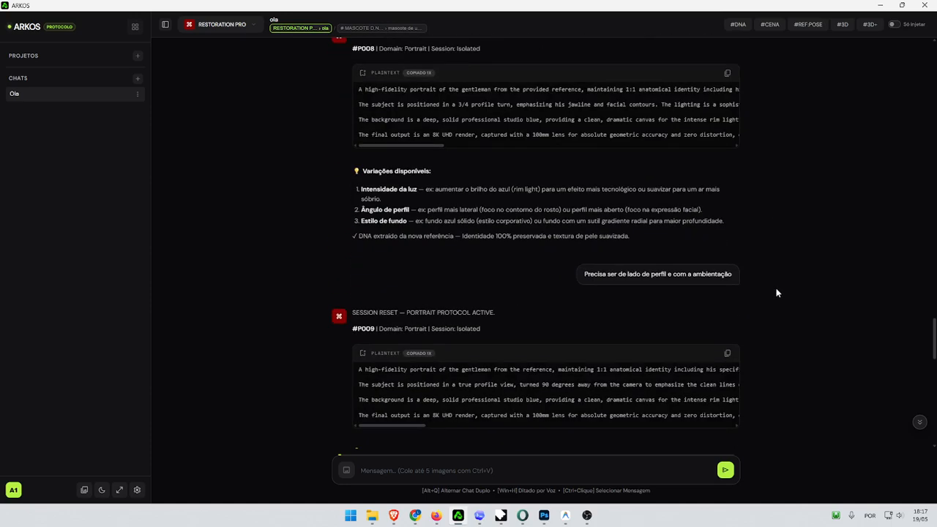
scroll(777, 293, down, 5)
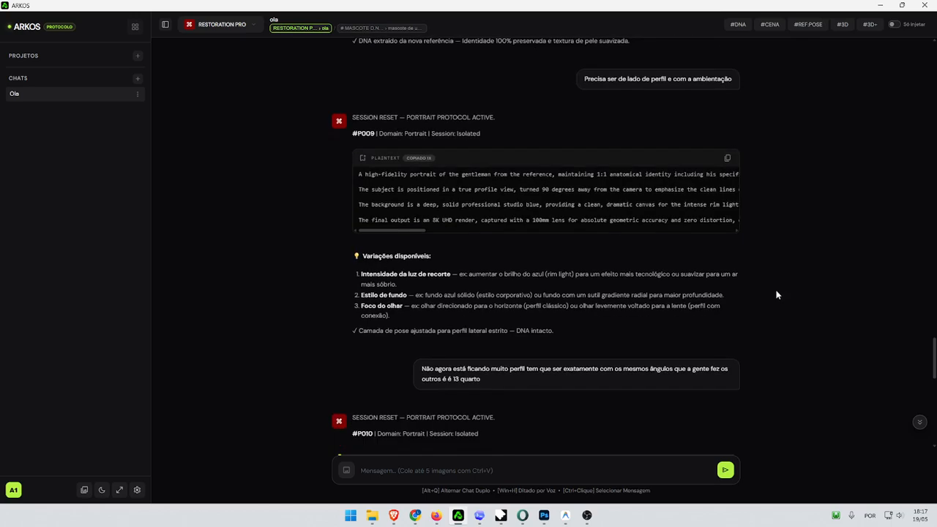
scroll(776, 293, down, 6)
scroll(776, 293, up, 5)
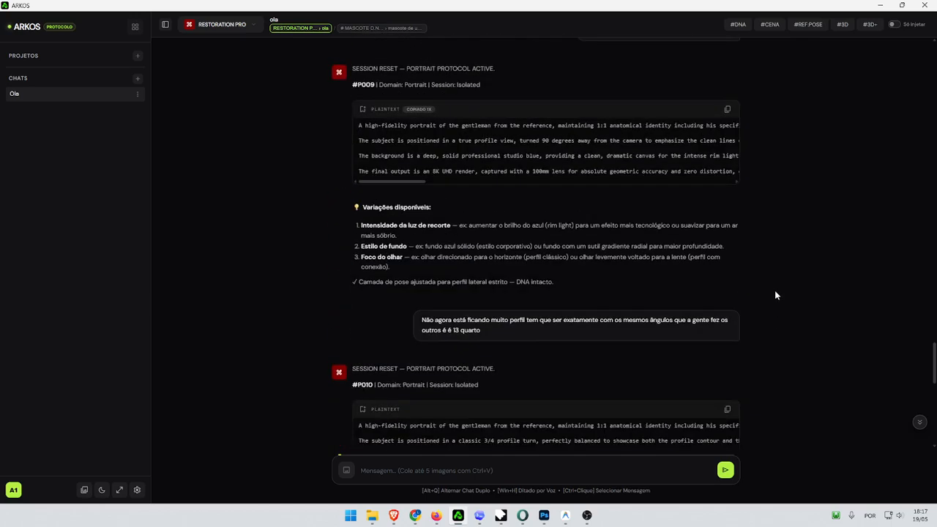
scroll(776, 291, up, 10)
scroll(776, 295, up, 3)
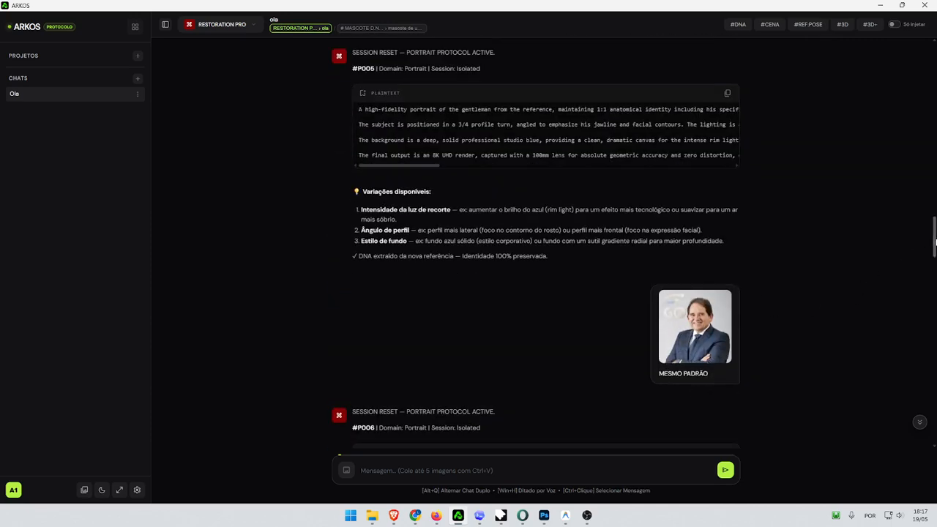
drag(935, 242, 902, 399)
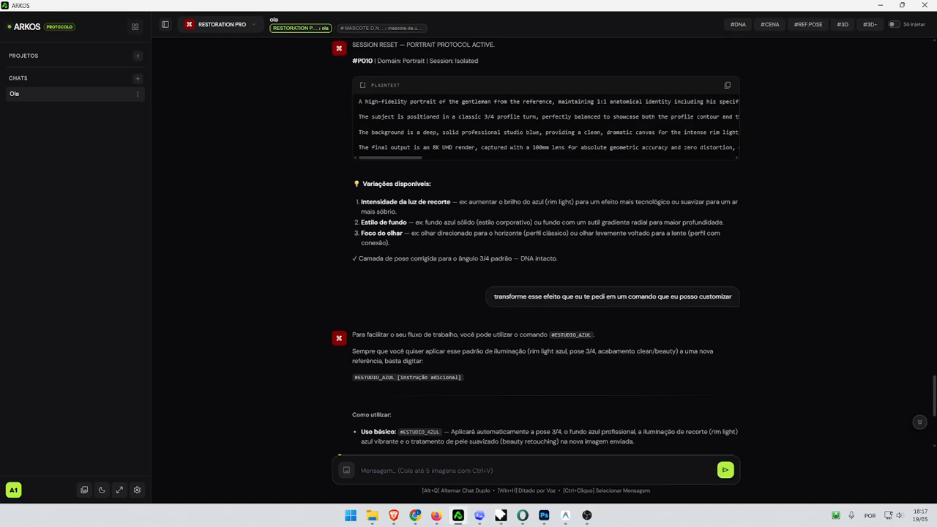
scroll(680, 174, down, 3)
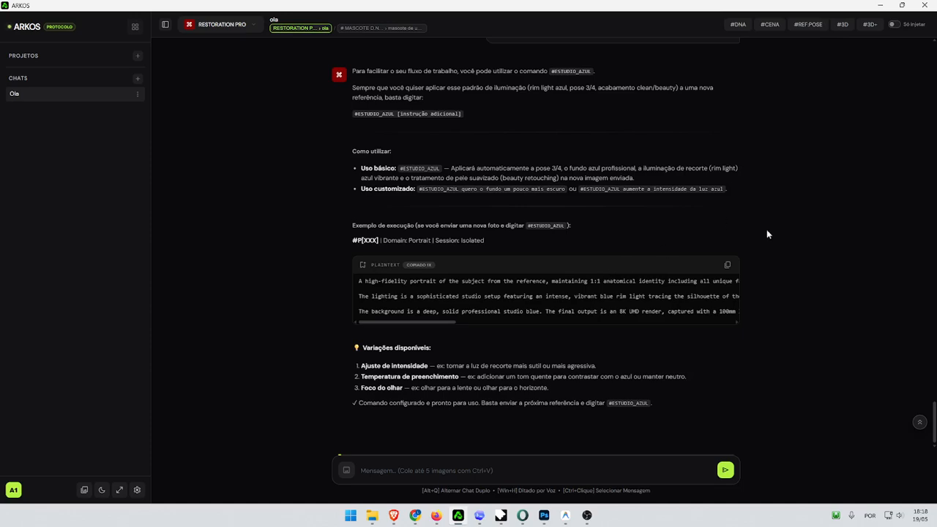
scroll(767, 227, up, 2)
scroll(768, 216, down, 2)
Collapse and restore the sidebar twice and expand the conversation area to its wide layout.
click(165, 25)
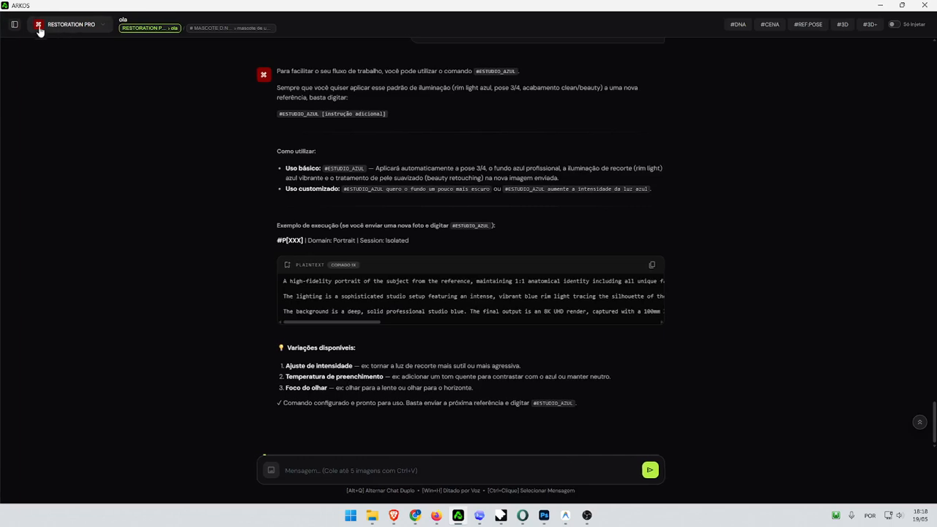
click(16, 26)
click(163, 27)
click(15, 27)
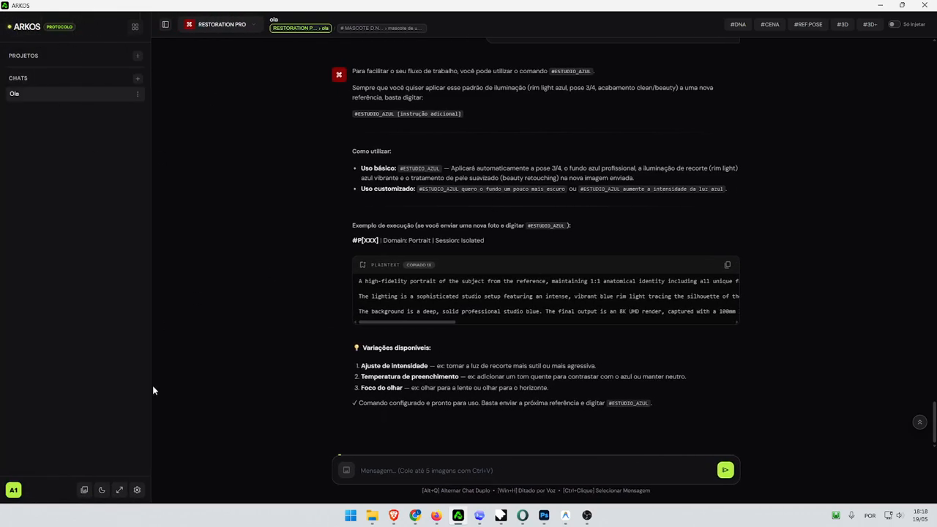
click(119, 490)
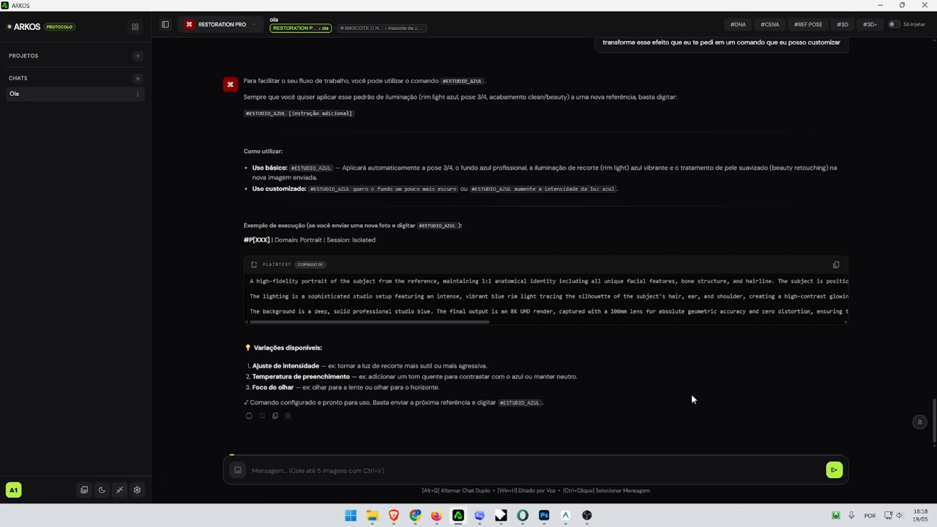
Check the API, cache, profile and backup settings, and look back through the earlier RESTORATION PRO portrait revisions.
click(137, 489)
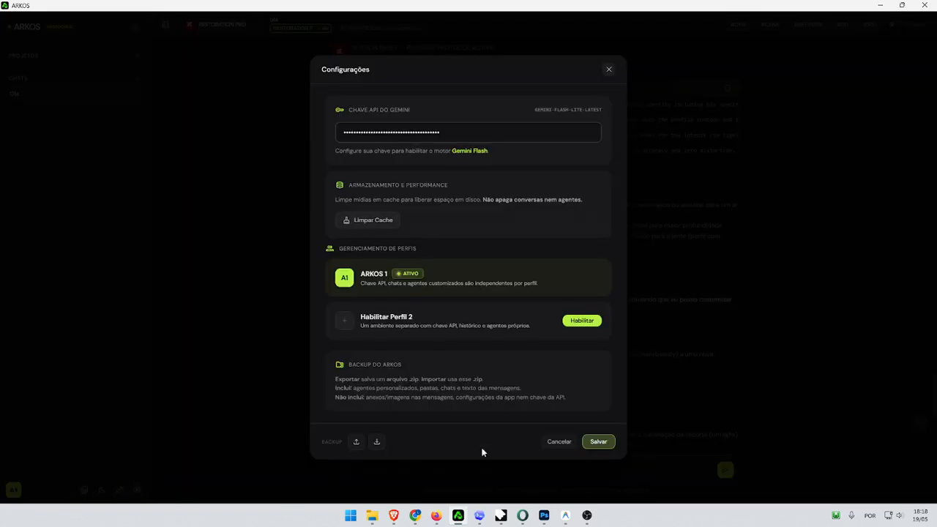
click(609, 71)
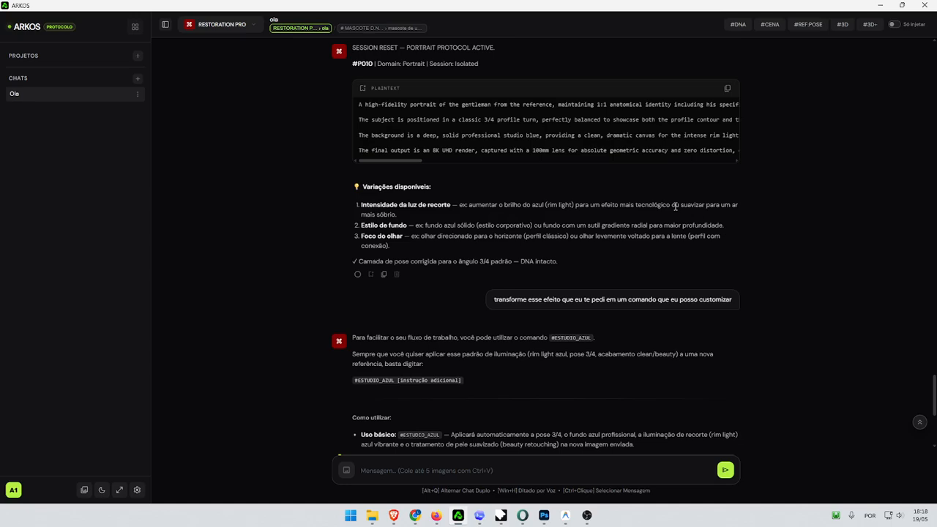
scroll(703, 230, up, 10)
scroll(694, 231, up, 8)
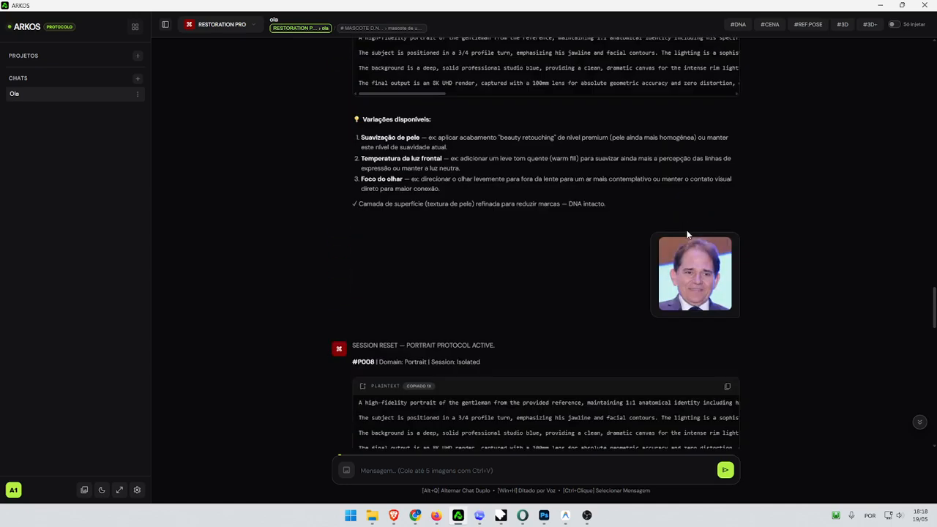
scroll(659, 231, up, 6)
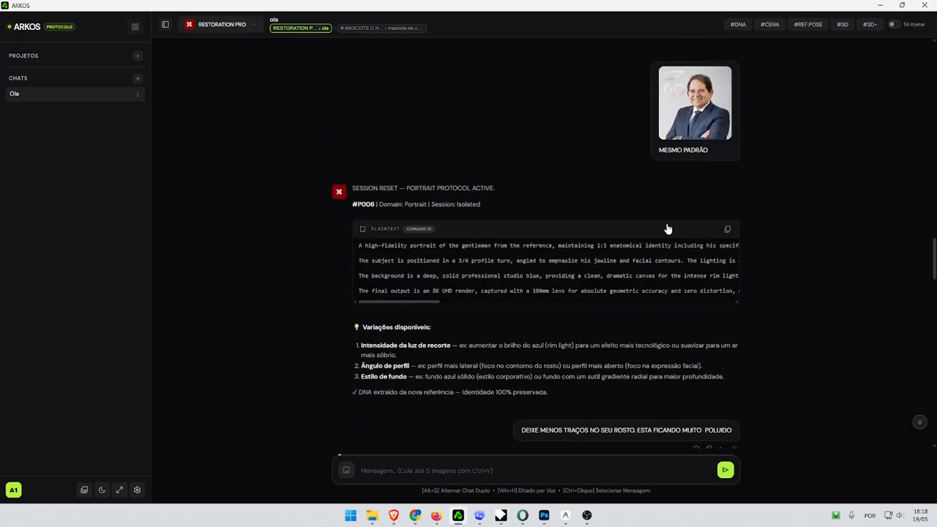
Open the PERSONA PRO agent from the catalogue and go to the first message of its Lojas project chat.
click(135, 27)
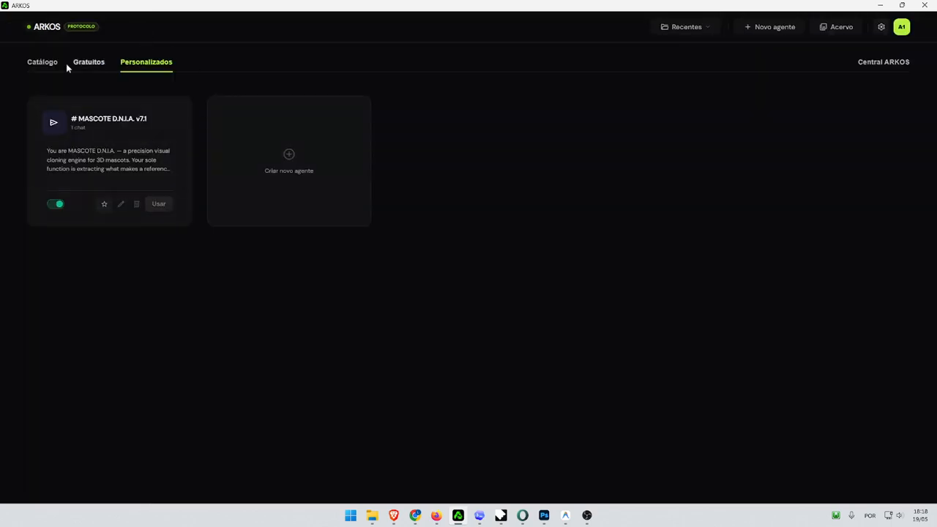
click(42, 63)
click(168, 300)
scroll(309, 191, up, 15)
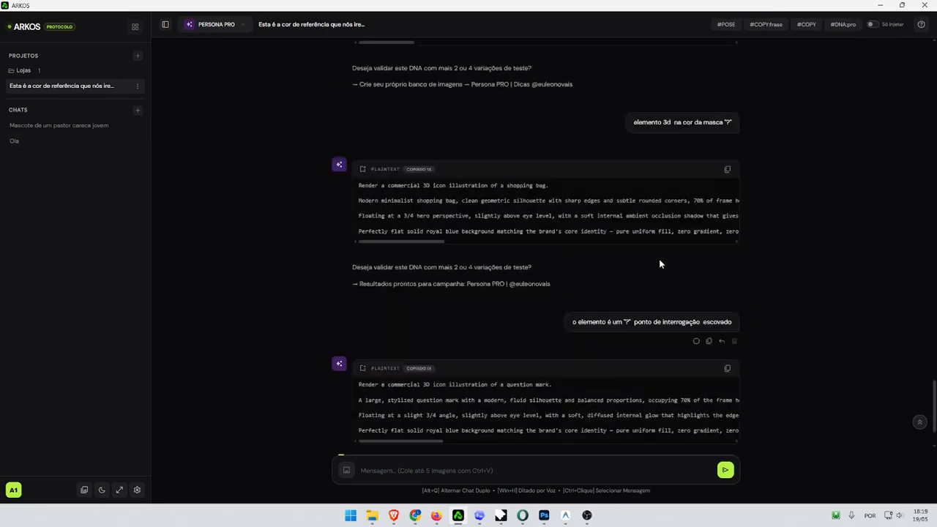
scroll(631, 253, up, 10)
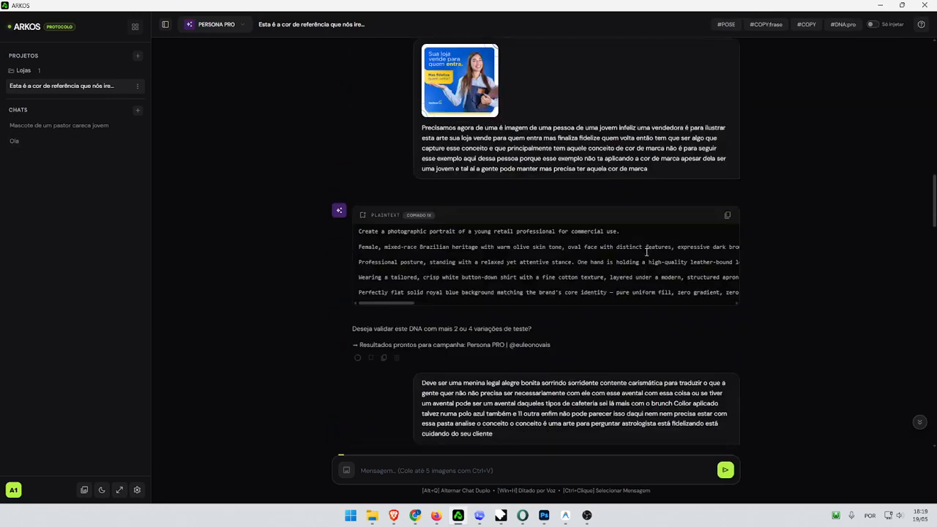
scroll(669, 257, up, 10)
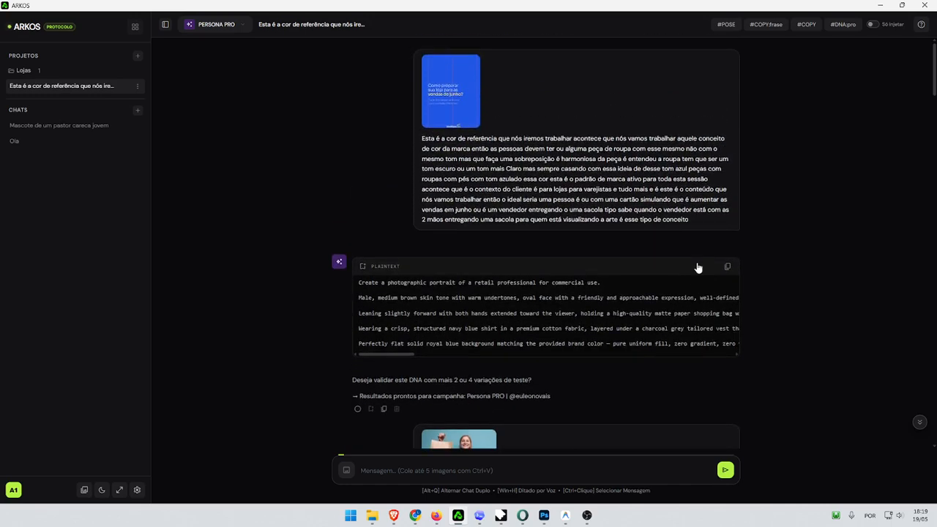
Review the PERSONA PRO conversation from the brand color brief through the retail portrait references, requests and generated prompts.
scroll(597, 259, down, 5)
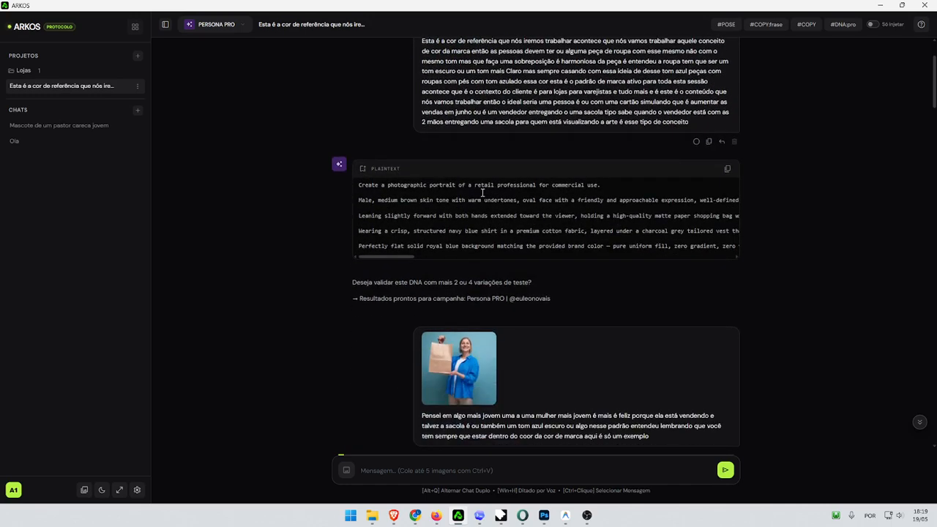
scroll(598, 263, down, 7)
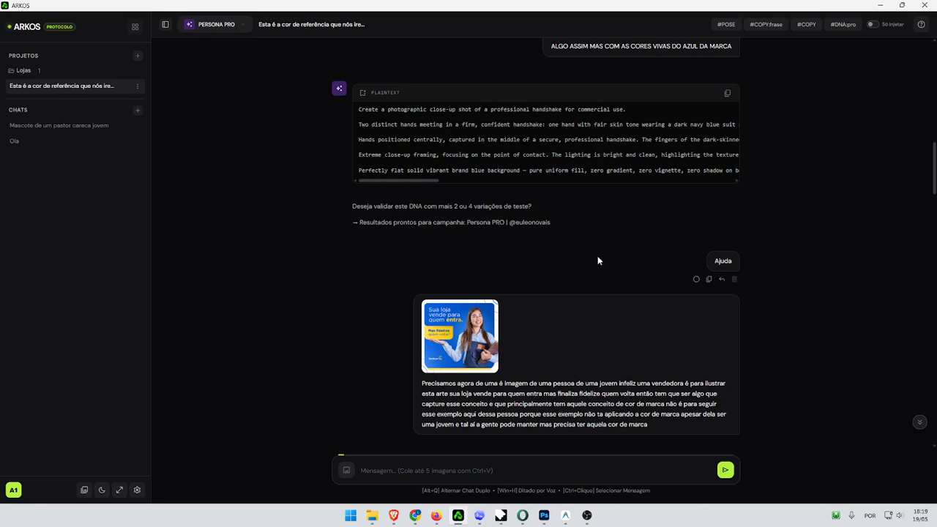
scroll(818, 308, down, 1)
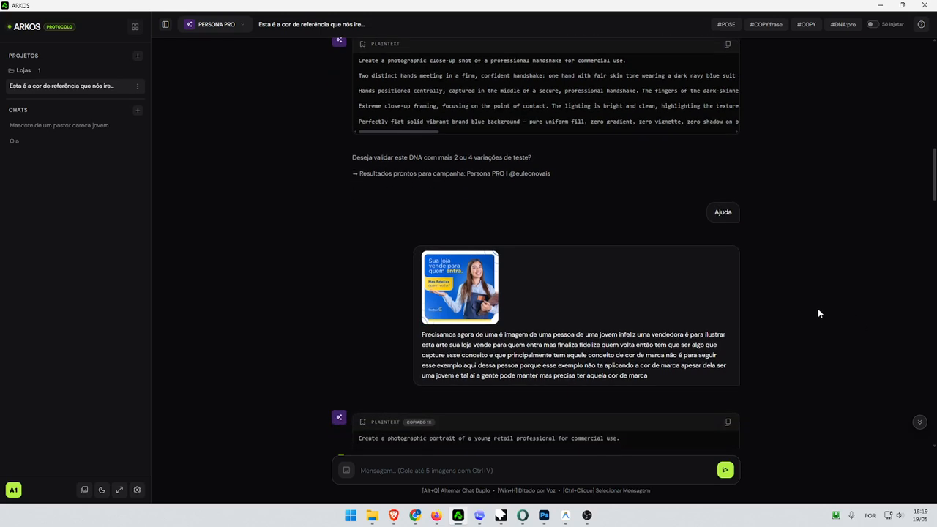
scroll(819, 313, down, 2)
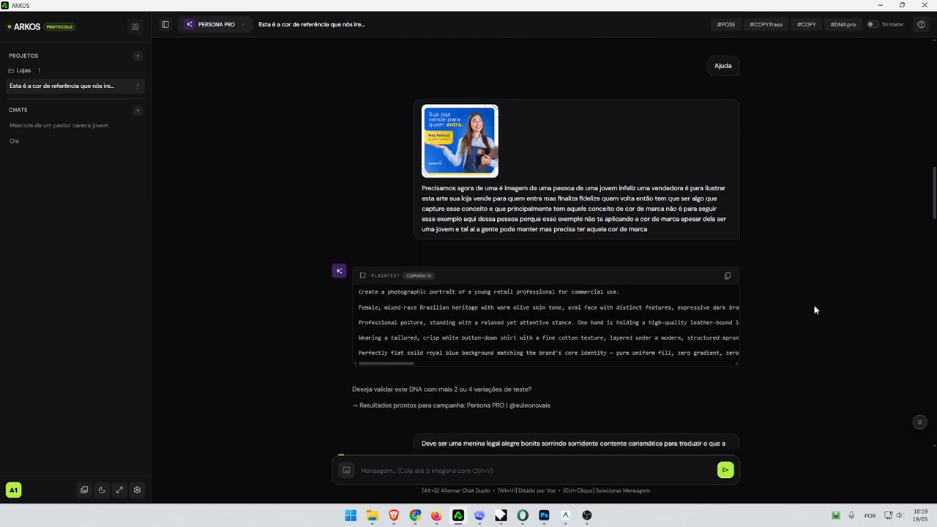
scroll(805, 303, down, 2)
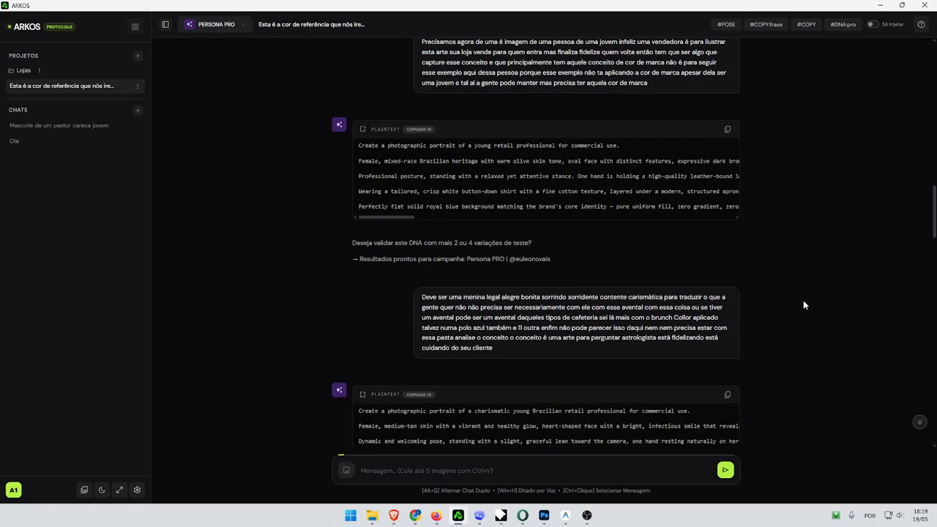
mouse_move(719, 292)
scroll(599, 323, down, 1)
scroll(599, 324, down, 2)
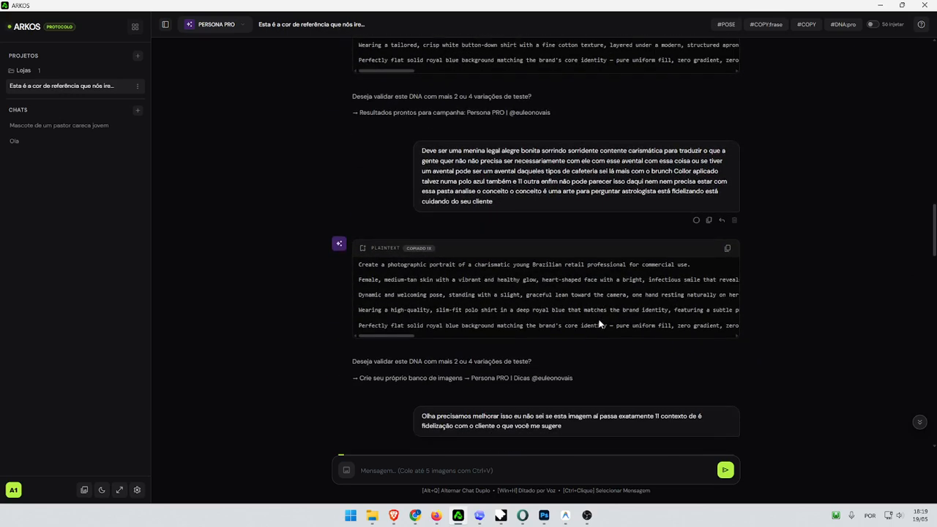
Examine the loyalty campaign suggestions, the no-counter and logo corrections, and the 3D question mark requests at the conversation's end.
scroll(600, 319, down, 8)
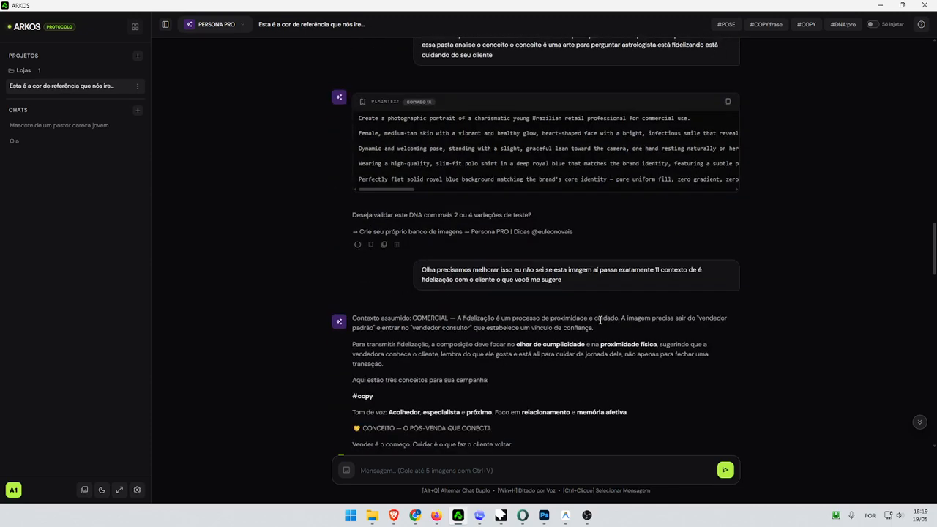
scroll(600, 320, down, 2)
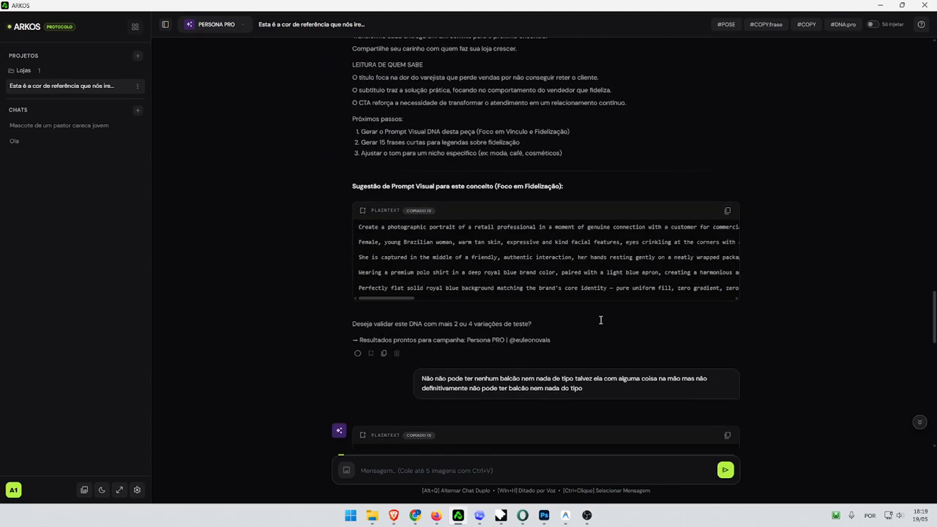
scroll(600, 320, down, 8)
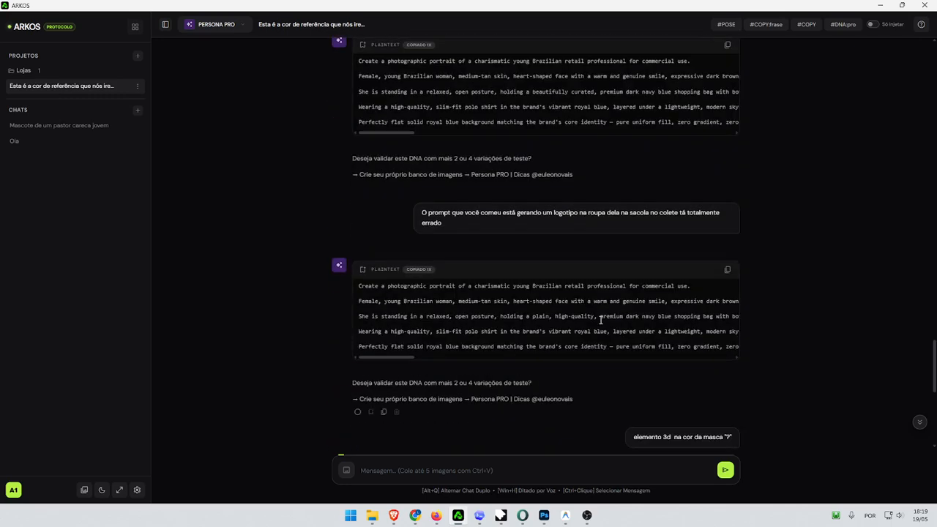
scroll(601, 319, down, 4)
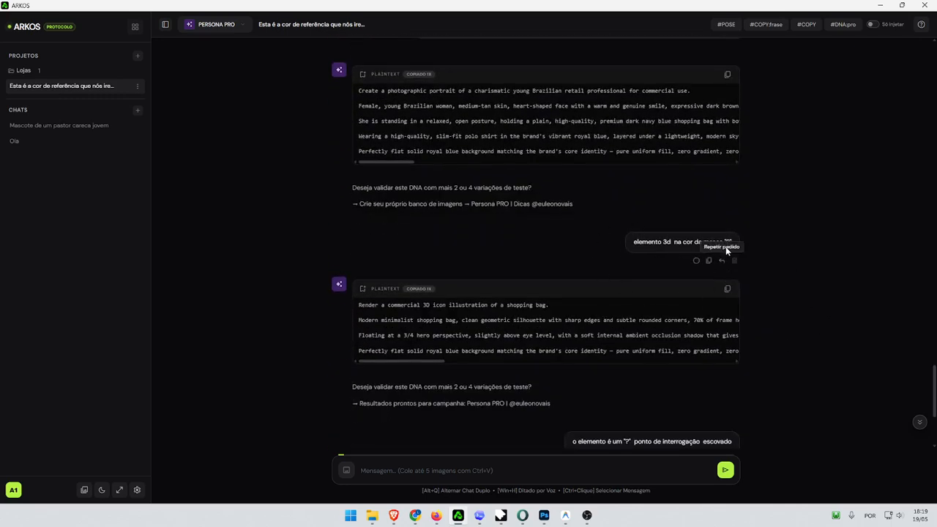
scroll(692, 258, down, 4)
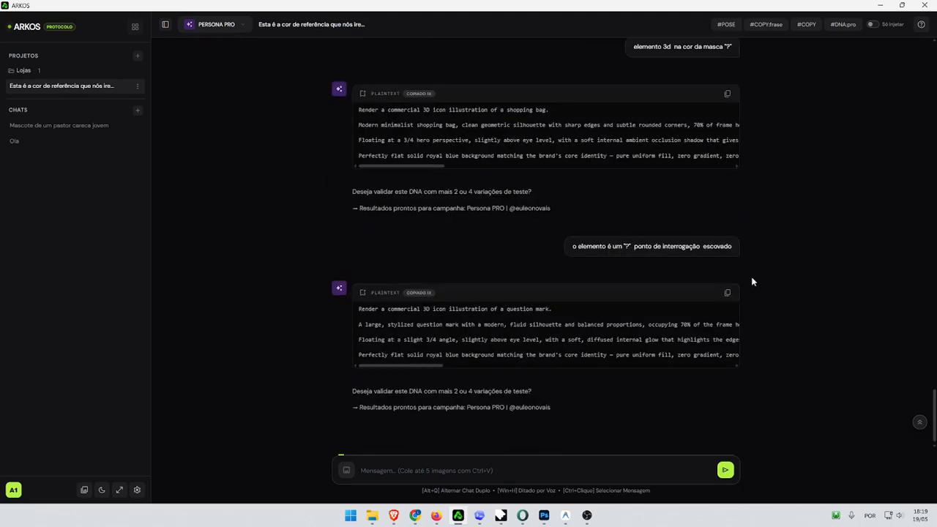
scroll(750, 279, up, 5)
scroll(675, 264, down, 5)
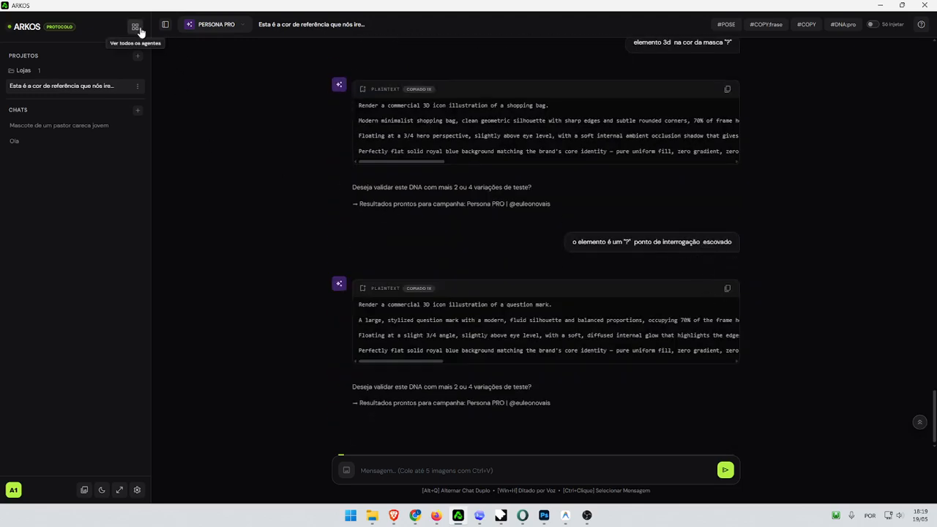
Reopen PERSONA PRO from the agent catalogue and go to the Geral folder of the Acervo.
click(134, 27)
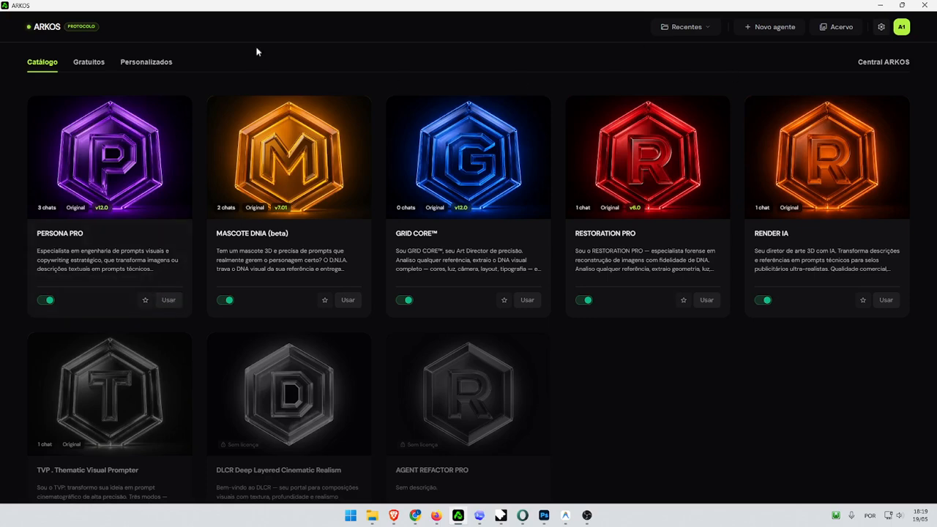
click(99, 140)
click(88, 492)
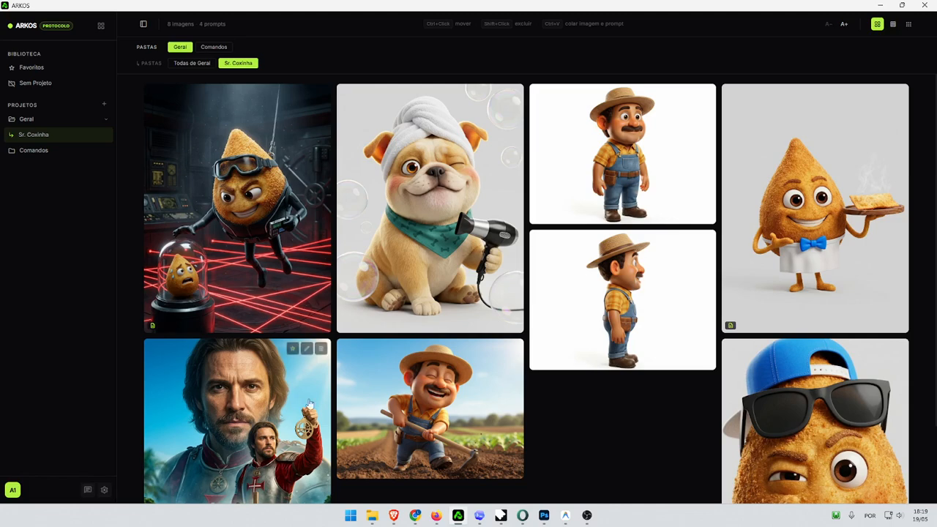
scroll(529, 283, down, 3)
click(36, 119)
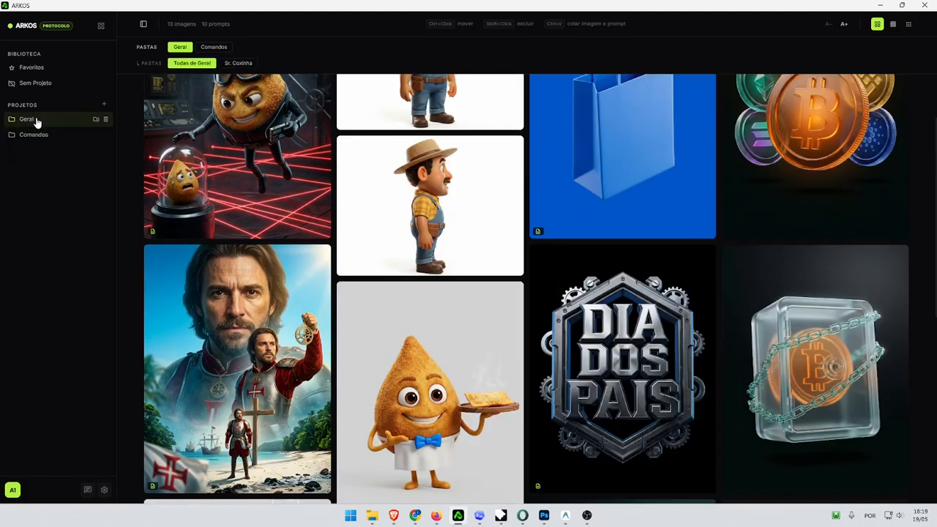
Look through the saved images and prompts in the Geral folder, and return to the agent catalogue.
scroll(634, 320, up, 2)
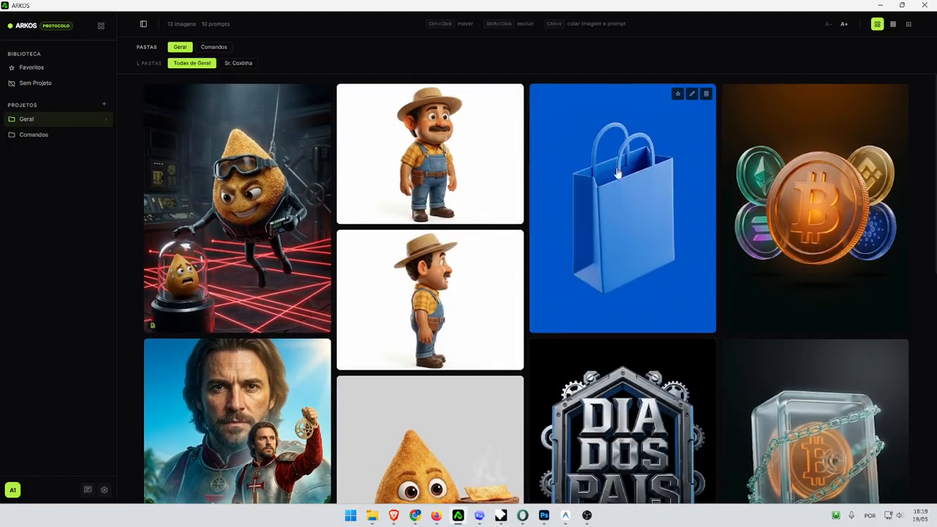
scroll(581, 209, down, 7)
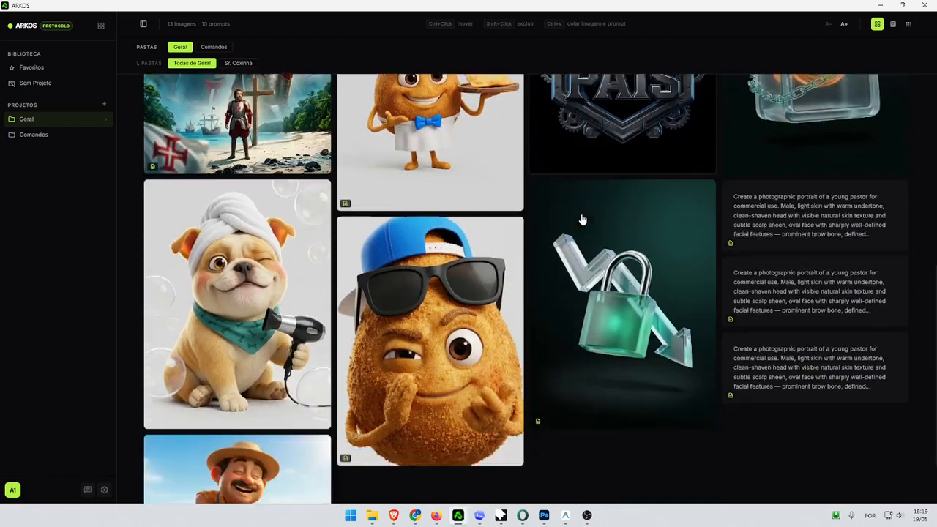
scroll(842, 306, up, 7)
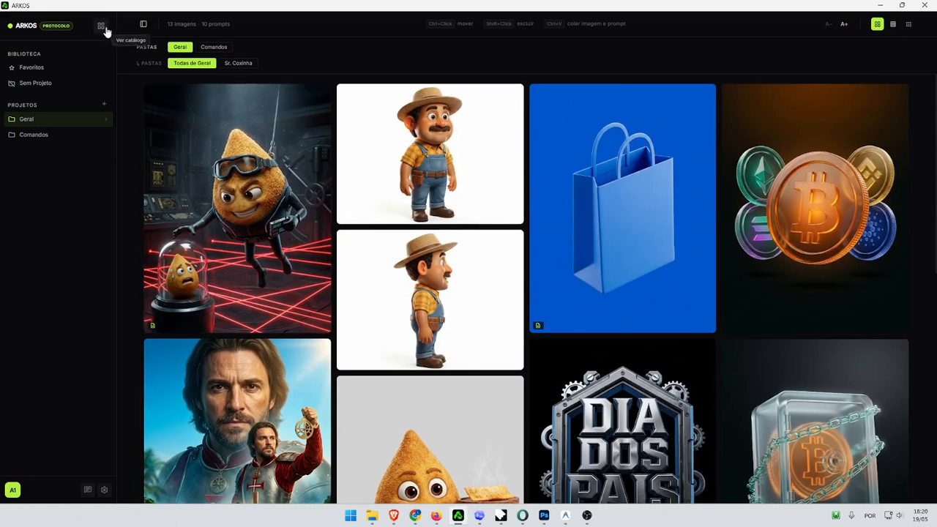
click(101, 26)
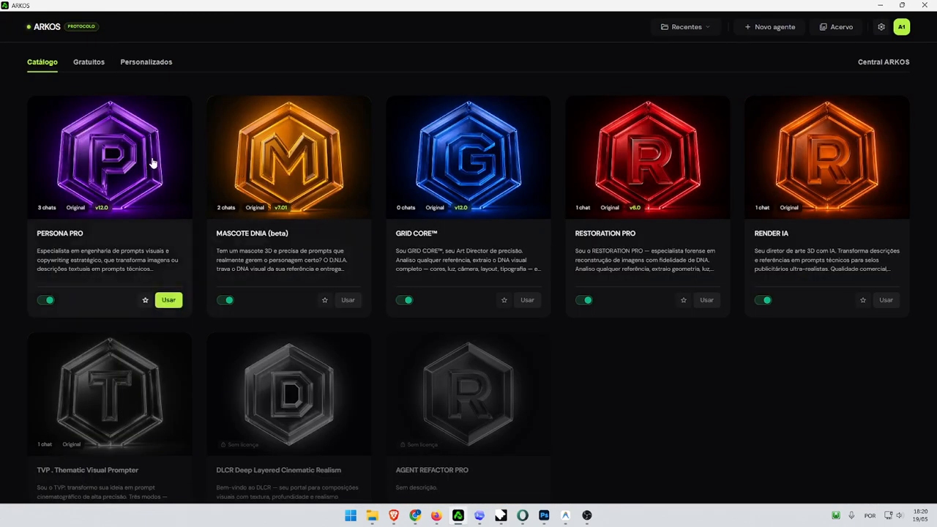